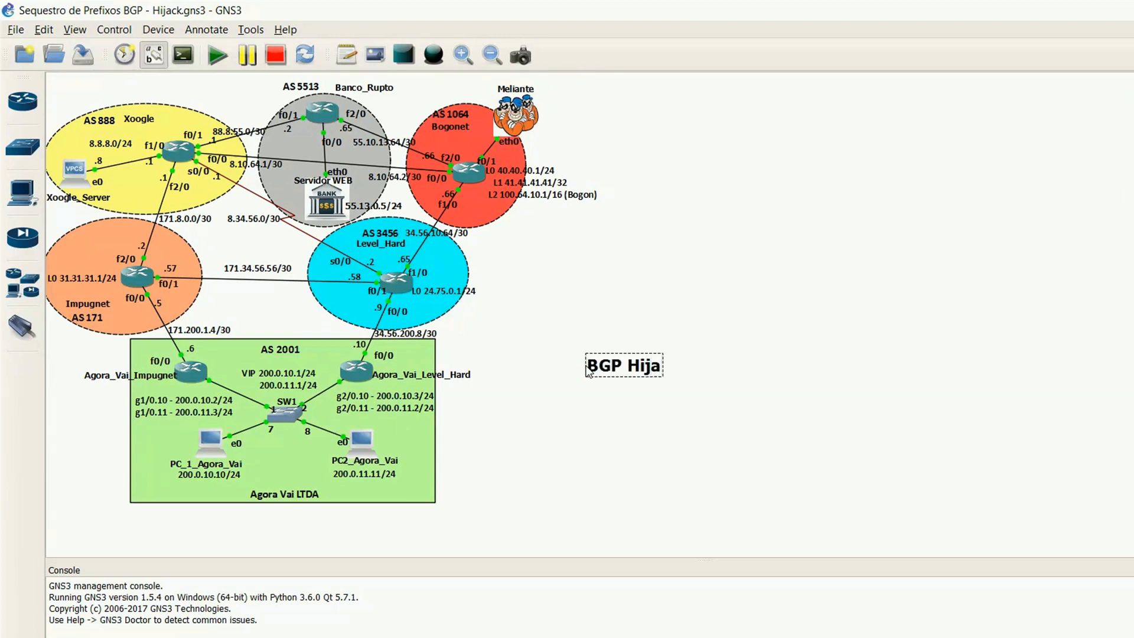
Step: Finish the "BGP Hijack" text note in the empty area beside the network topology
{"action": "left_click", "coordinate": [648, 421]}
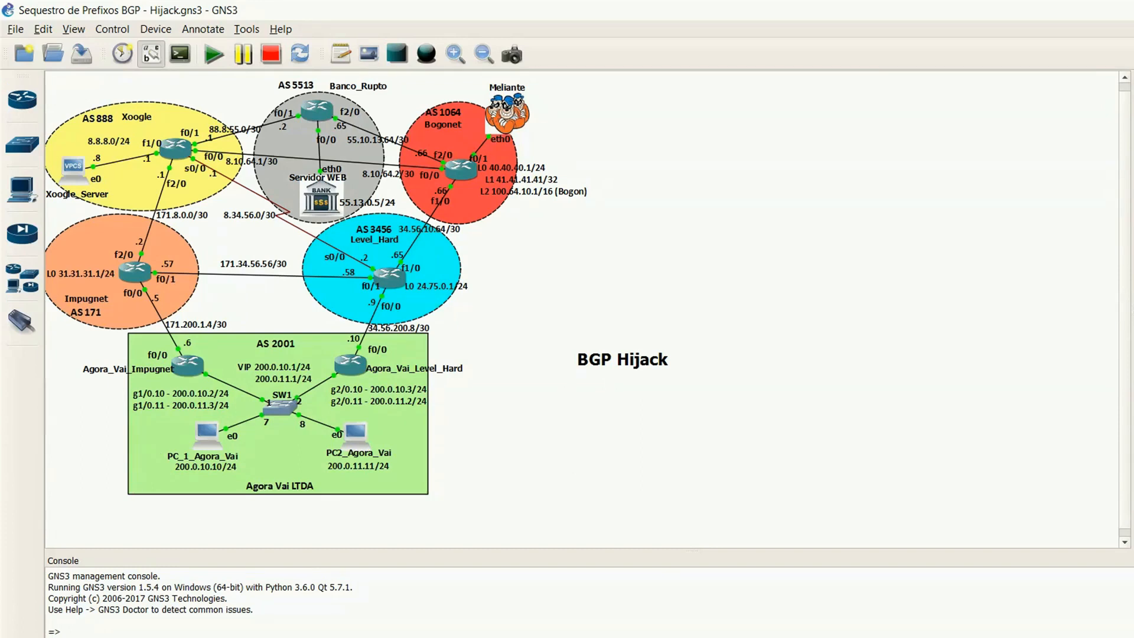
Step: Switch to the web browser and examine the outage map and the BGP event list on bgpstream.com
{"action": "key", "text": "alt+Tab"}
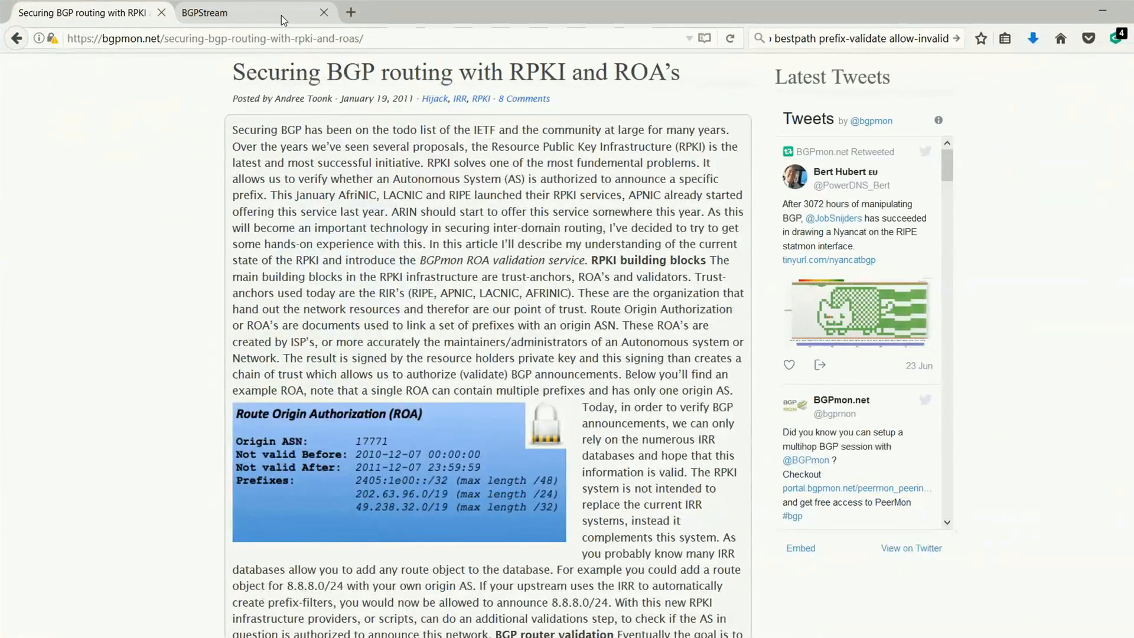
{"action": "left_click", "coordinate": [281, 20]}
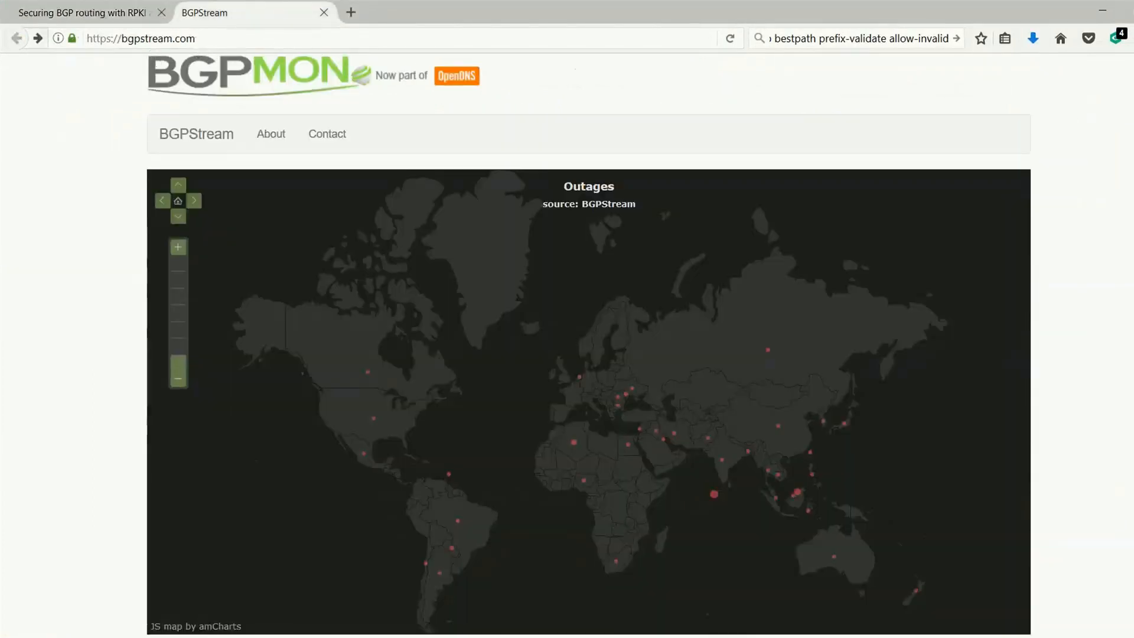
{"action": "scroll", "coordinate": [588, 344], "scroll_direction": "down", "scroll_amount": 20}
{"action": "scroll", "coordinate": [589, 344], "scroll_direction": "up", "scroll_amount": 20}
{"action": "scroll", "coordinate": [589, 344], "scroll_direction": "down", "scroll_amount": 15}
{"action": "scroll", "coordinate": [589, 347], "scroll_direction": "up", "scroll_amount": 13}
{"action": "scroll", "coordinate": [588, 347], "scroll_direction": "up", "scroll_amount": 15}
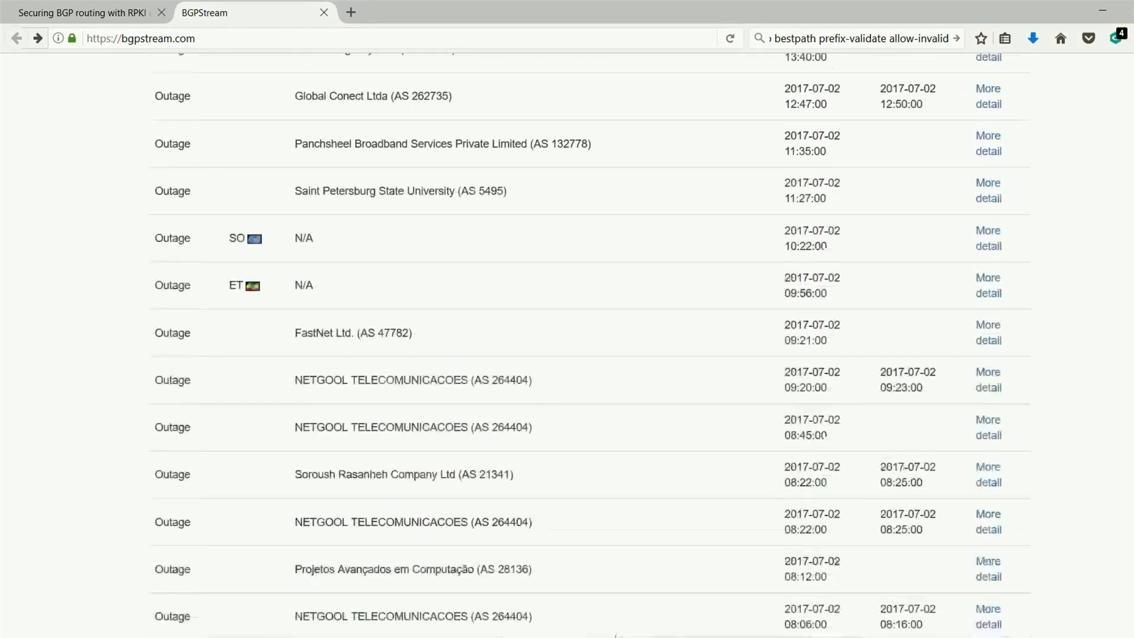
{"action": "scroll", "coordinate": [588, 348], "scroll_direction": "up", "scroll_amount": 20}
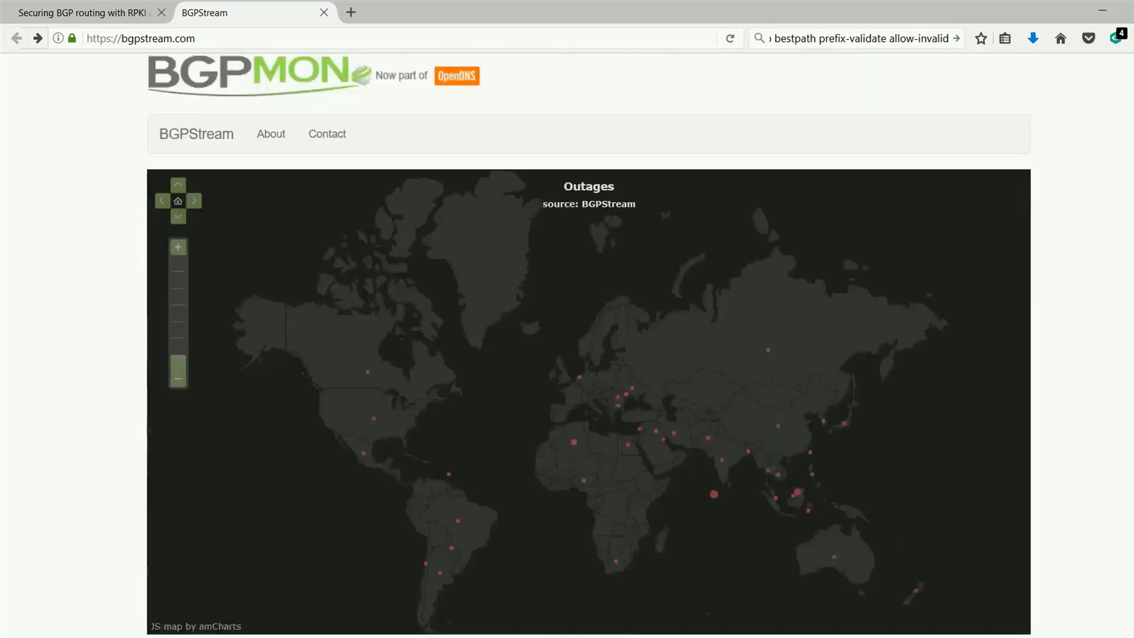
Step: Open the details of the possible hijack event whose expected origin is AT&T Services, Inc. (AS 7018)
{"action": "scroll", "coordinate": [589, 347], "scroll_direction": "down", "scroll_amount": 6}
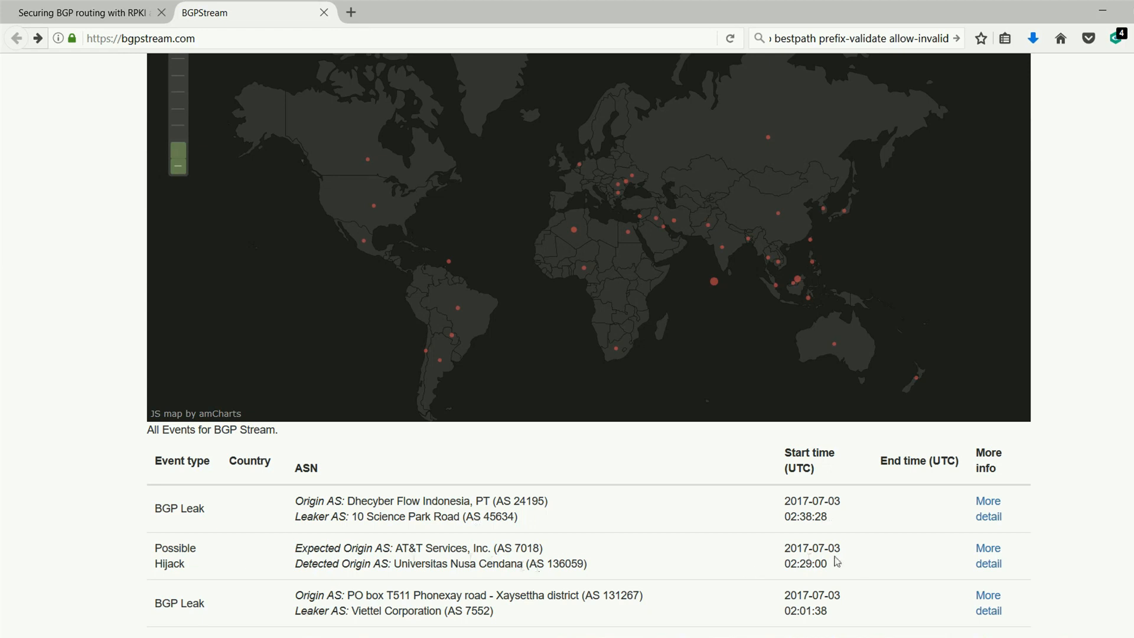
{"action": "left_click", "coordinate": [988, 552]}
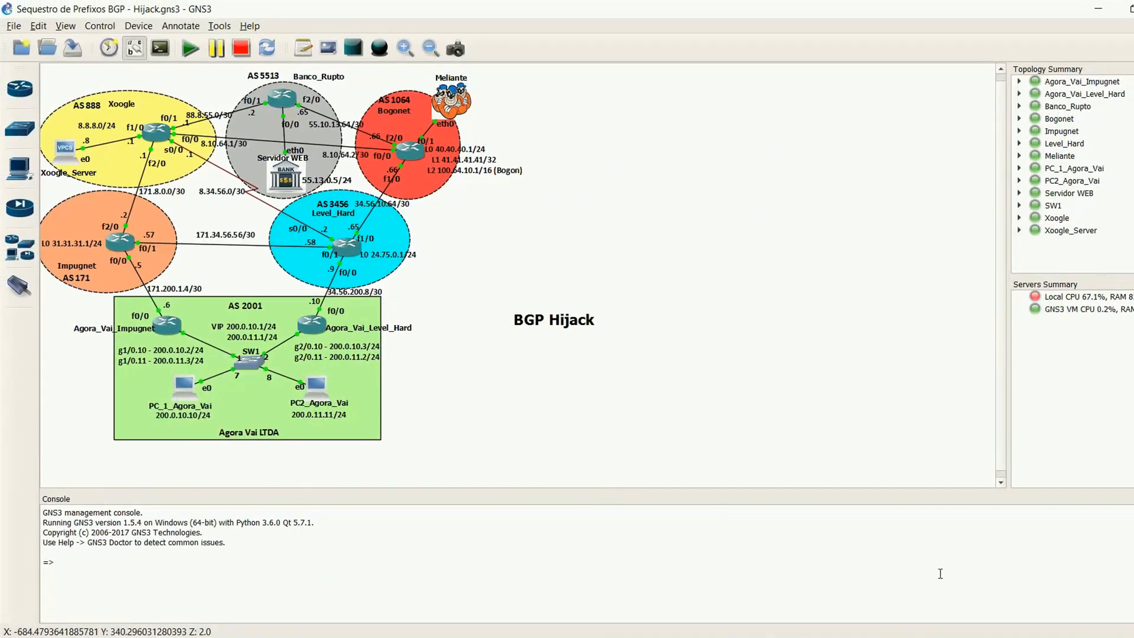
Step: Switch to the PC2_Agora_Vai TightVNC session and load 55.13.0.5/index in its Firefox browser
{"action": "mouse_move", "coordinate": [785, 635]}
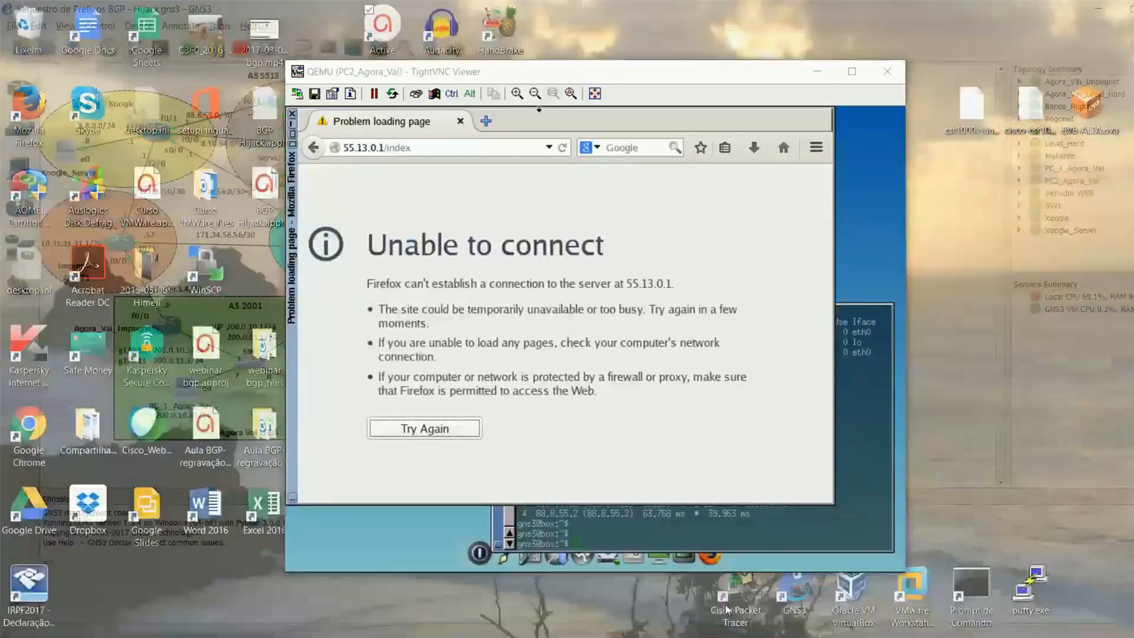
{"action": "left_click", "coordinate": [727, 588]}
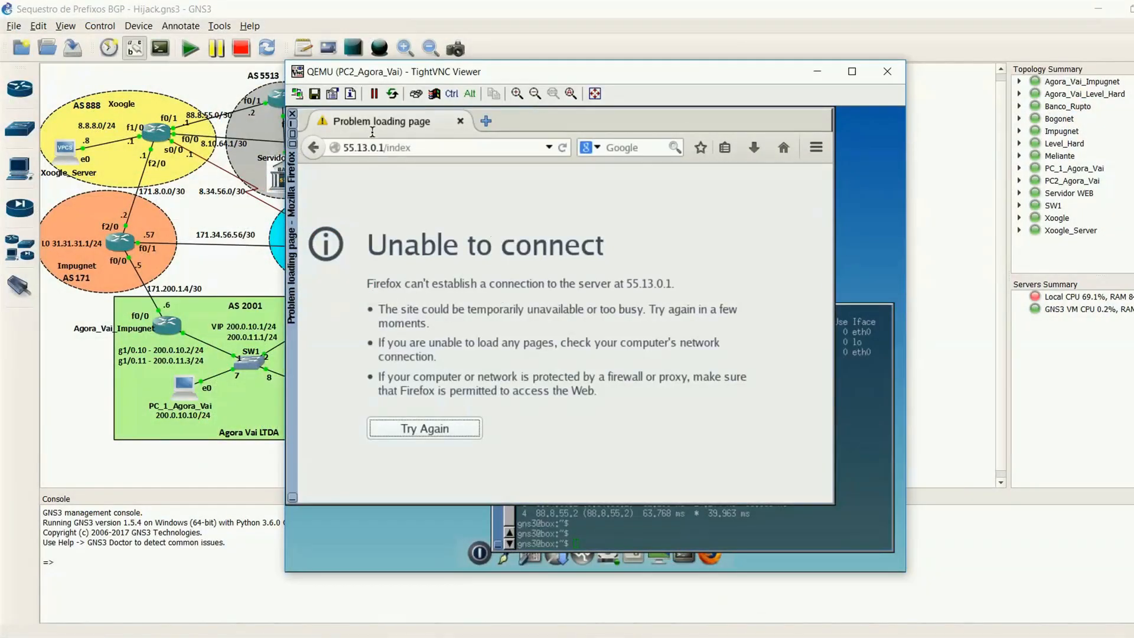
{"action": "left_click_drag", "start_coordinate": [451, 75], "coordinate": [551, 88]}
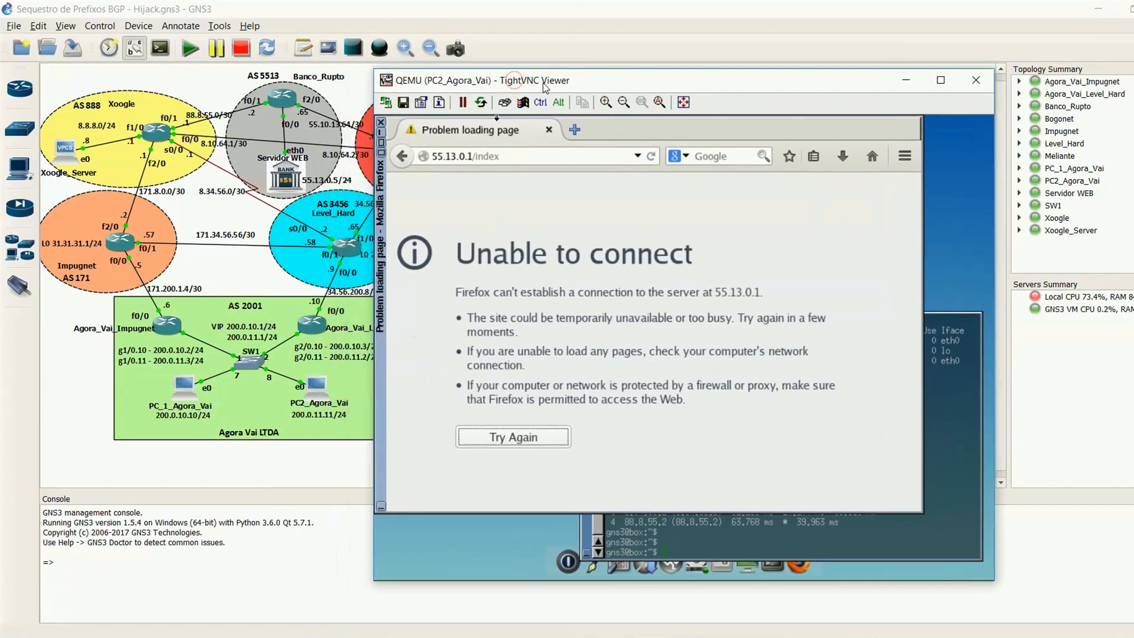
{"action": "left_click", "coordinate": [476, 153]}
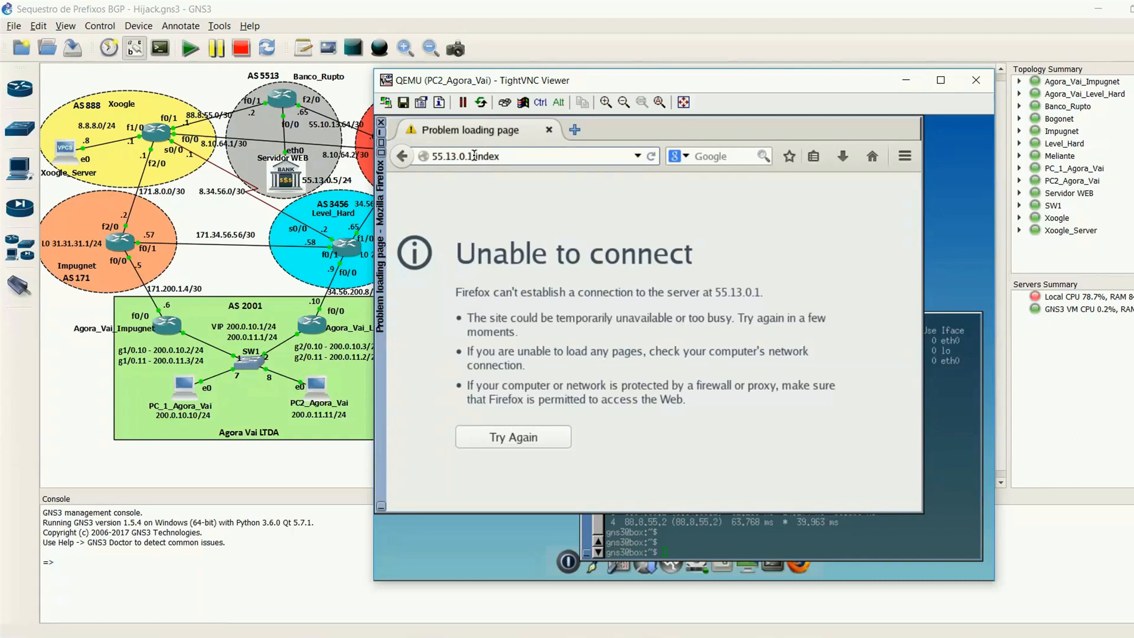
{"action": "key", "text": "BackSpace"}
{"action": "type", "text": "5"}
{"action": "key", "text": "Return"}
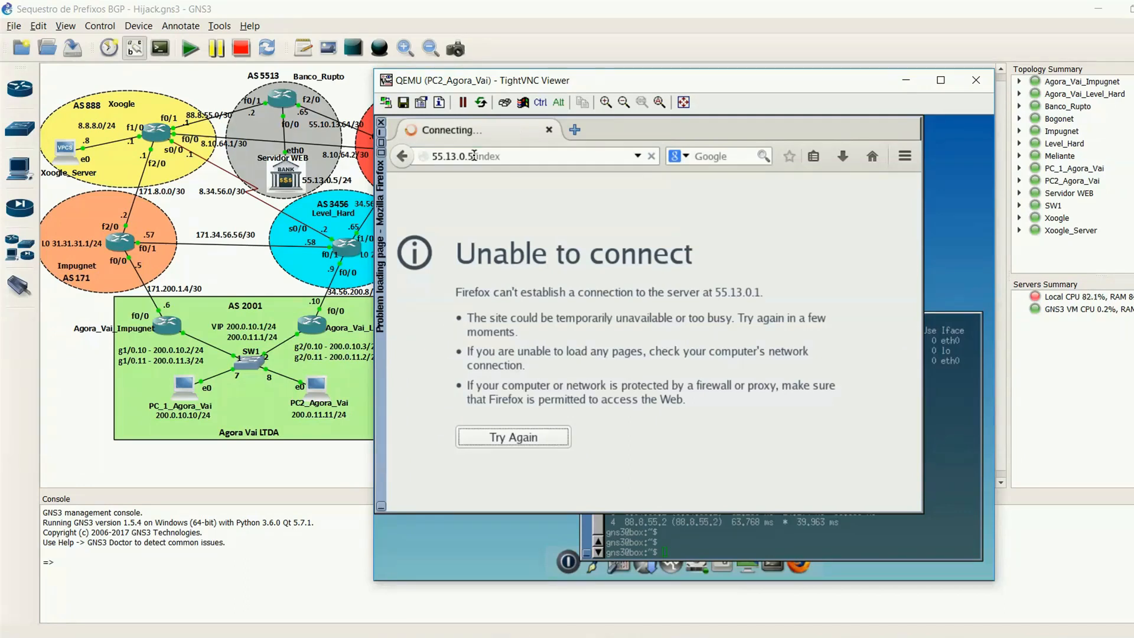
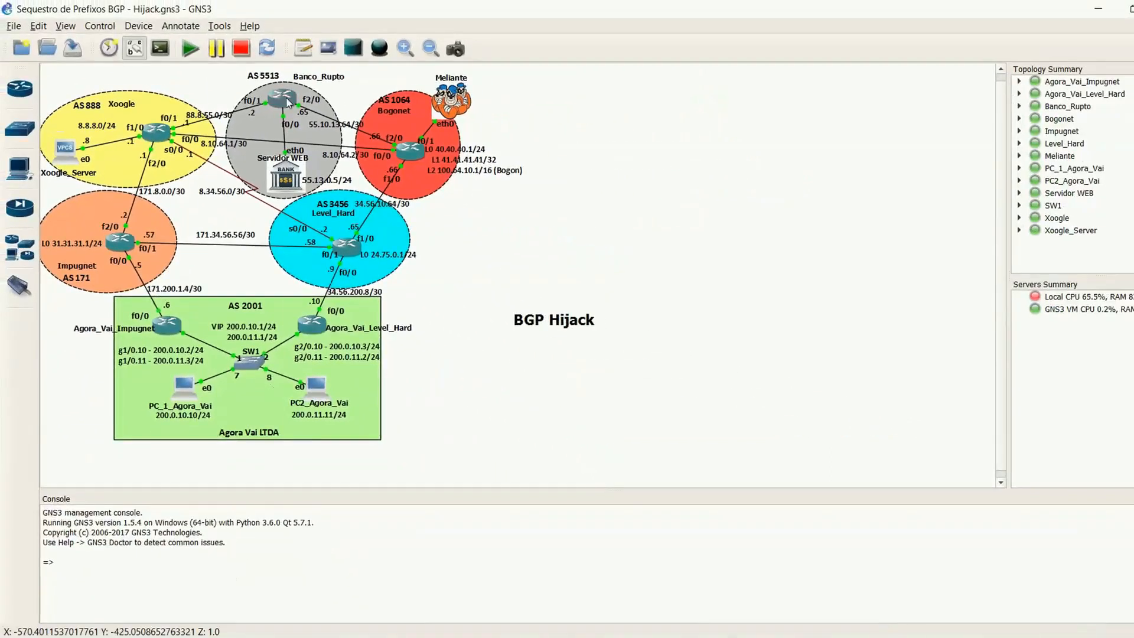
Step: Open the Banco_Rupto router's console, move its window off the bank's AS 5513 area and enter privileged mode with "en"
{"action": "right_click", "coordinate": [414, 70]}
{"action": "left_click", "coordinate": [312, 180]}
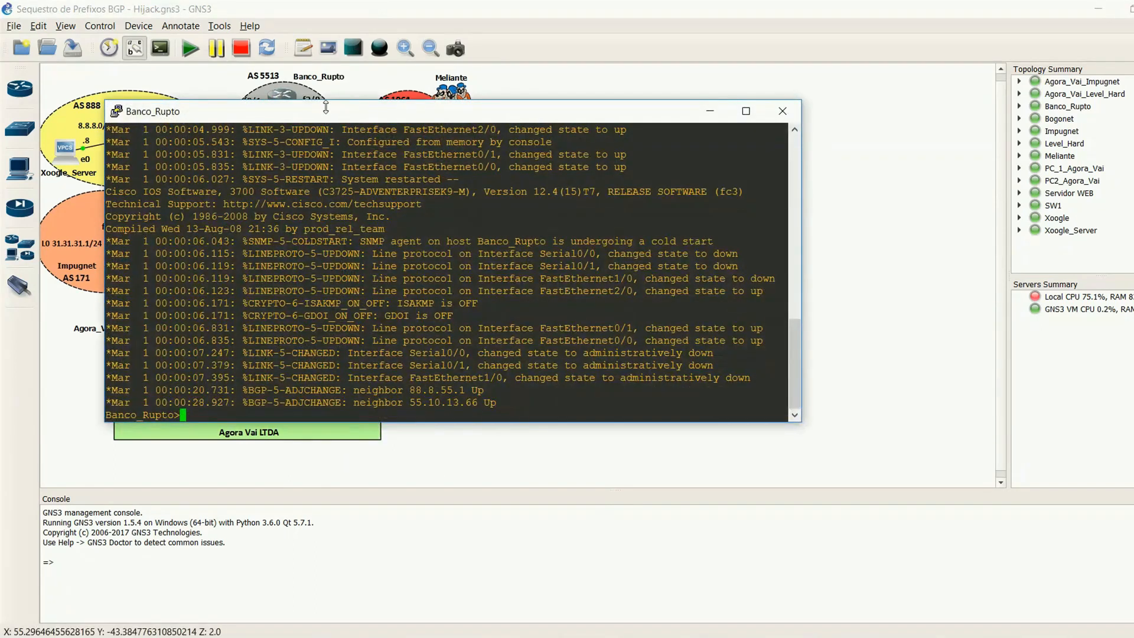
{"action": "left_click_drag", "start_coordinate": [324, 108], "coordinate": [579, 249]}
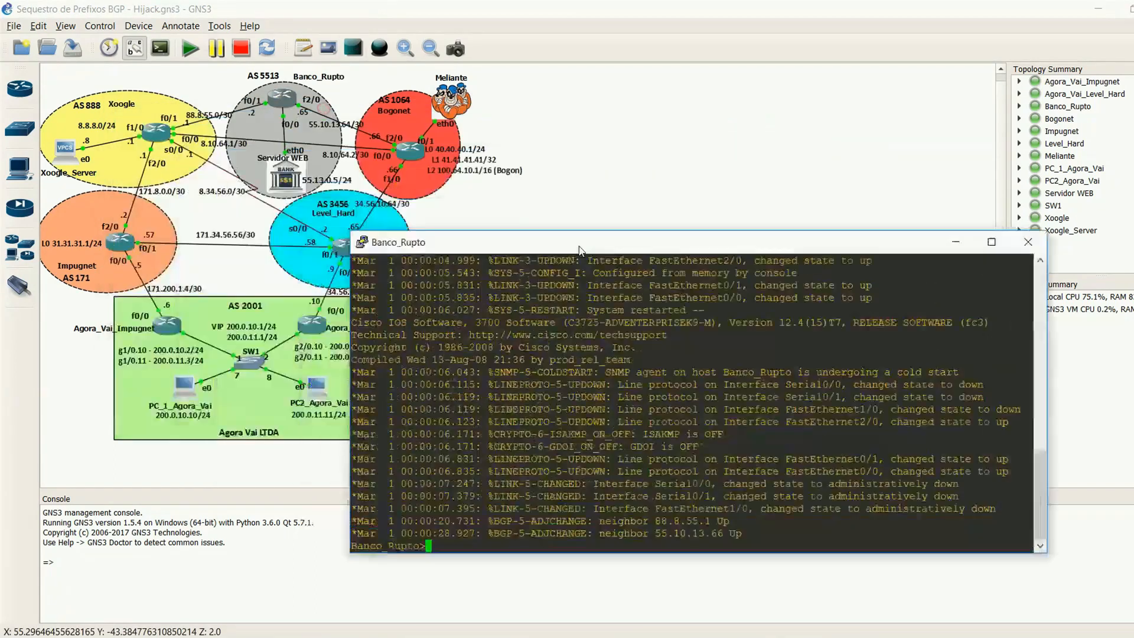
{"action": "type", "text": "en"}
{"action": "key", "text": "Return"}
Step: Display Banco_Rupto's running configuration with "sh run" and page through it to the router bgp 5513 section
{"action": "key", "text": "Return"}
{"action": "key", "text": "Return"}
{"action": "key", "text": "Return"}
{"action": "type", "text": "sh run"}
{"action": "key", "text": "Return"}
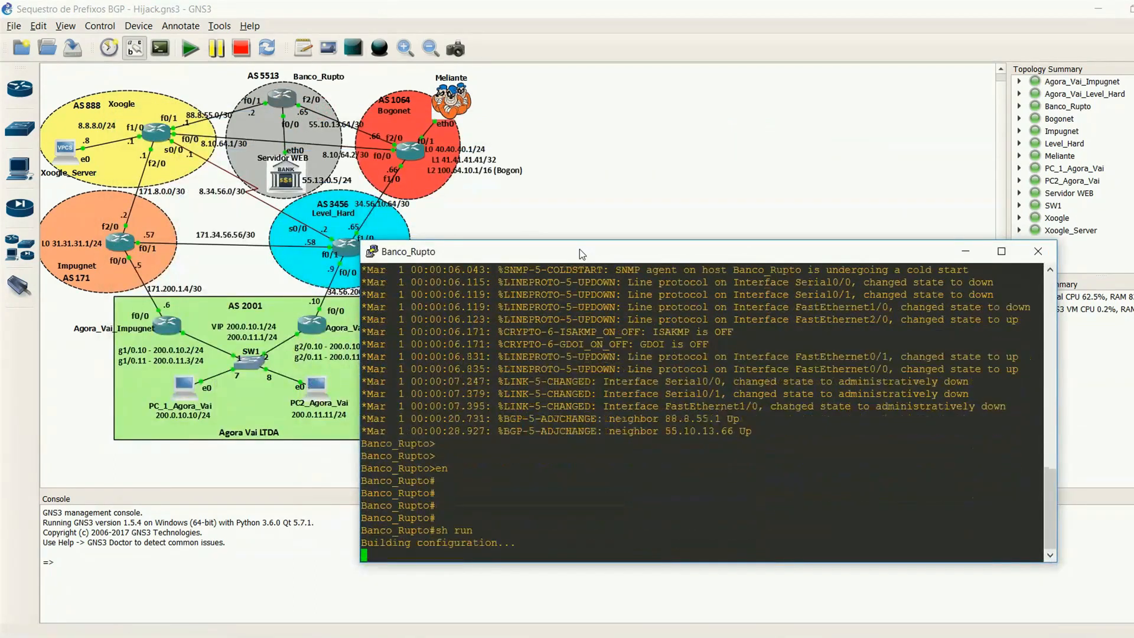
{"action": "key", "text": "space"}
{"action": "key", "text": "space"}
{"action": "key", "text": "space"}
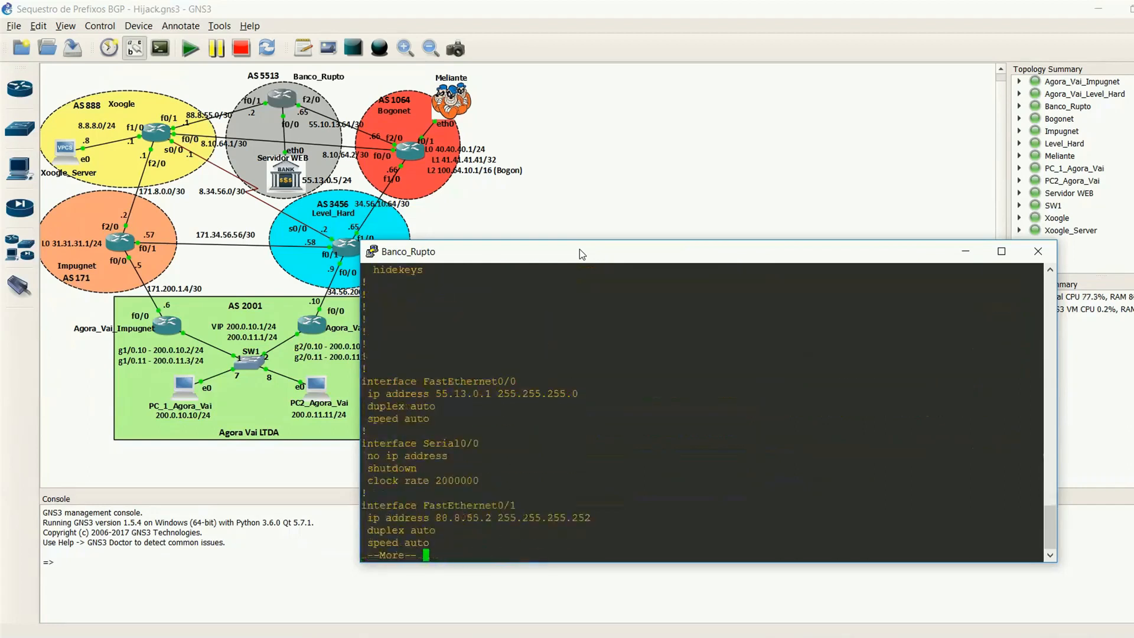
{"action": "key", "text": "Return"}
{"action": "key", "text": "Return"}
{"action": "key", "text": "Return"}
{"action": "key", "text": "Return"}
{"action": "key", "text": "Return"}
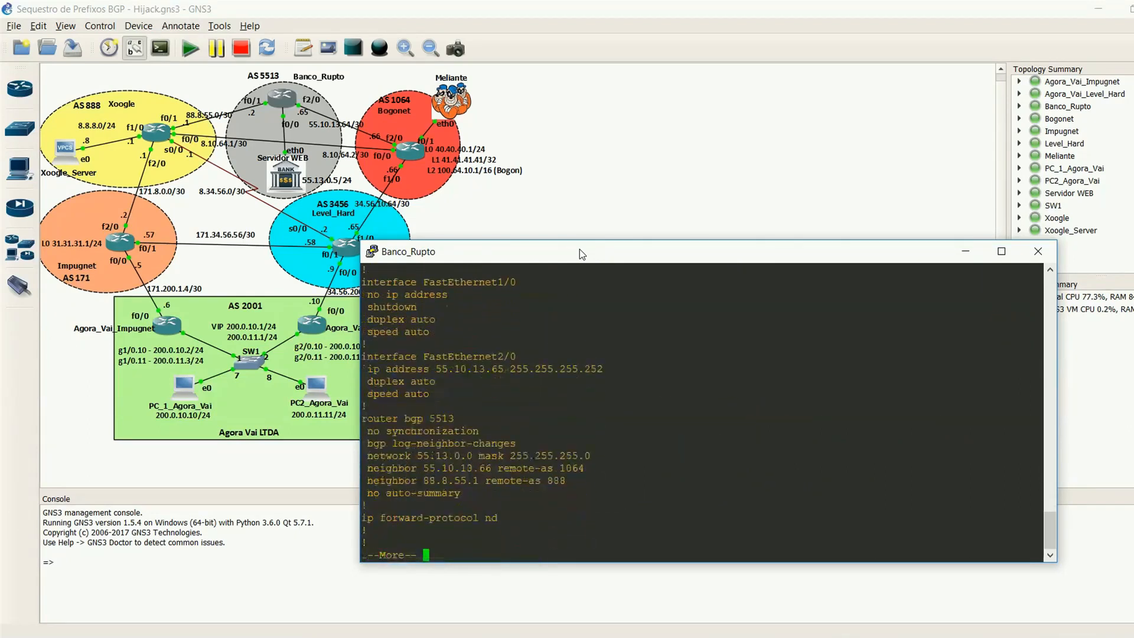
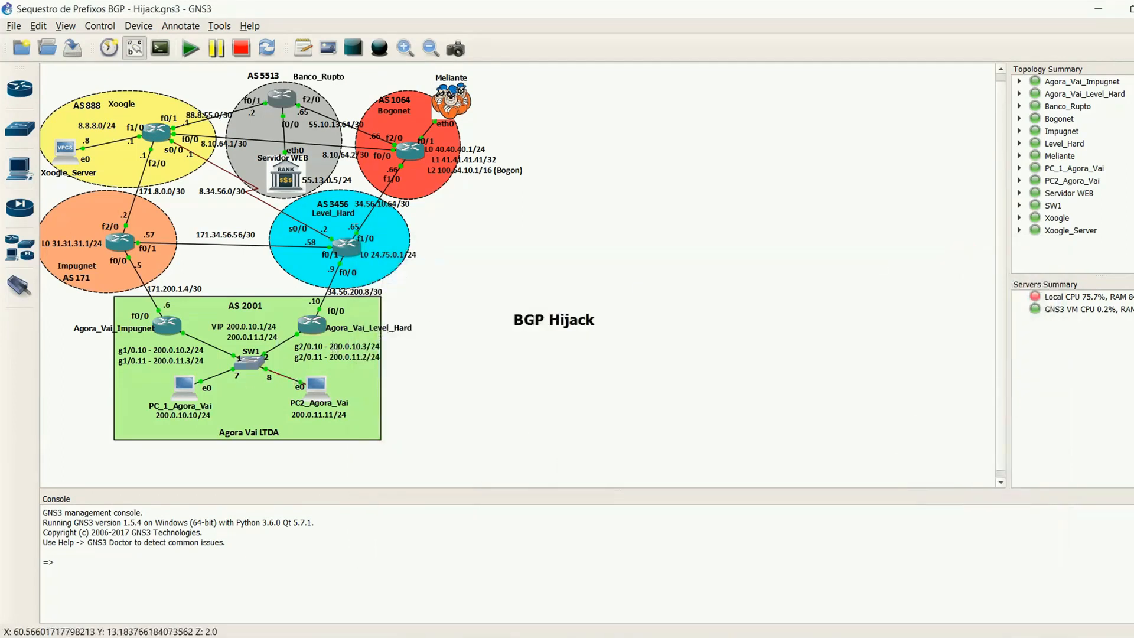
Step: Switch to the Agora_Vai_Level_Hard router's console window and activate its command prompt
{"action": "mouse_move", "coordinate": [745, 637]}
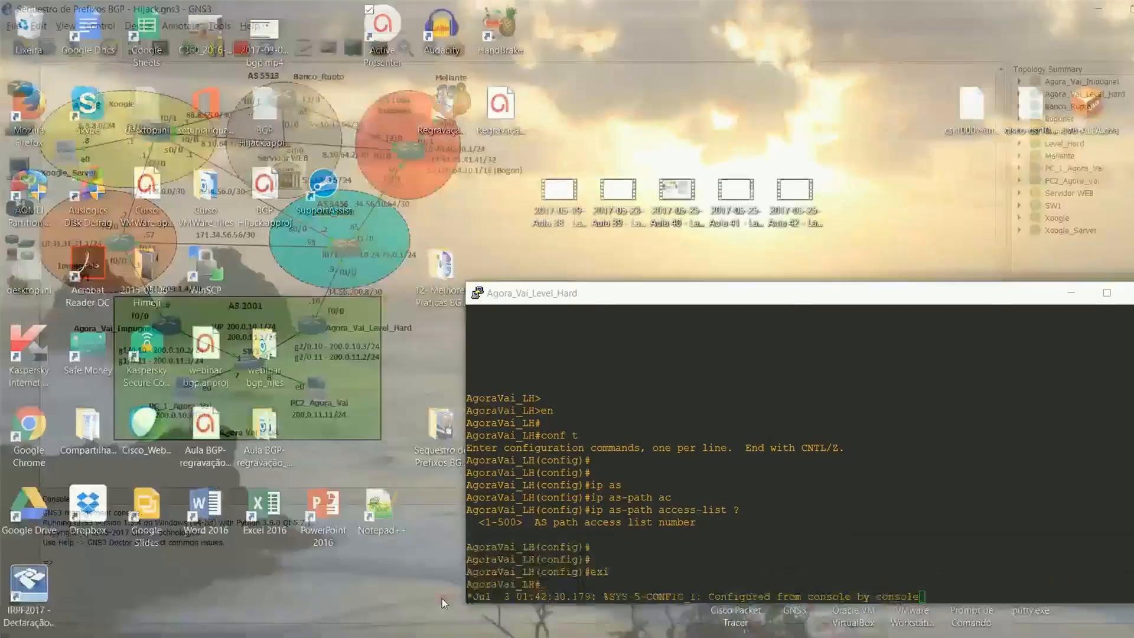
{"action": "left_click", "coordinate": [442, 597]}
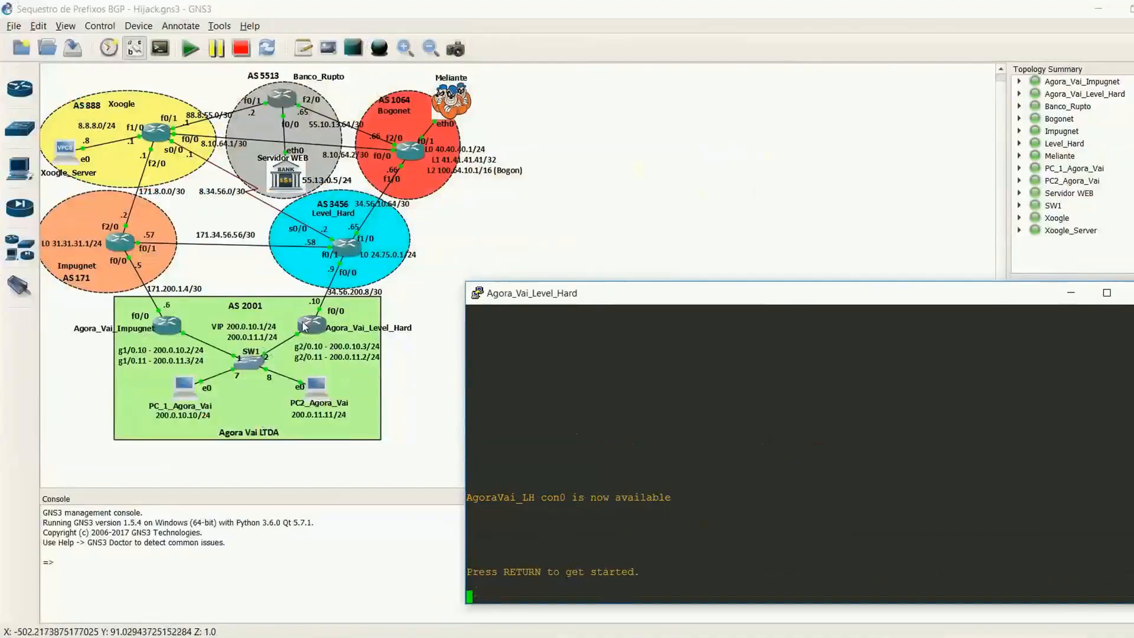
{"action": "key", "text": "Return"}
{"action": "key", "text": "Return"}
{"action": "key", "text": "Return"}
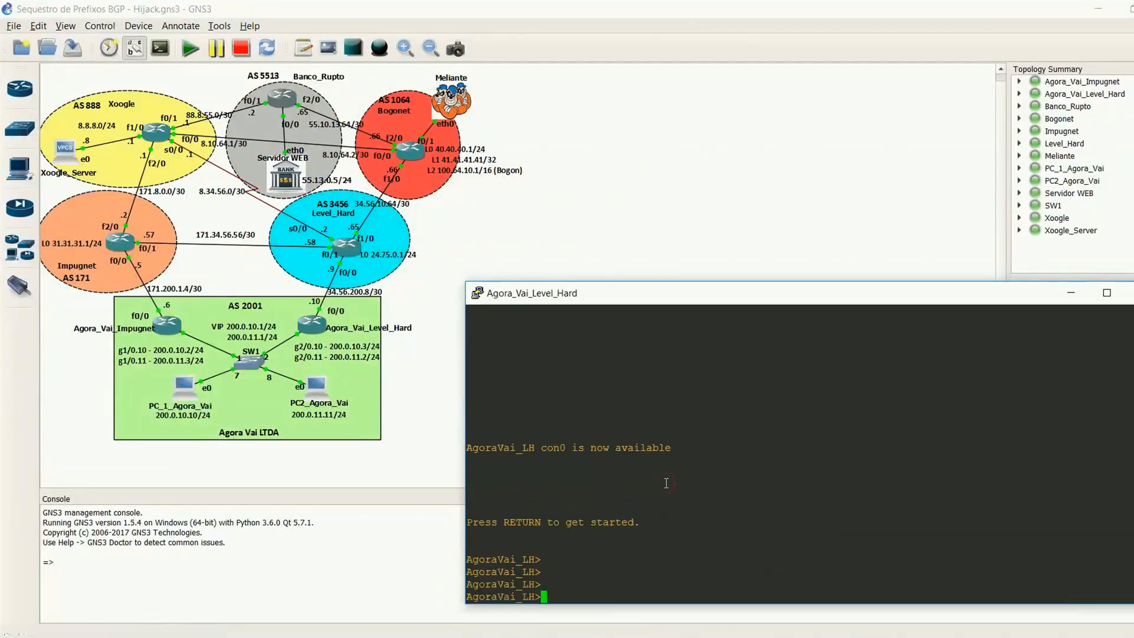
Step: Enter privileged mode on Agora_Vai_Level_Hard with "en" and display its BGP table with "sh ip bgp"
{"action": "type", "text": "en"}
{"action": "key", "text": "Return"}
{"action": "key", "text": "Return"}
{"action": "key", "text": "Return"}
{"action": "type", "text": "sh ip bgp"}
{"action": "key", "text": "Return"}
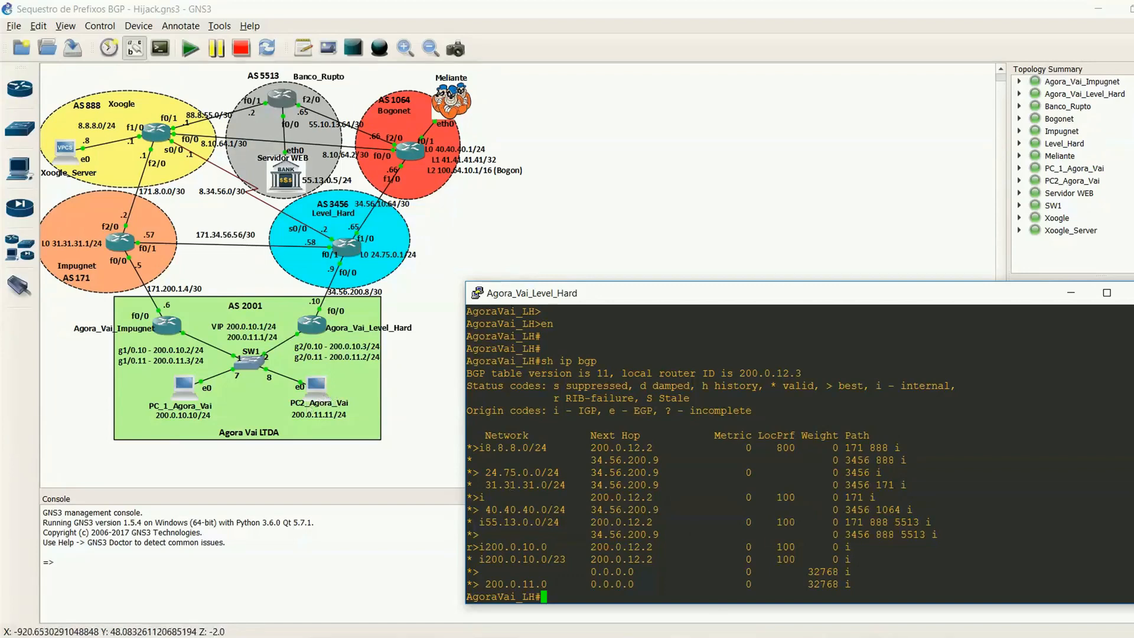
Step: Bring up the previews of the open device console windows
{"action": "mouse_move", "coordinate": [744, 637]}
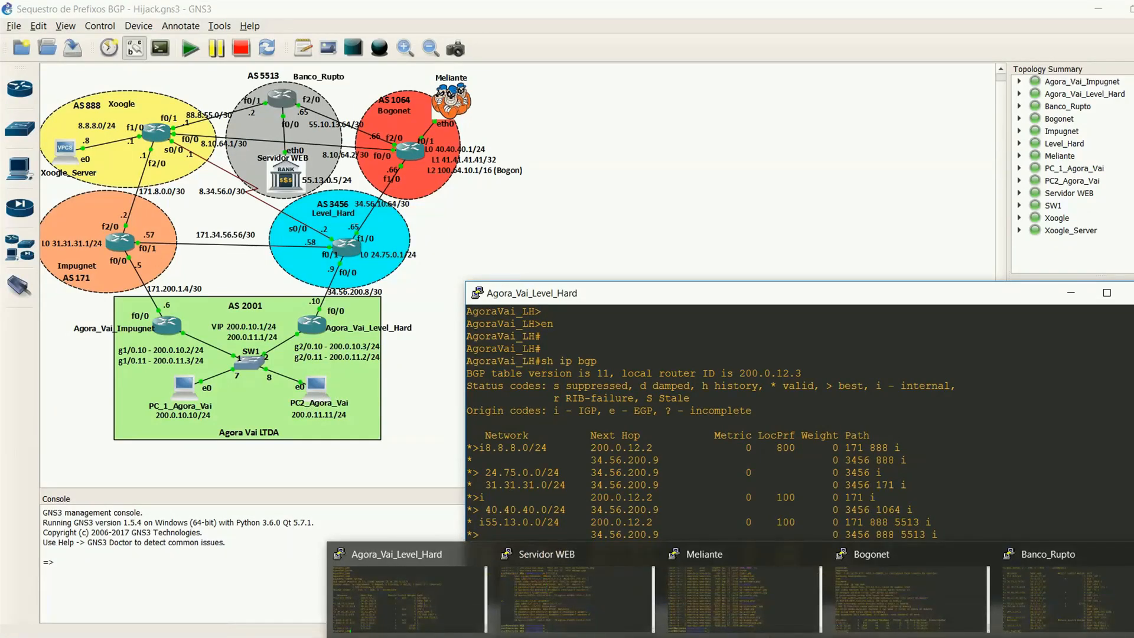
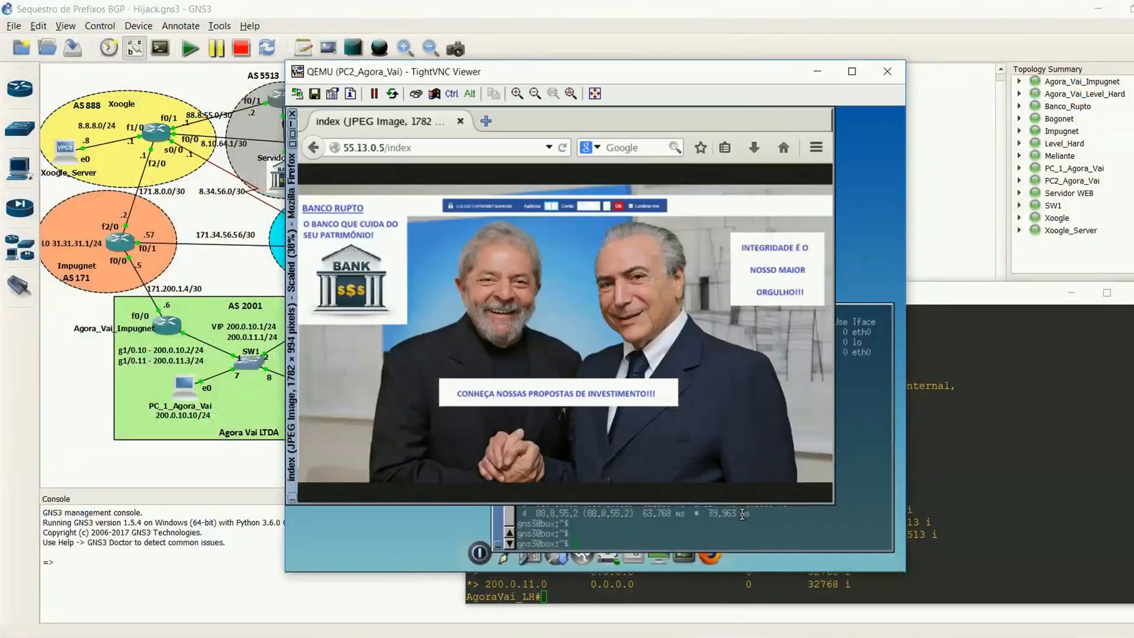
Step: Trace the route from PC2_Agora_Vai to the bank's web server with "traceroute 55.13.0.5" in its terminal
{"action": "left_click", "coordinate": [742, 513]}
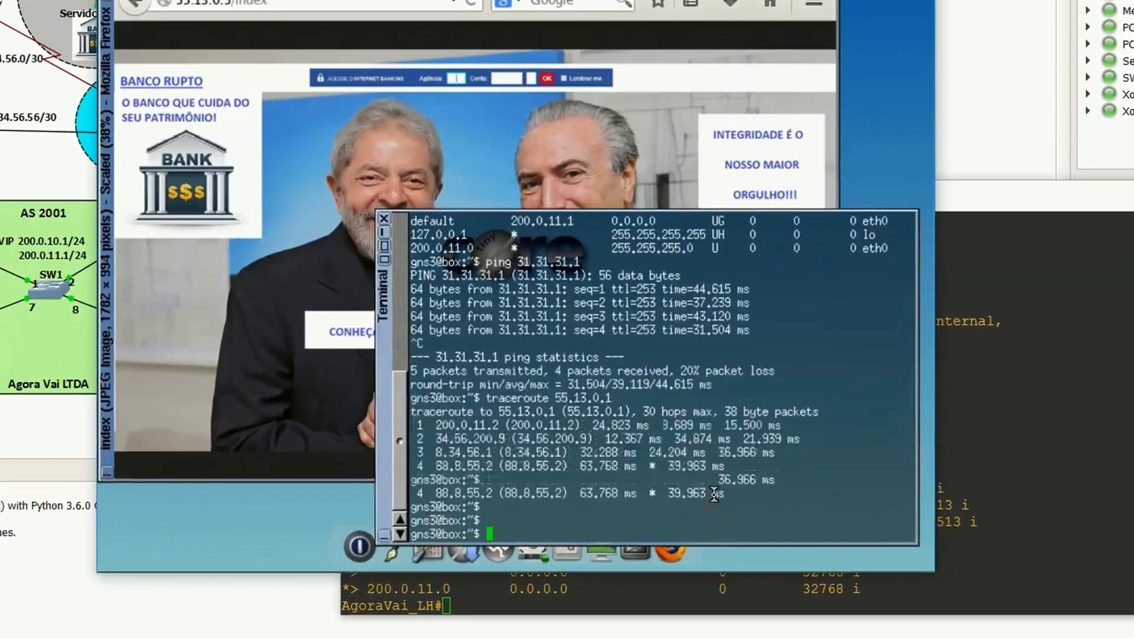
{"action": "key", "text": "Return"}
{"action": "key", "text": "Return"}
{"action": "key", "text": "Return"}
{"action": "key", "text": "Return"}
{"action": "key", "text": "Return"}
{"action": "key", "text": "Return"}
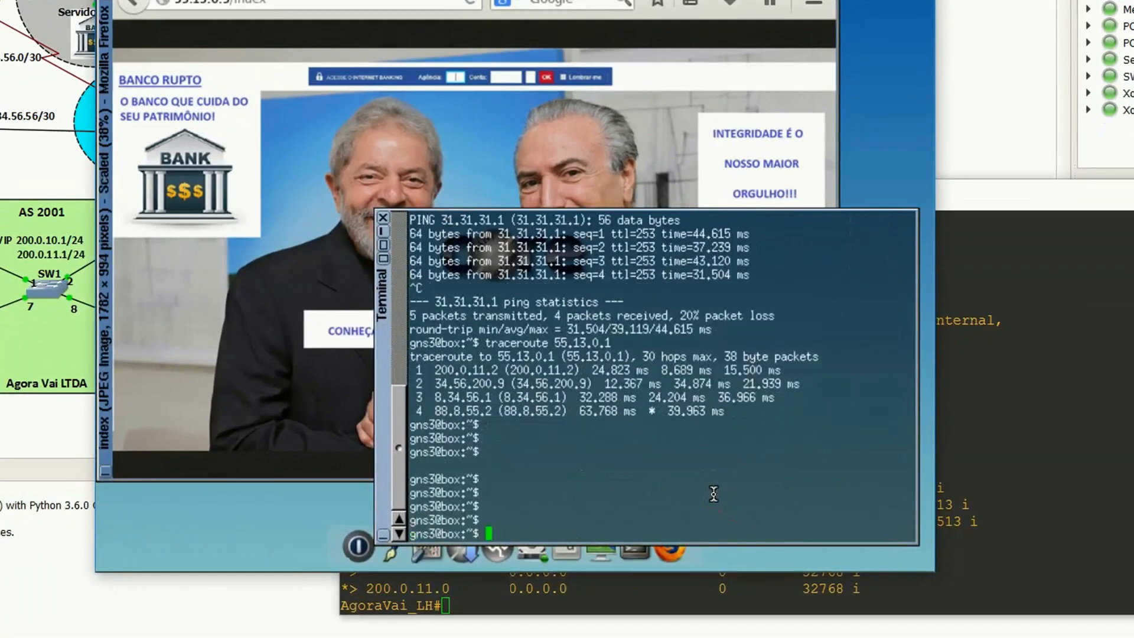
{"action": "key", "text": "Return"}
{"action": "key", "text": "Up"}
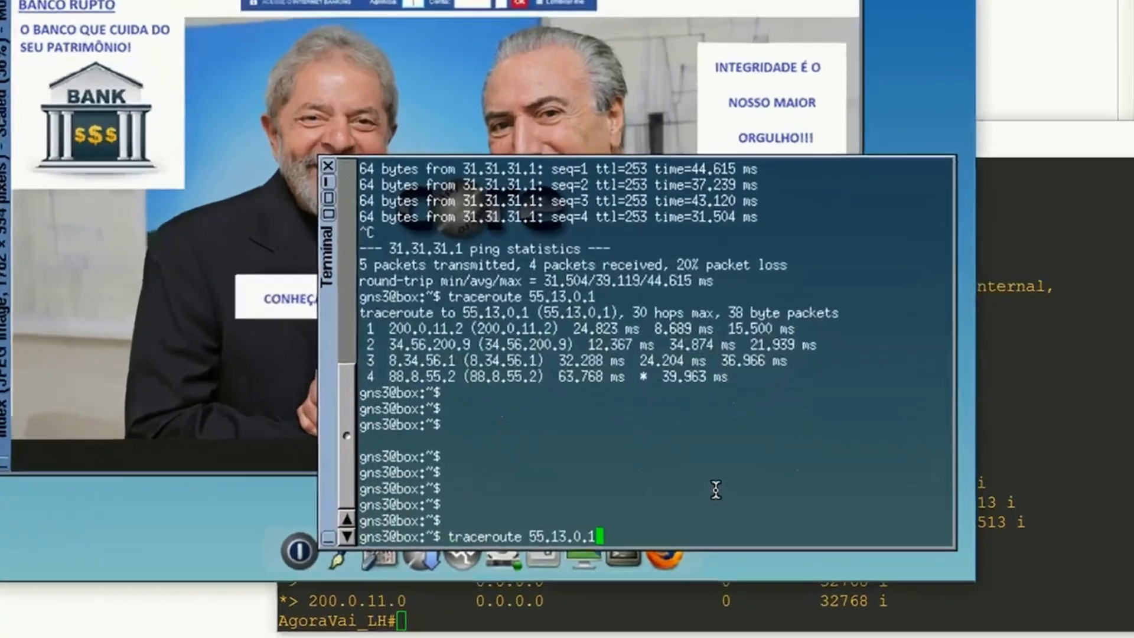
{"action": "key", "text": "BackSpace"}
{"action": "type", "text": "5"}
{"action": "key", "text": "Return"}
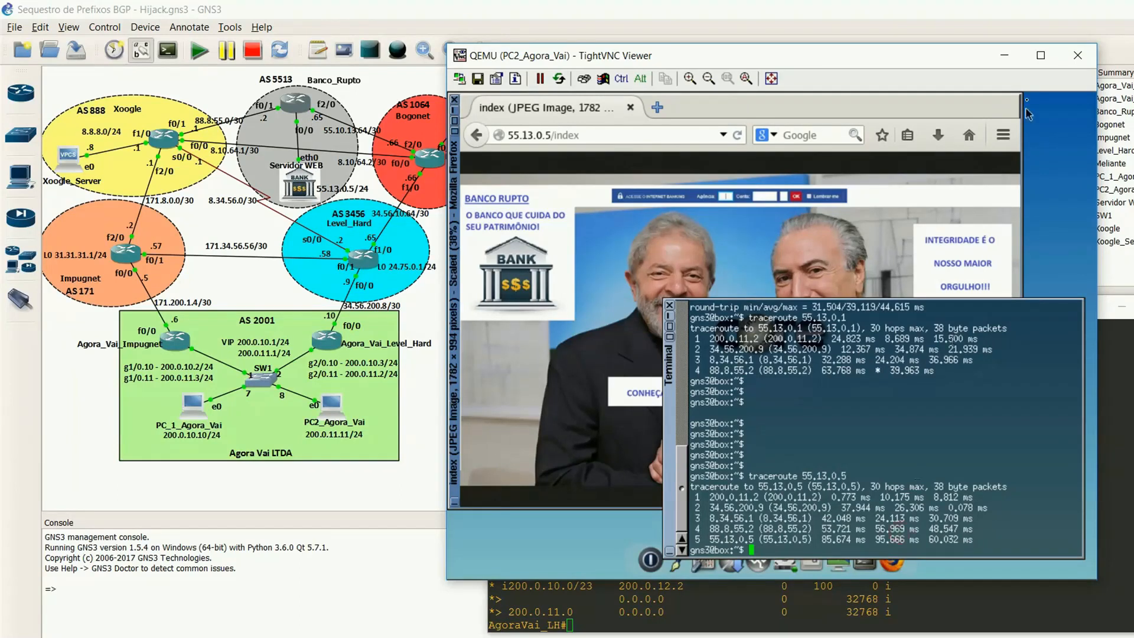
Step: Minimize the PC2_Agora_Vai viewer, bring up the PC_1_Agora_Vai viewer and move it further away from the topology's AS areas
{"action": "left_click", "coordinate": [1004, 55]}
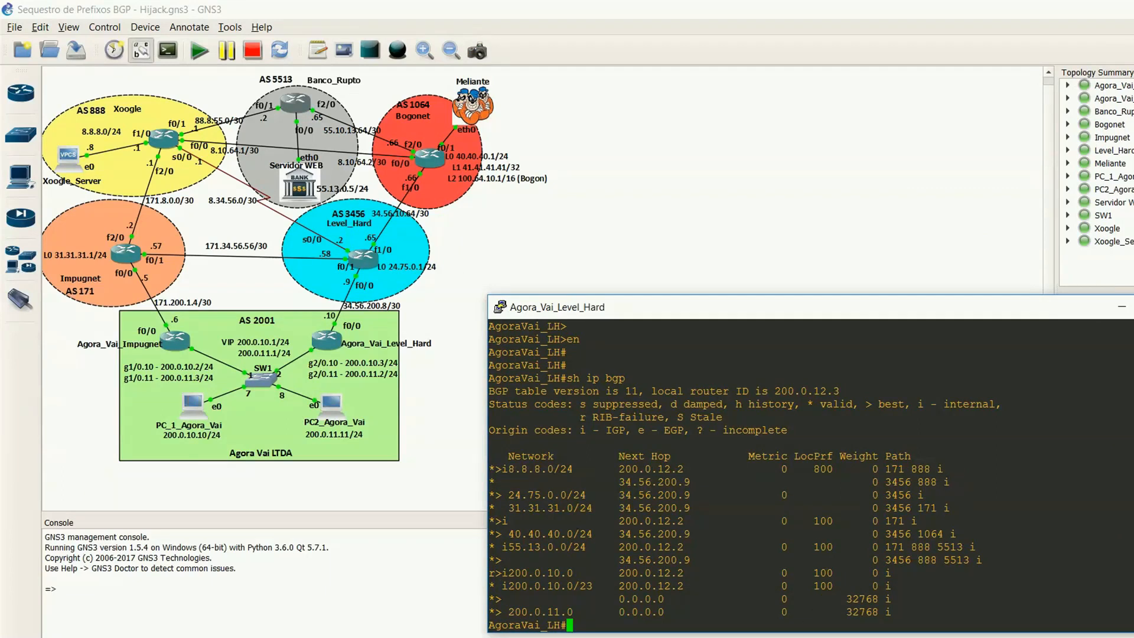
{"action": "mouse_move", "coordinate": [868, 637]}
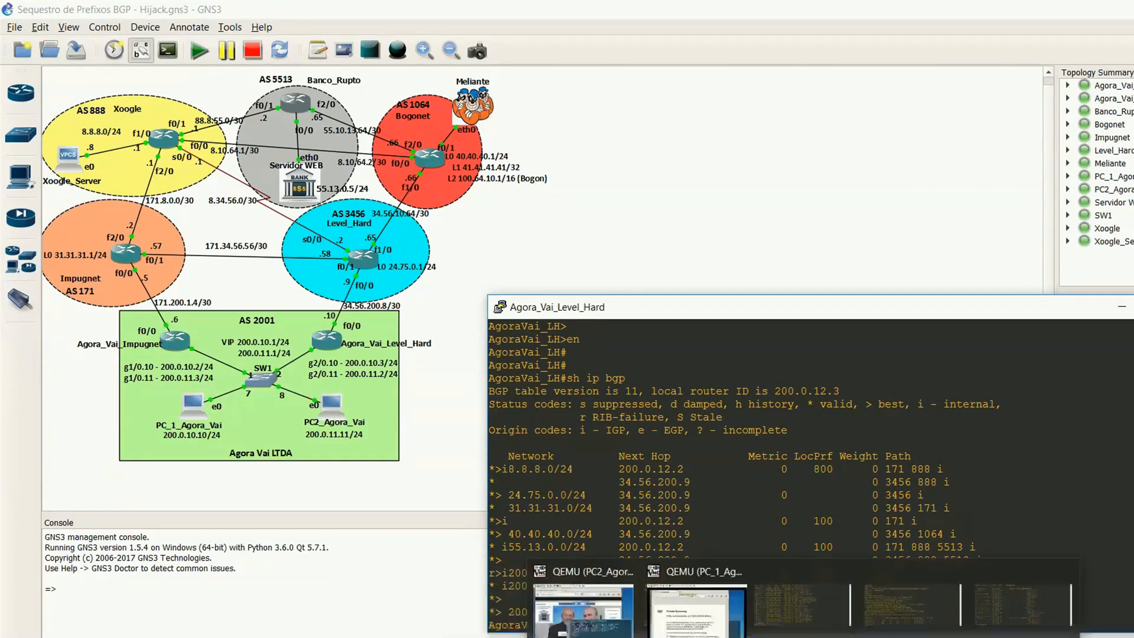
{"action": "left_click", "coordinate": [865, 614]}
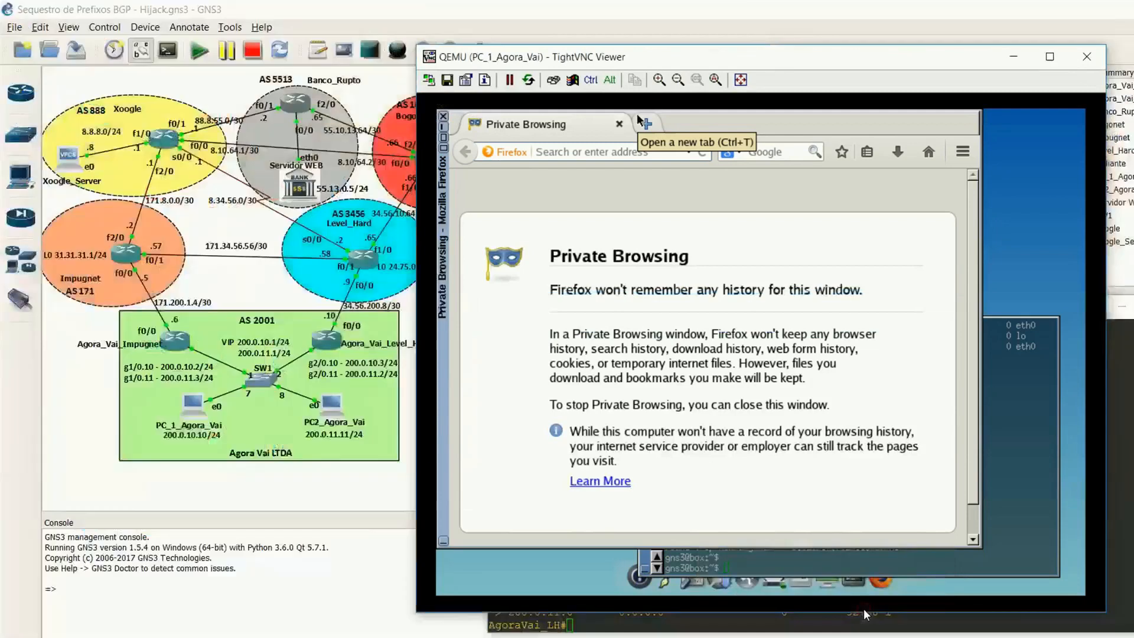
{"action": "left_click_drag", "start_coordinate": [791, 64], "coordinate": [874, 85]}
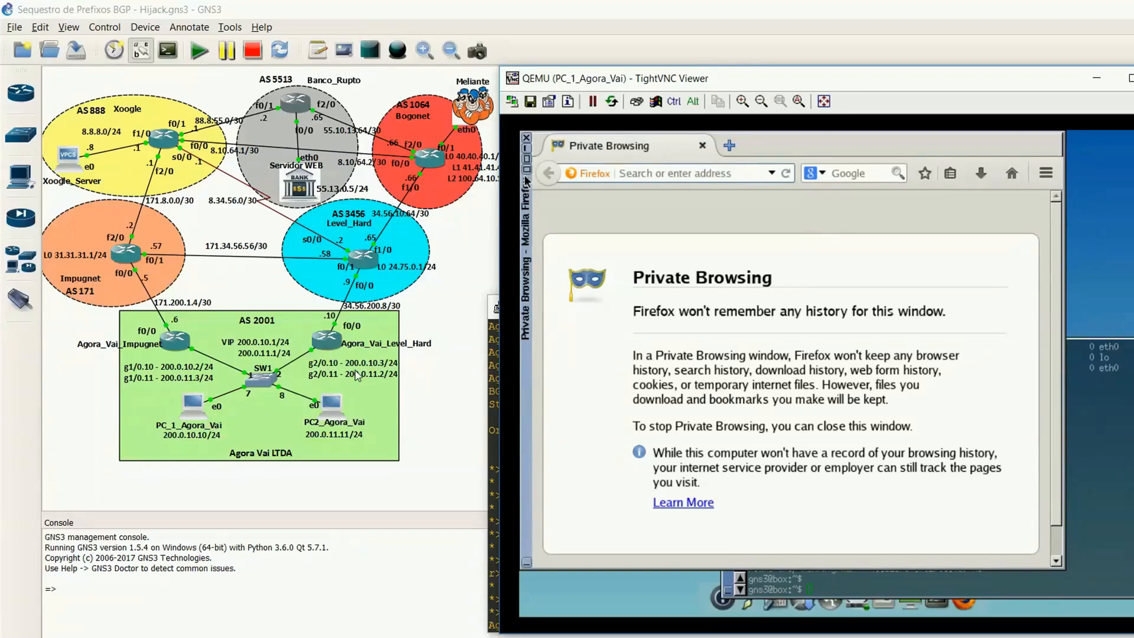
Step: Run "traceroute 55.13.0.5" in PC_1_Agora_Vai's terminal to trace its path to the bank's web server
{"action": "left_click", "coordinate": [1103, 529]}
{"action": "key", "text": "Return"}
{"action": "key", "text": "Return"}
{"action": "key", "text": "Return"}
{"action": "key", "text": "Return"}
{"action": "key", "text": "Return"}
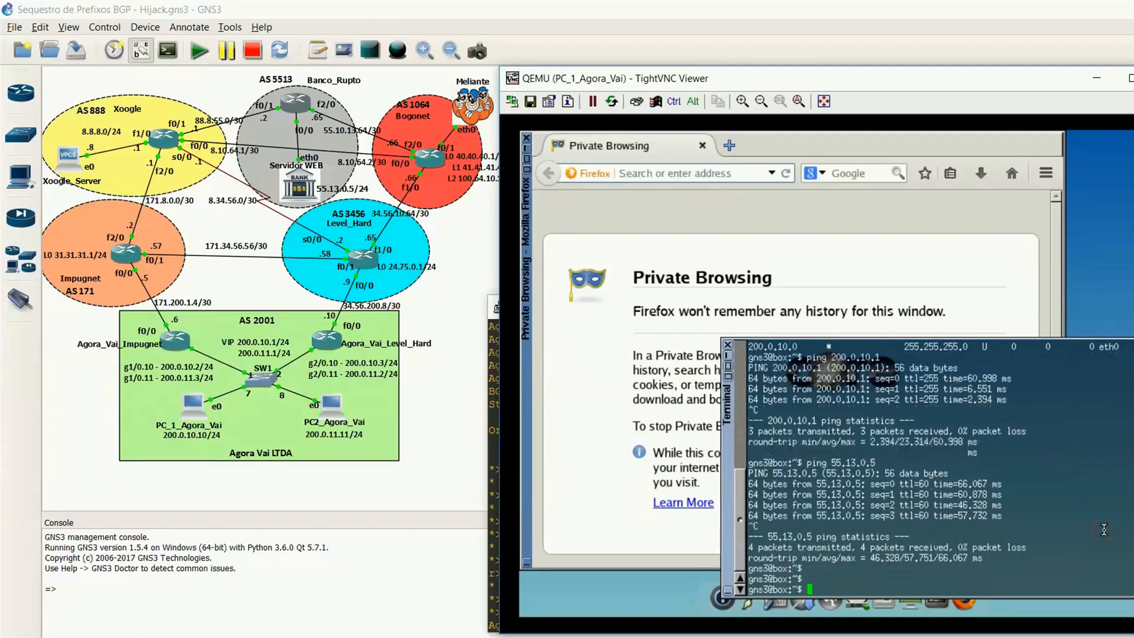
{"action": "key", "text": "Return"}
{"action": "key", "text": "Return"}
{"action": "key", "text": "Return"}
{"action": "key", "text": "Return"}
{"action": "key", "text": "Return"}
{"action": "type", "text": "tracer"}
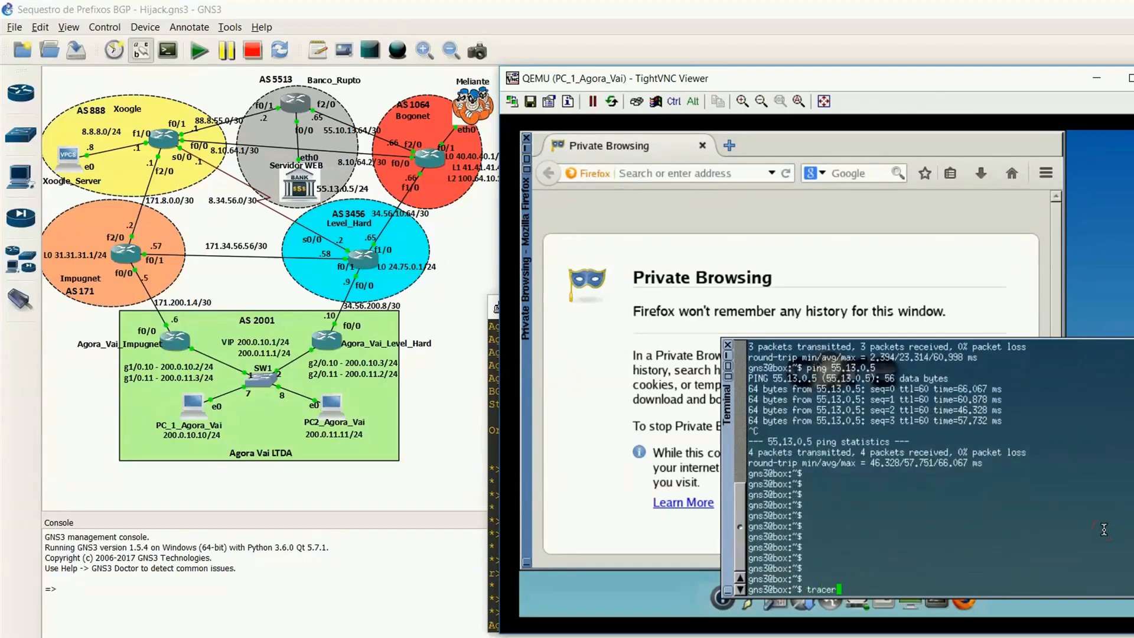
{"action": "type", "text": "oute 55.13.0.5"}
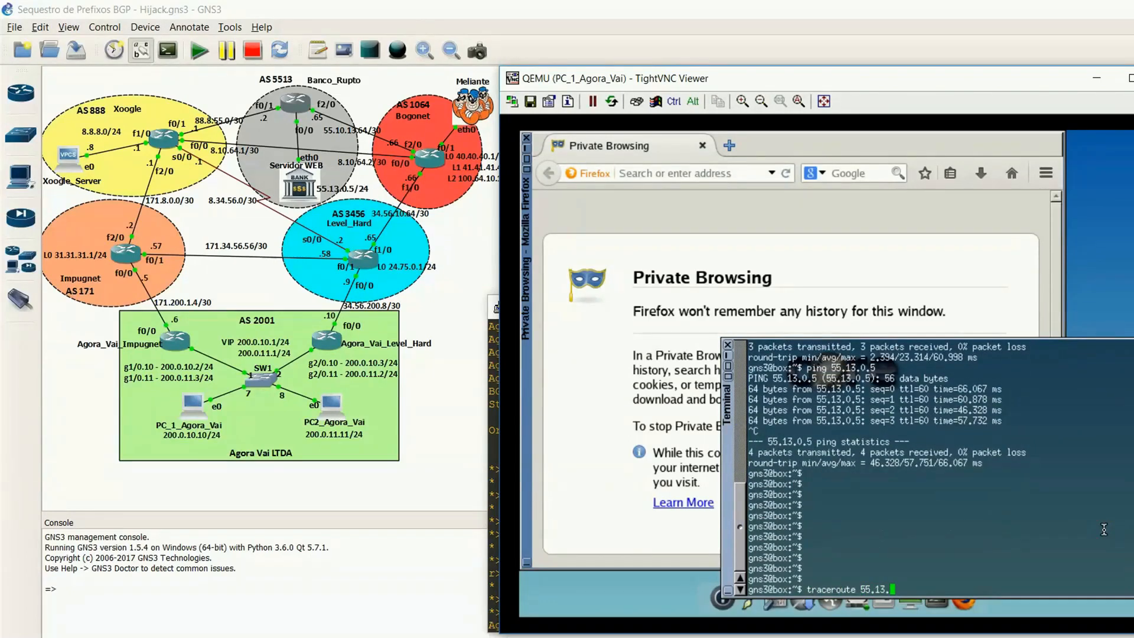
{"action": "key", "text": "Return"}
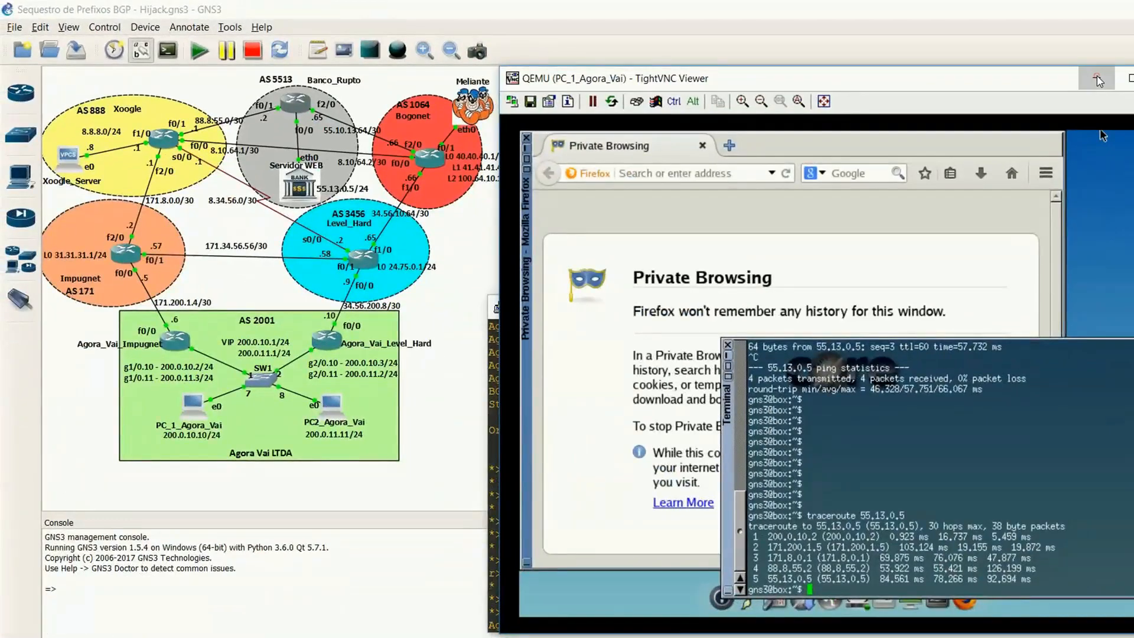
Step: Minimize the PC_1_Agora_Vai viewer and the Agora_Vai_Level_Hard console to clear the view of the topology
{"action": "left_click", "coordinate": [1097, 77]}
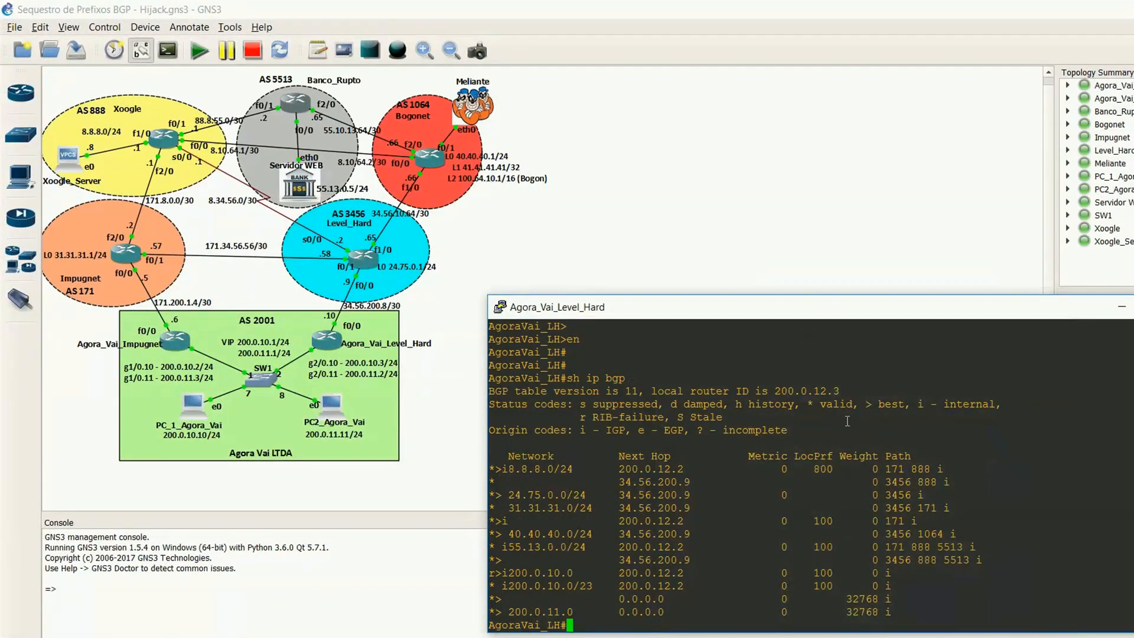
{"action": "key", "text": "Return"}
{"action": "key", "text": "Return"}
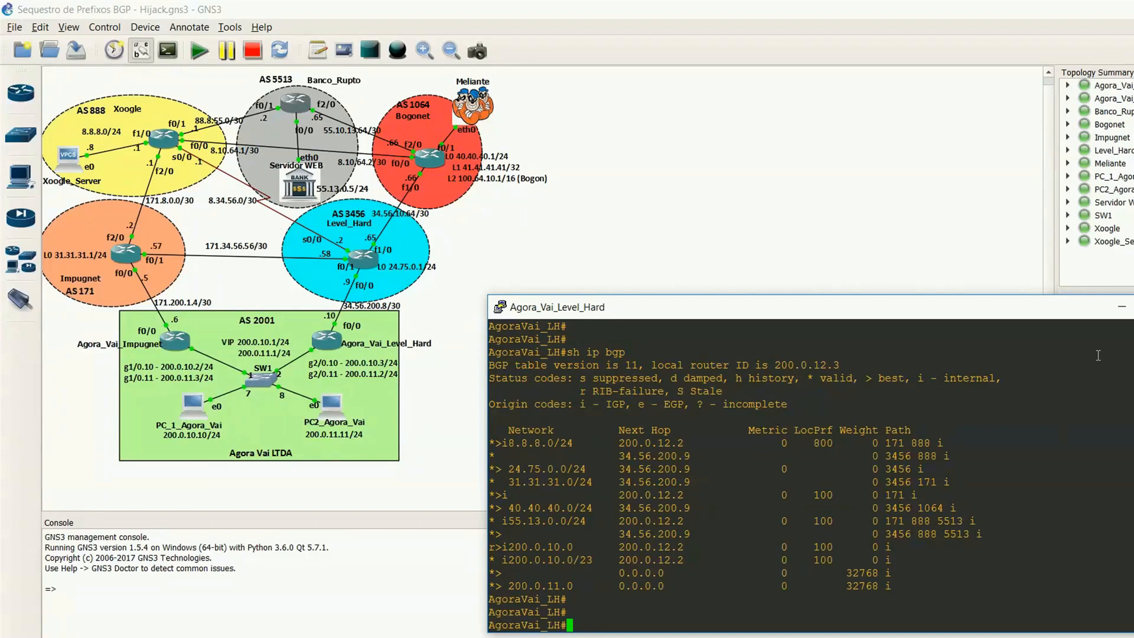
{"action": "left_click", "coordinate": [1121, 305]}
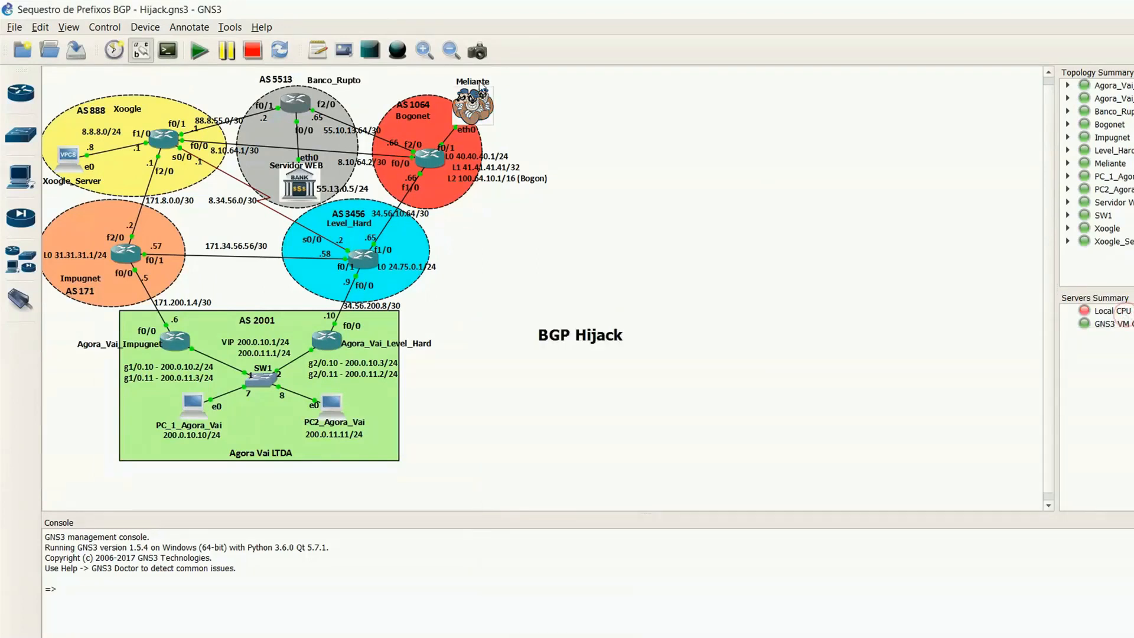
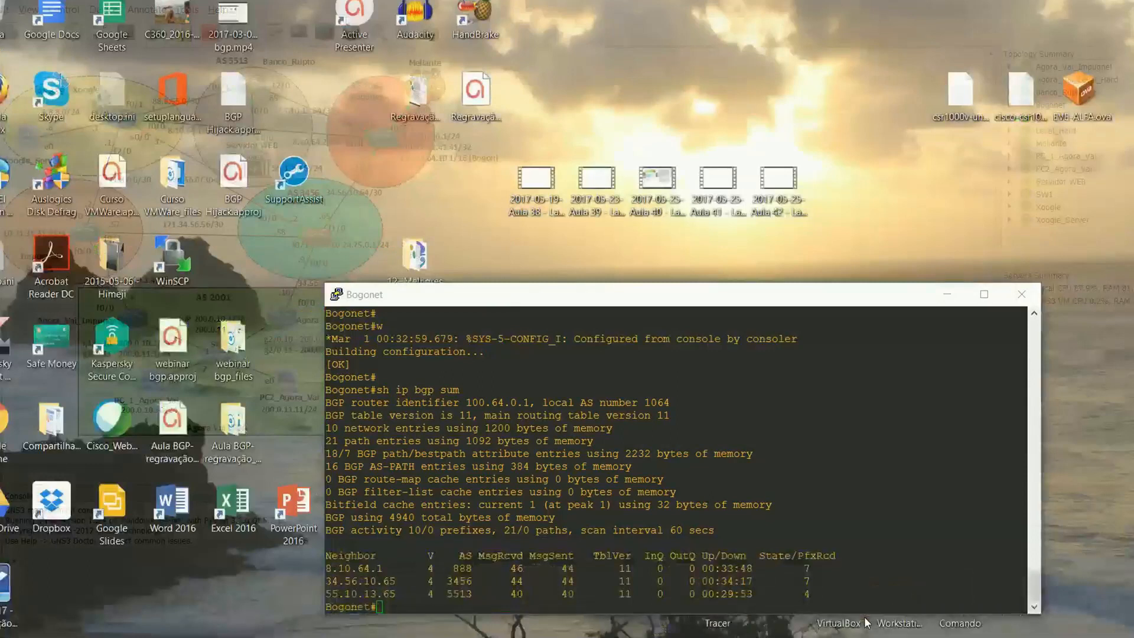
Step: Bring up Bogonet's console, enter privileged mode and page through its running configuration with "sh run"
{"action": "left_click", "coordinate": [826, 591]}
{"action": "key", "text": "Return"}
{"action": "key", "text": "Return"}
{"action": "type", "text": "en"}
{"action": "key", "text": "Return"}
{"action": "key", "text": "Return"}
{"action": "type", "text": "sh run"}
{"action": "key", "text": "Return"}
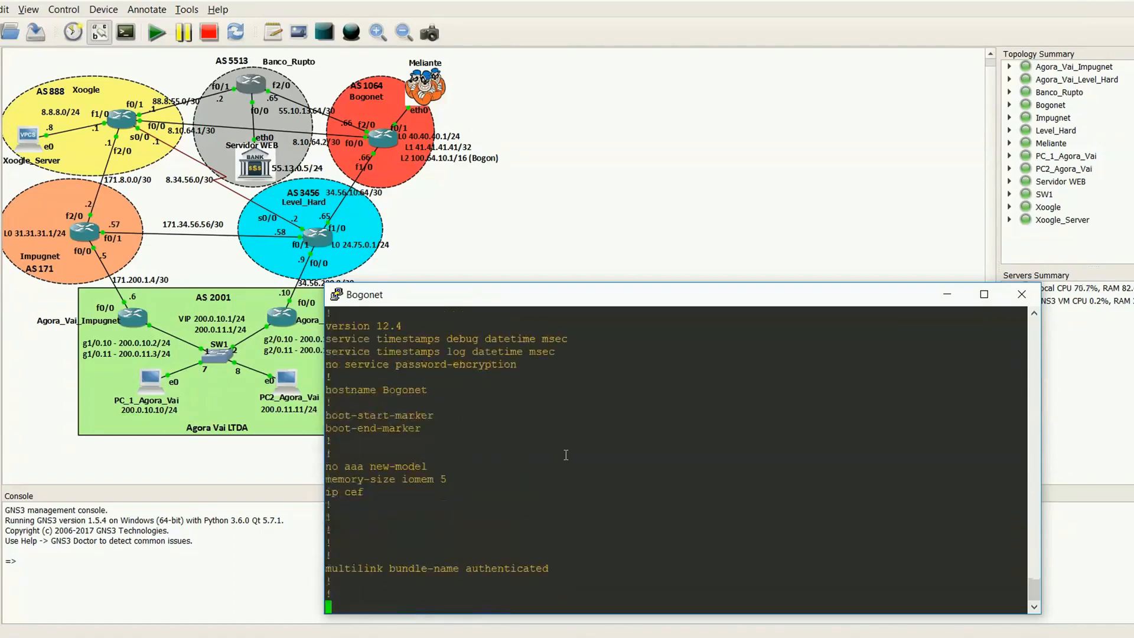
{"action": "key", "text": "space"}
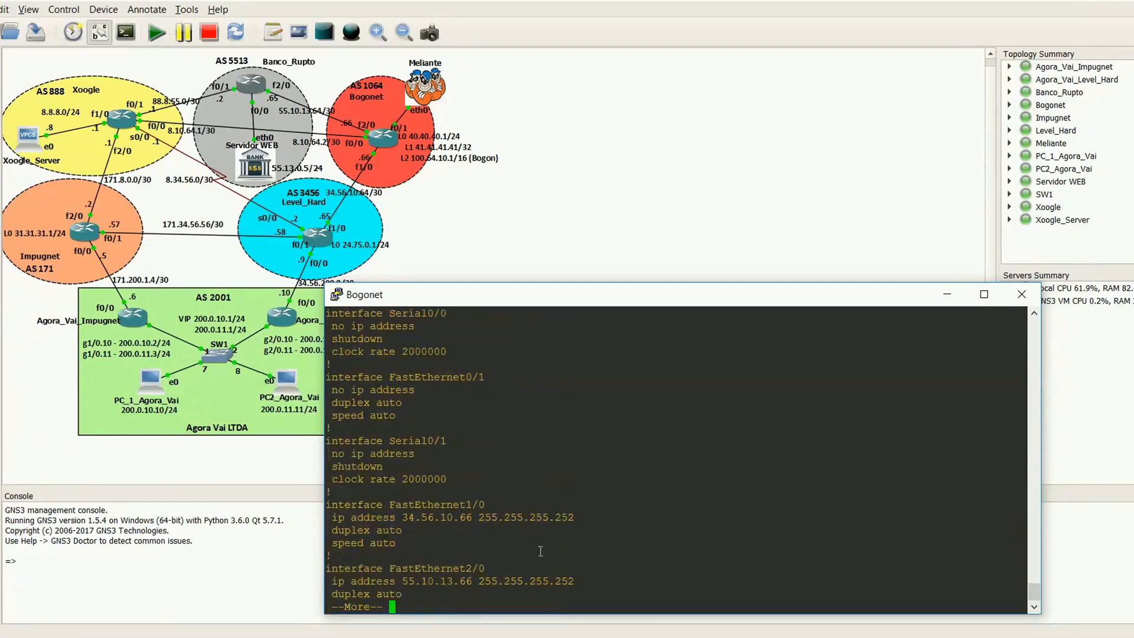
{"action": "key", "text": "Return"}
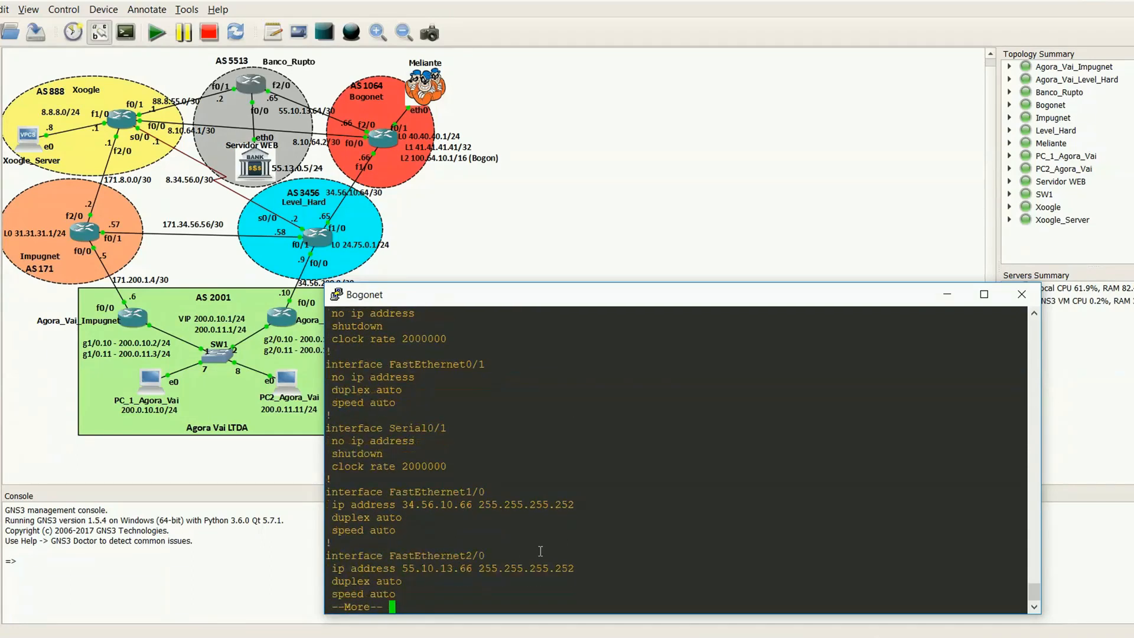
{"action": "key", "text": "space"}
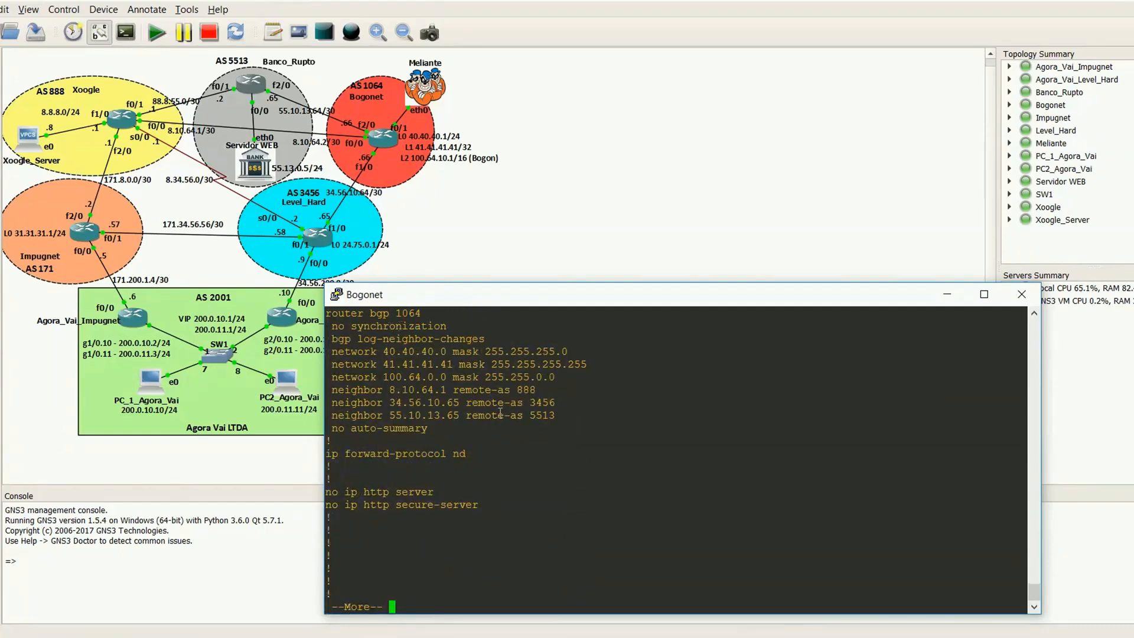
{"action": "key", "text": "space"}
Step: List Bogonet's interfaces with "sh ip int br" and enter configuration mode for interface f0/1
{"action": "type", "text": "sh ip int br"}
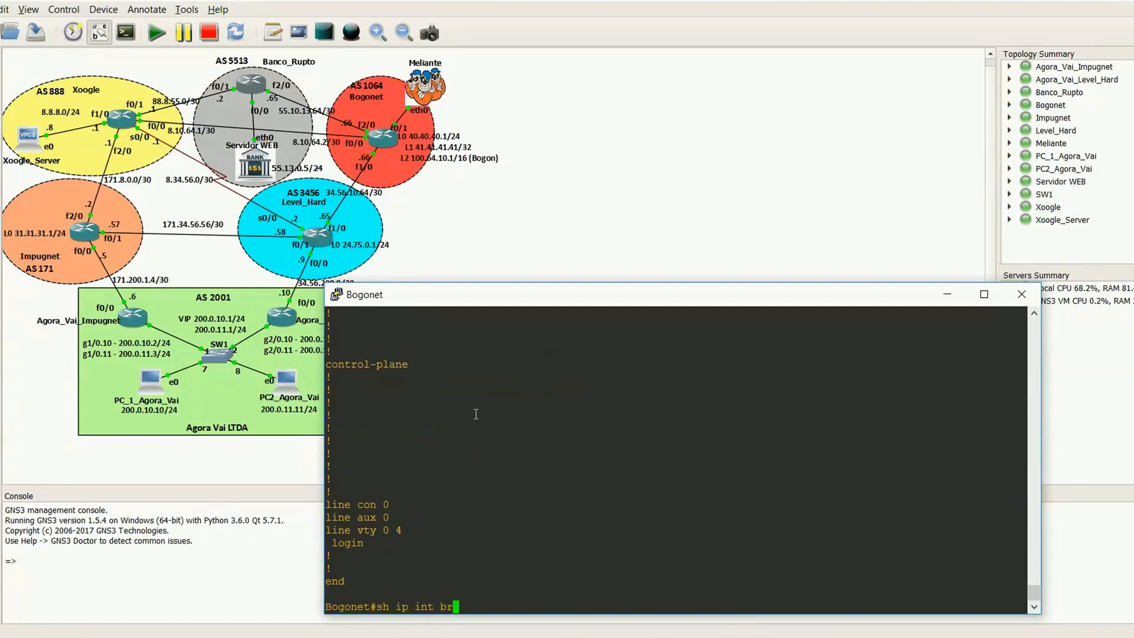
{"action": "key", "text": "Return"}
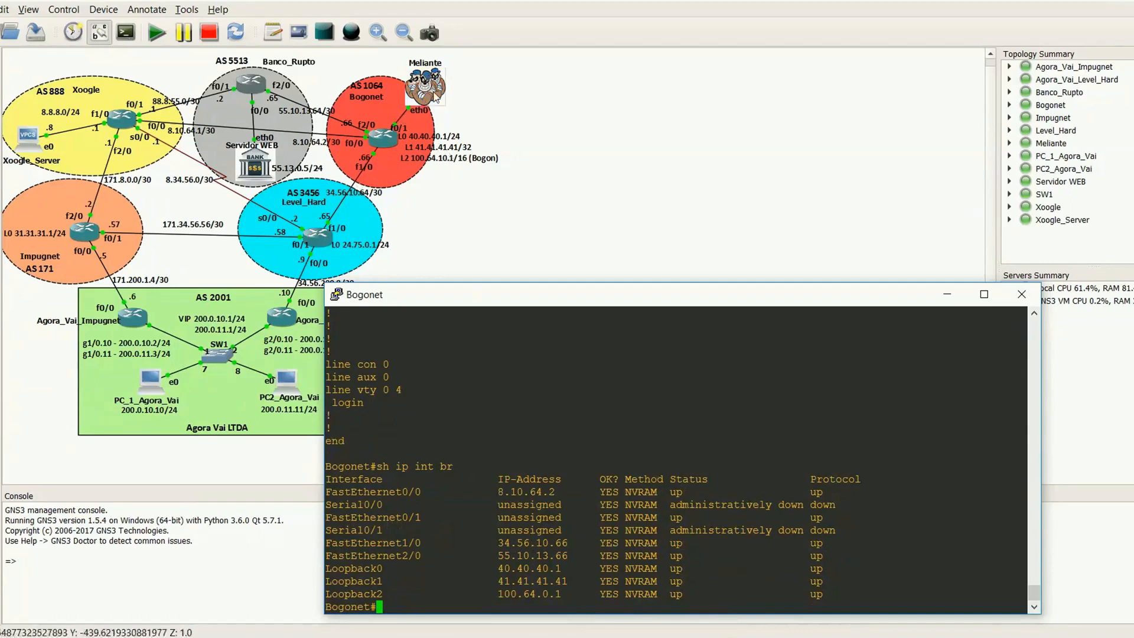
{"action": "type", "text": "conf t"}
{"action": "key", "text": "Return"}
{"action": "key", "text": "Return"}
{"action": "key", "text": "Return"}
{"action": "key", "text": "Return"}
{"action": "type", "text": "int f0/1"}
{"action": "key", "text": "Return"}
{"action": "key", "text": "Return"}
{"action": "key", "text": "Return"}
{"action": "key", "text": "Return"}
Step: Assign IP address 55.13.0.1 with mask 255.255.255.0 to Bogonet's f0/1 interface
{"action": "type", "text": "ip add "}
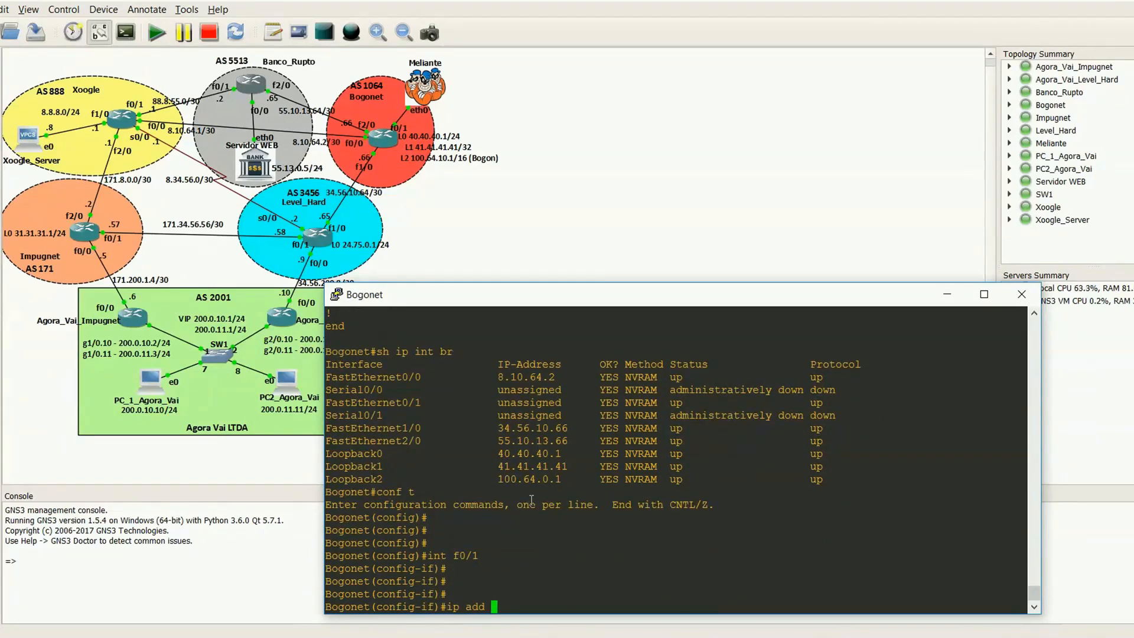
{"action": "type", "text": "55.13.0.1 2"}
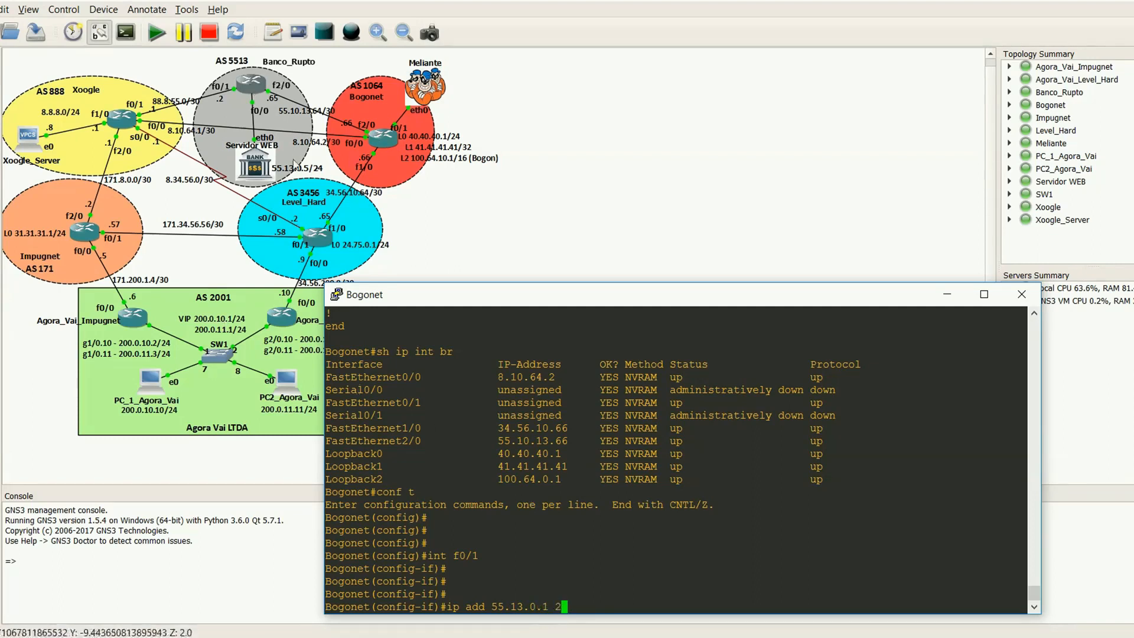
{"action": "type", "text": "55.255.255.0"}
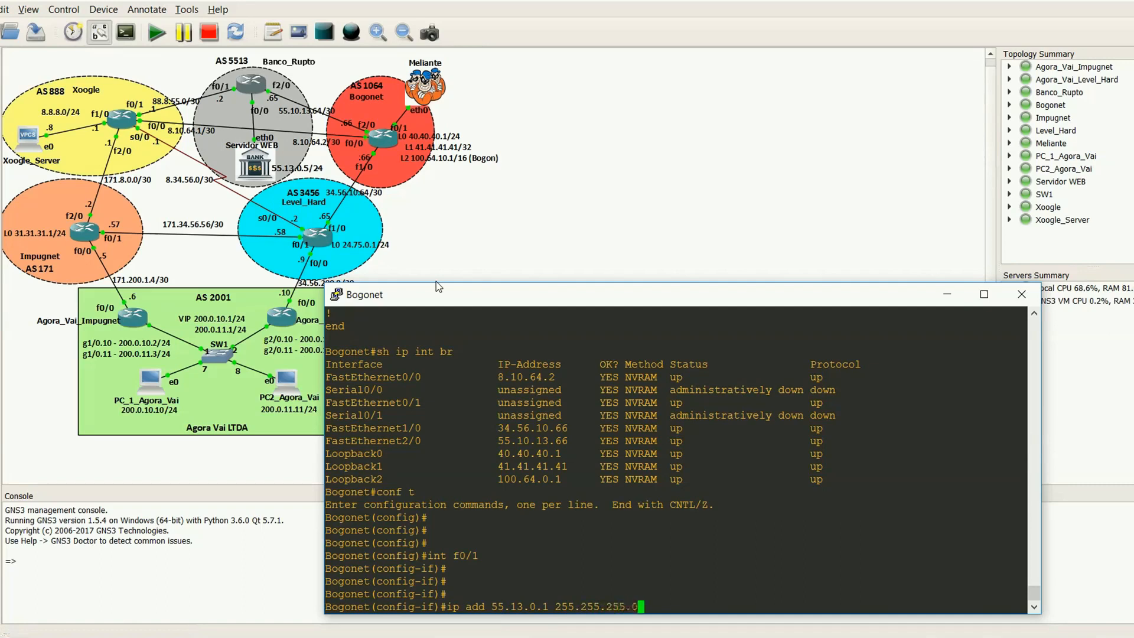
{"action": "key", "text": "Return"}
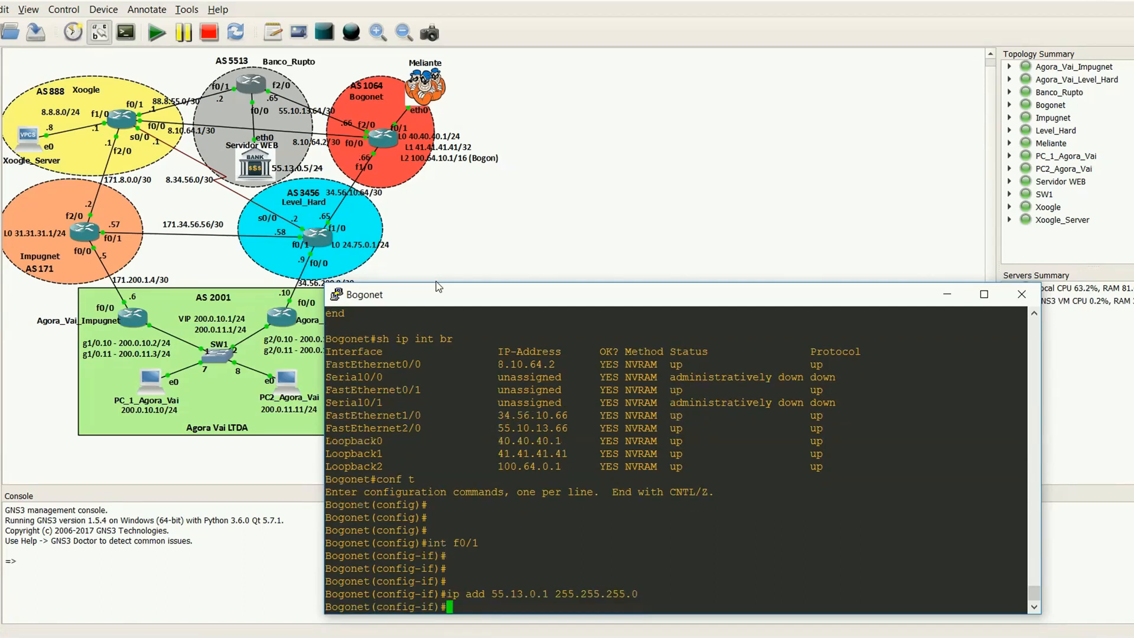
{"action": "key", "text": "Return"}
{"action": "key", "text": "Return"}
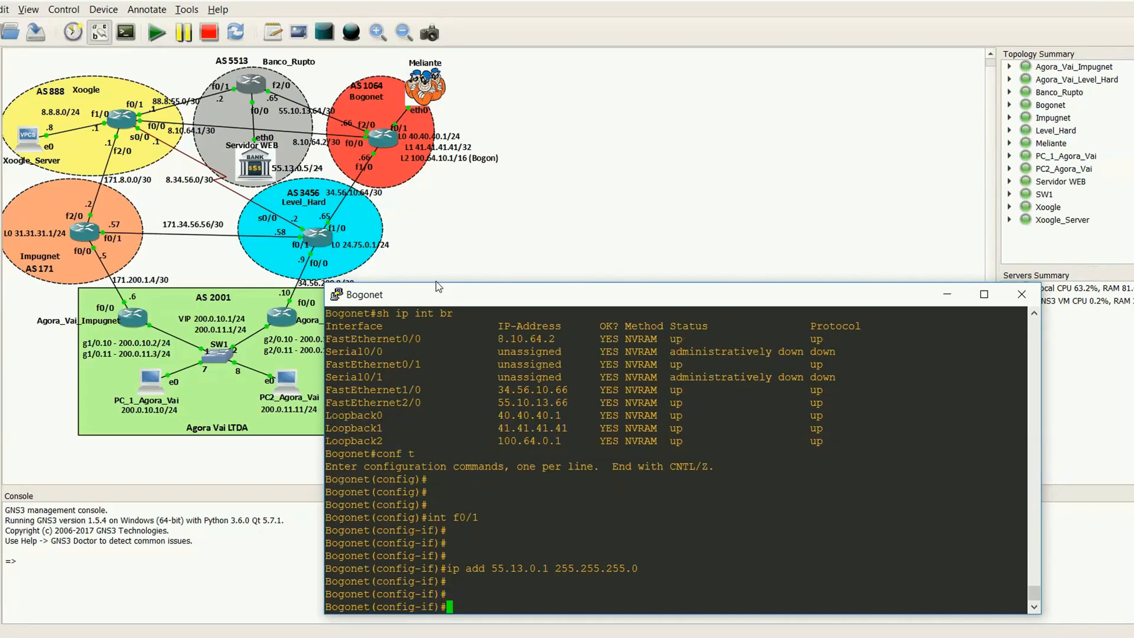
{"action": "key", "text": "Return"}
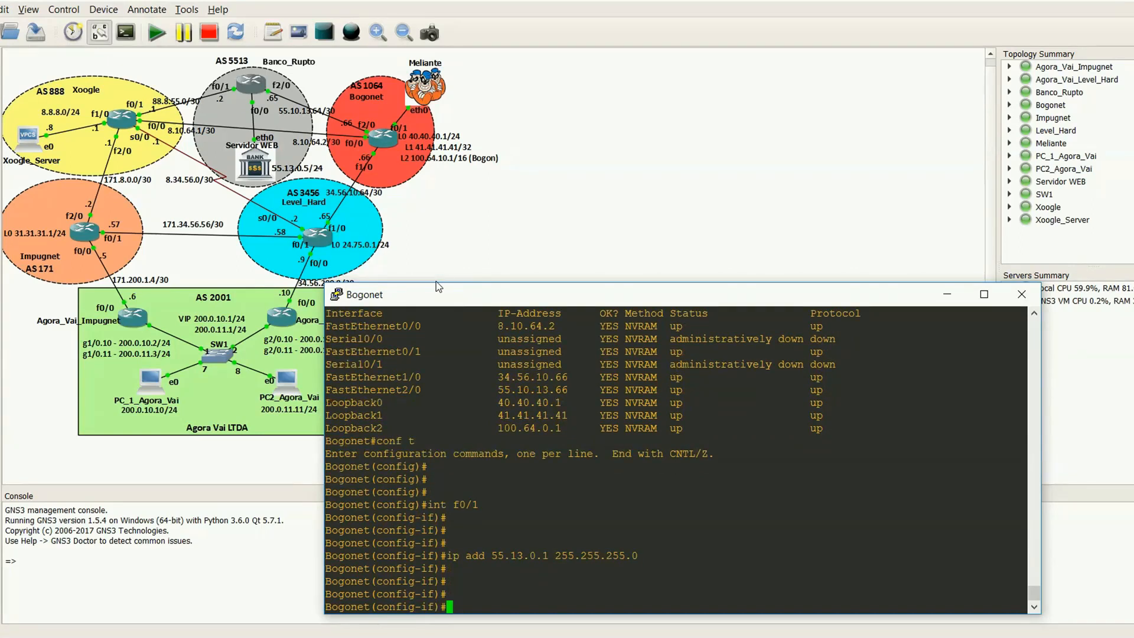
Step: Exit the interface configuration and enter Bogonet's BGP configuration with "router bgp 1064"
{"action": "type", "text": "exi"}
{"action": "key", "text": "Return"}
{"action": "key", "text": "Return"}
{"action": "type", "text": "router bgp "}
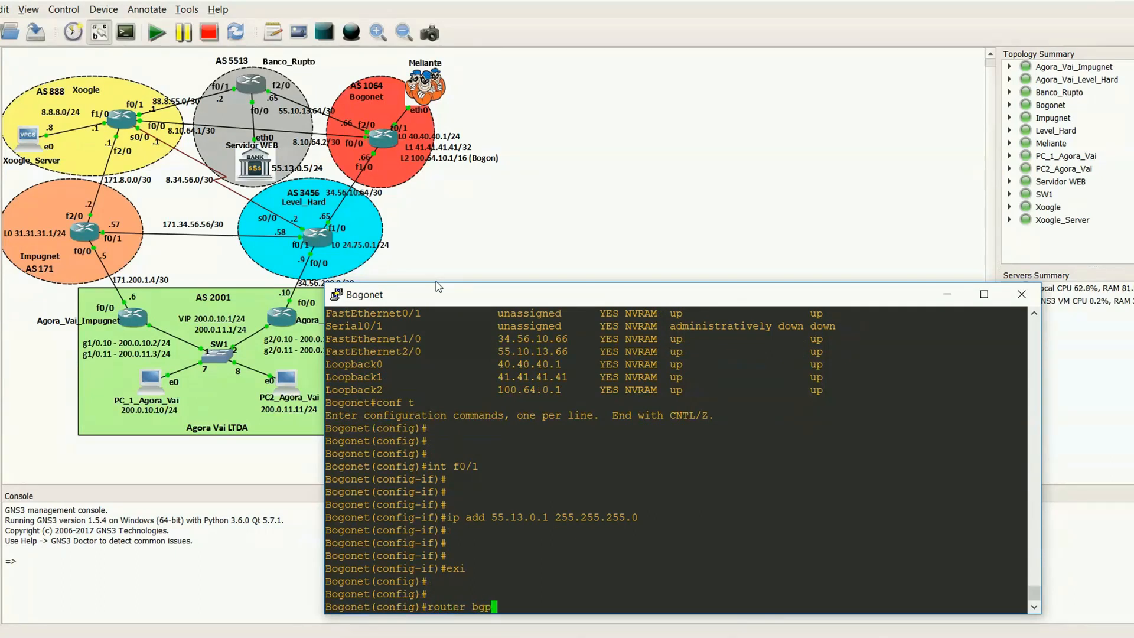
{"action": "type", "text": "1064"}
{"action": "key", "text": "Return"}
{"action": "key", "text": "Return"}
{"action": "key", "text": "Return"}
{"action": "key", "text": "Return"}
Step: Write the statement "network 55.13.0.0 mask 255.255.255.0" at Bogonet's BGP configuration prompt without submitting it
{"action": "type", "text": "netw"}
{"action": "key", "text": "Tab"}
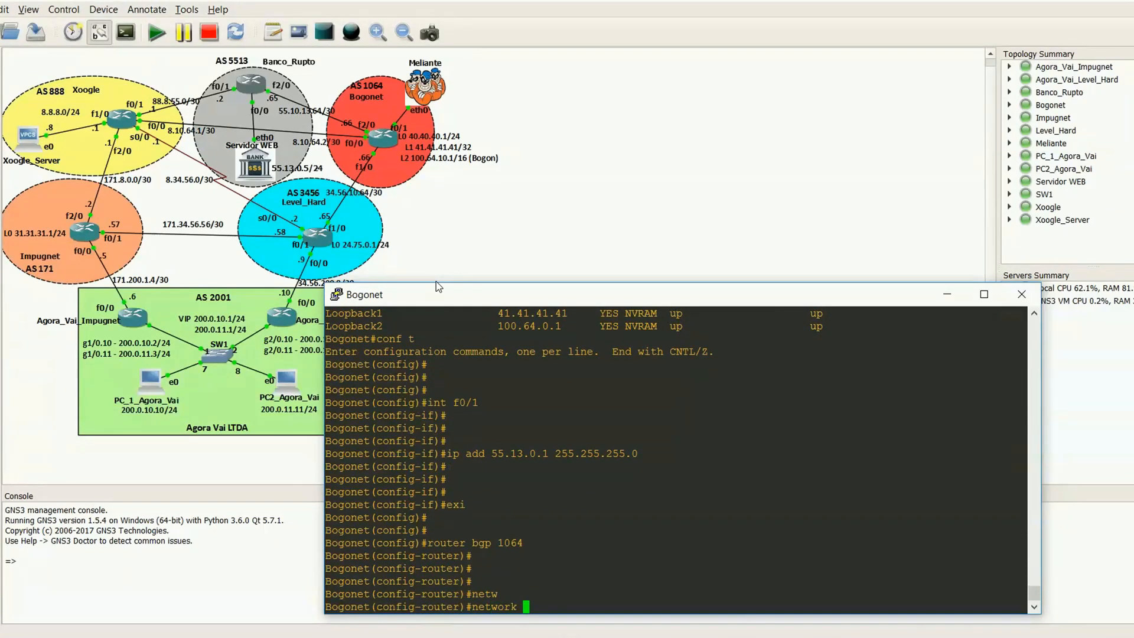
{"action": "type", "text": "55.13.0.0 mask 255.255.255.0"}
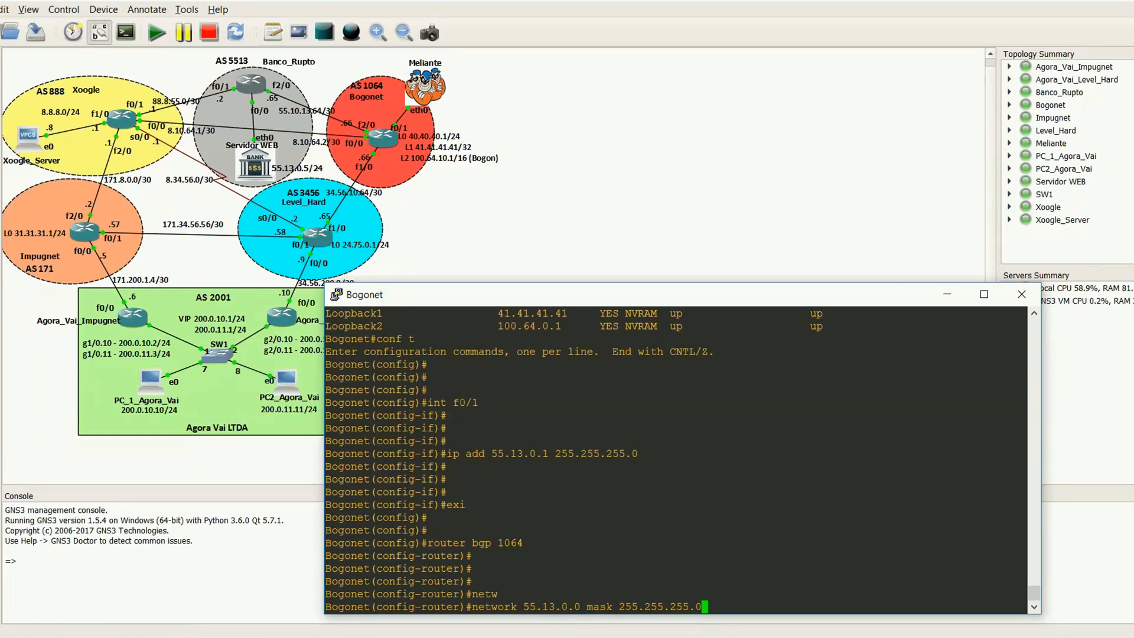
Step: Review the BGP network statement in Banco_Rupto's earlier running configuration output, and minimize that console
{"action": "mouse_move", "coordinate": [714, 635]}
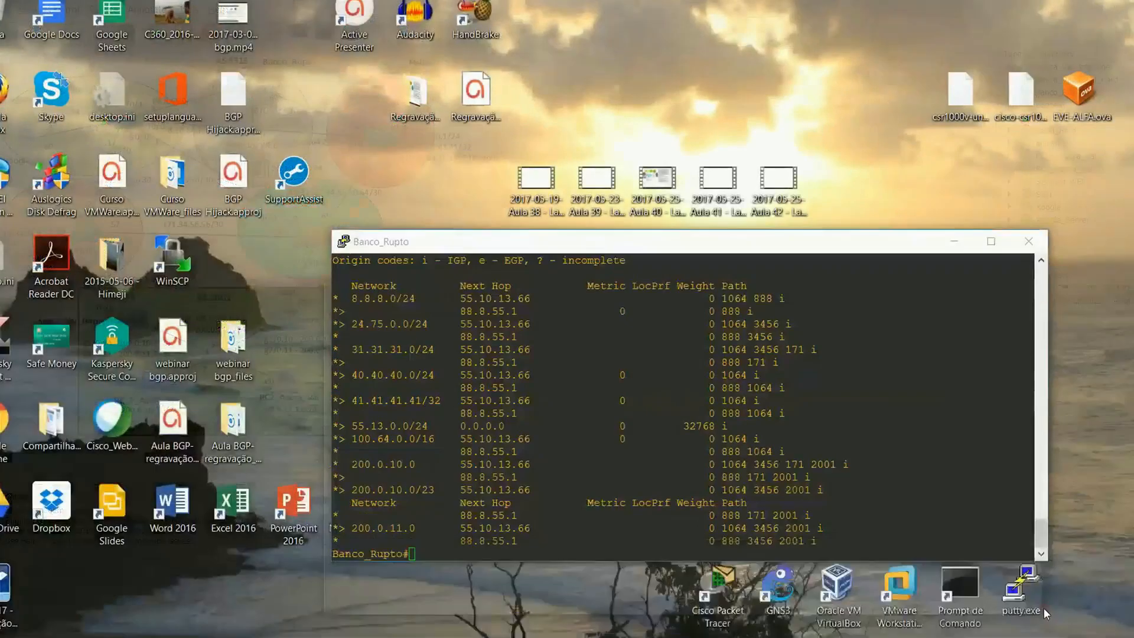
{"action": "left_click", "coordinate": [1043, 607]}
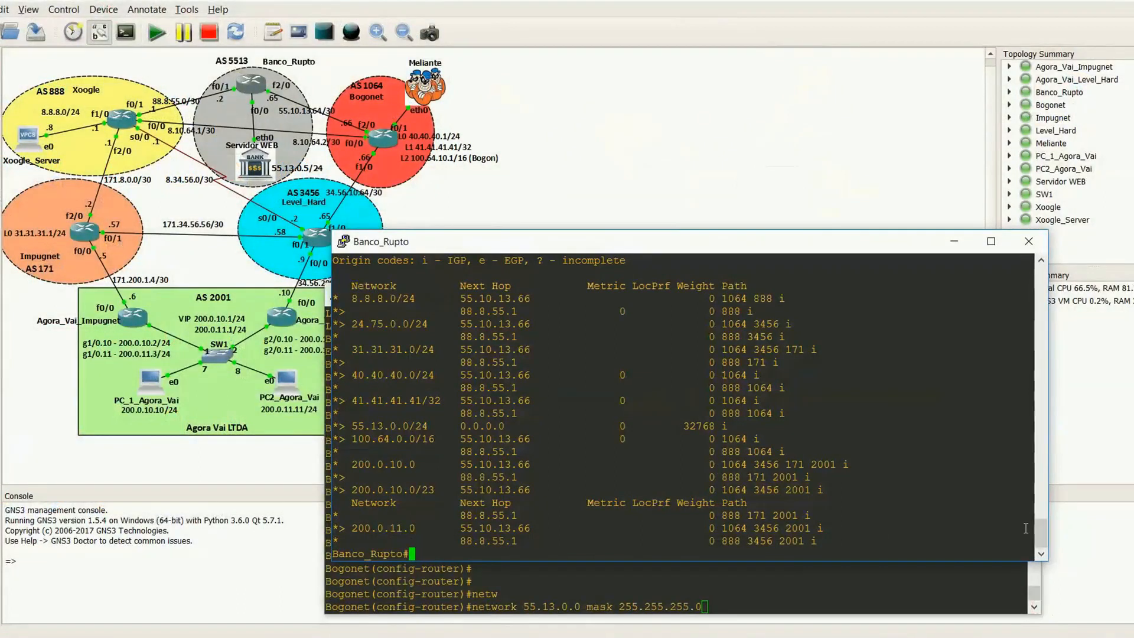
{"action": "left_click_drag", "start_coordinate": [1045, 533], "coordinate": [1029, 470]}
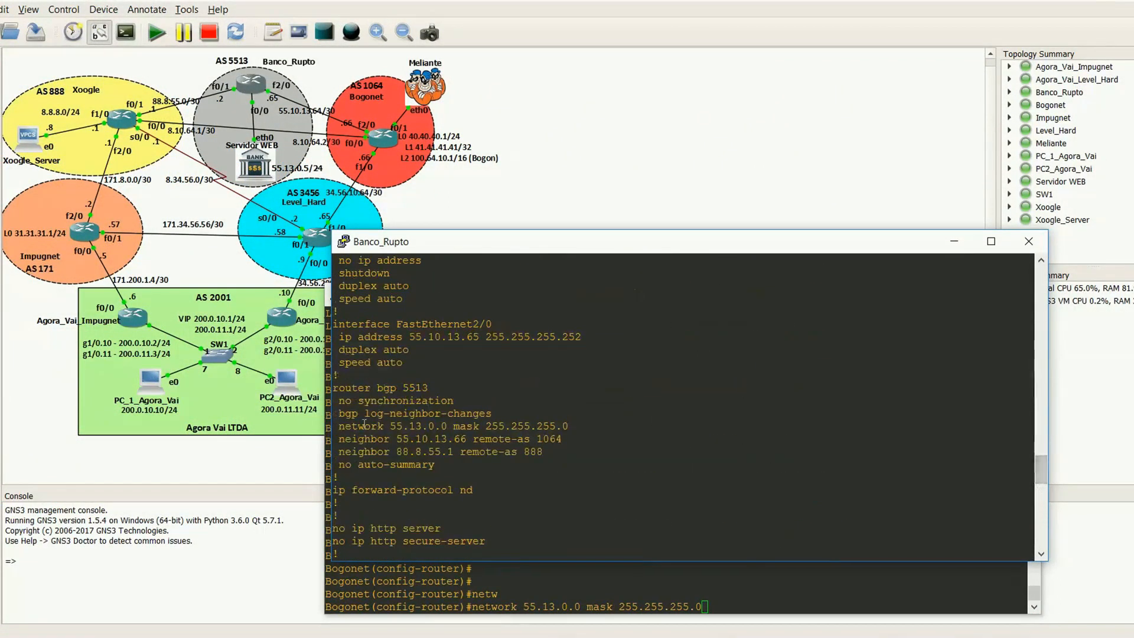
{"action": "left_click", "coordinate": [952, 240]}
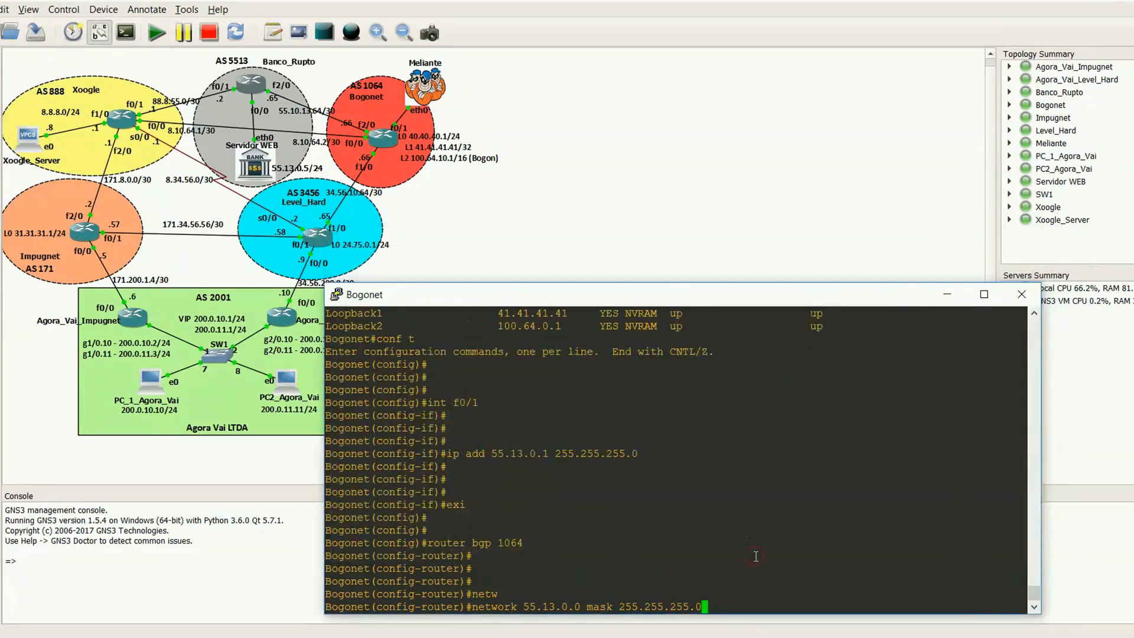
Step: Submit the prepared network statement on Bogonet and leave configuration mode for the privileged prompt
{"action": "key", "text": "Return"}
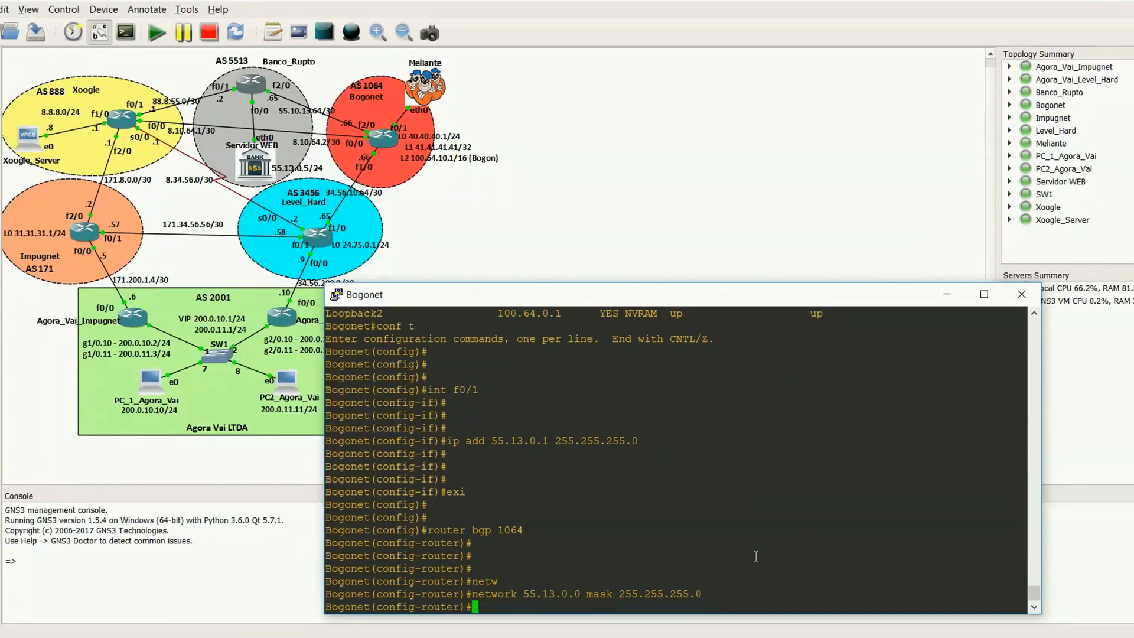
{"action": "key", "text": "Return"}
{"action": "key", "text": "Return"}
{"action": "key", "text": "Return"}
{"action": "key", "text": "Return"}
{"action": "key", "text": "Return"}
{"action": "key", "text": "ctrl+z"}
{"action": "key", "text": "Return"}
{"action": "key", "text": "Return"}
{"action": "key", "text": "Return"}
{"action": "key", "text": "Return"}
Step: Display Bogonet's BGP table with "sh ip bgp", highlight the 55.13.0.0/24 routes and page to the end
{"action": "type", "text": "sh ip bgp"}
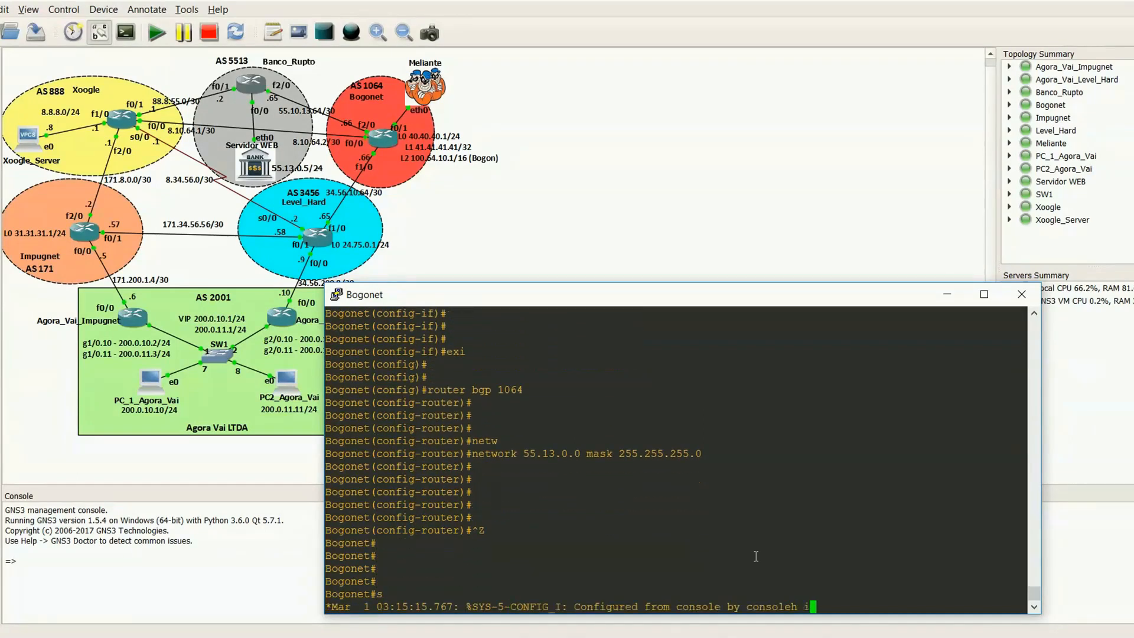
{"action": "key", "text": "Tab"}
{"action": "key", "text": "Return"}
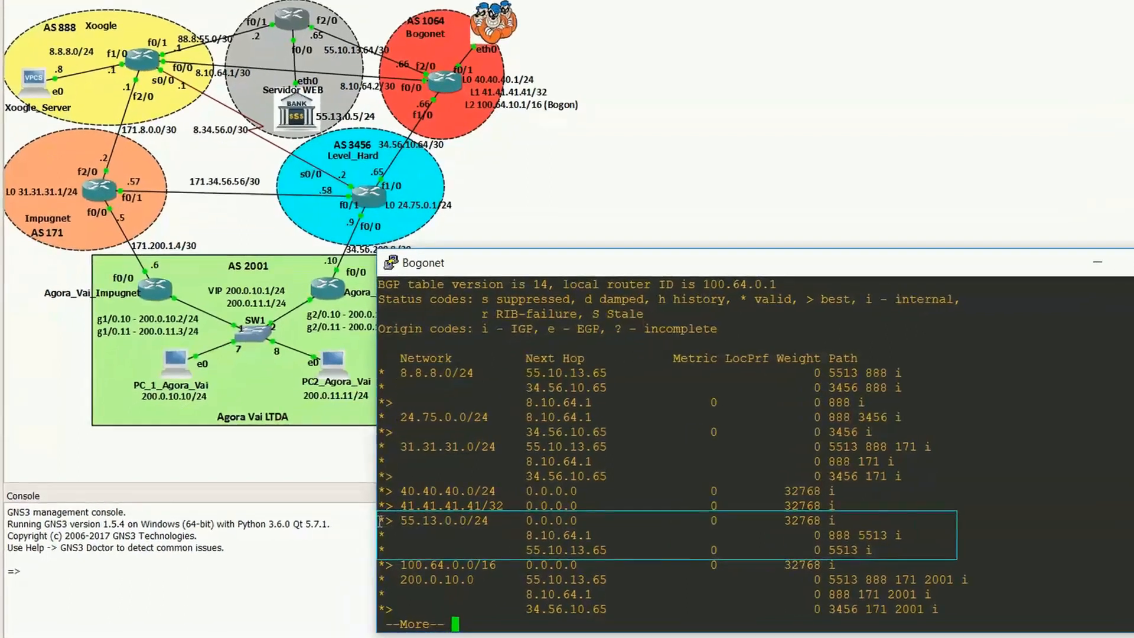
{"action": "left_click_drag", "start_coordinate": [380, 520], "coordinate": [918, 550]}
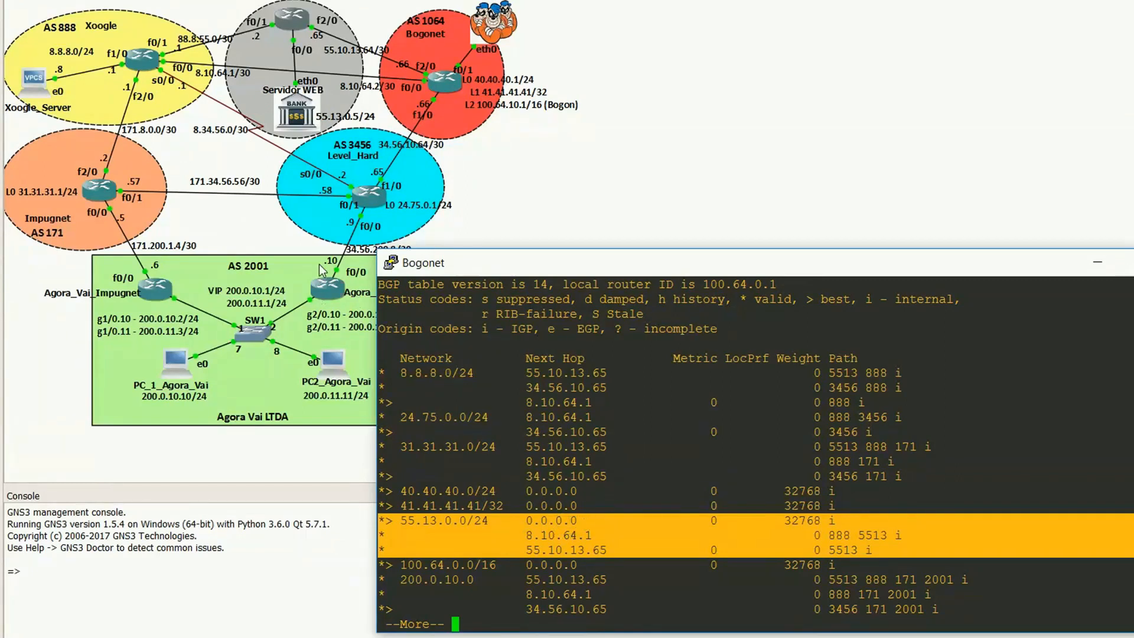
{"action": "left_click", "coordinate": [620, 516]}
{"action": "key", "text": "space"}
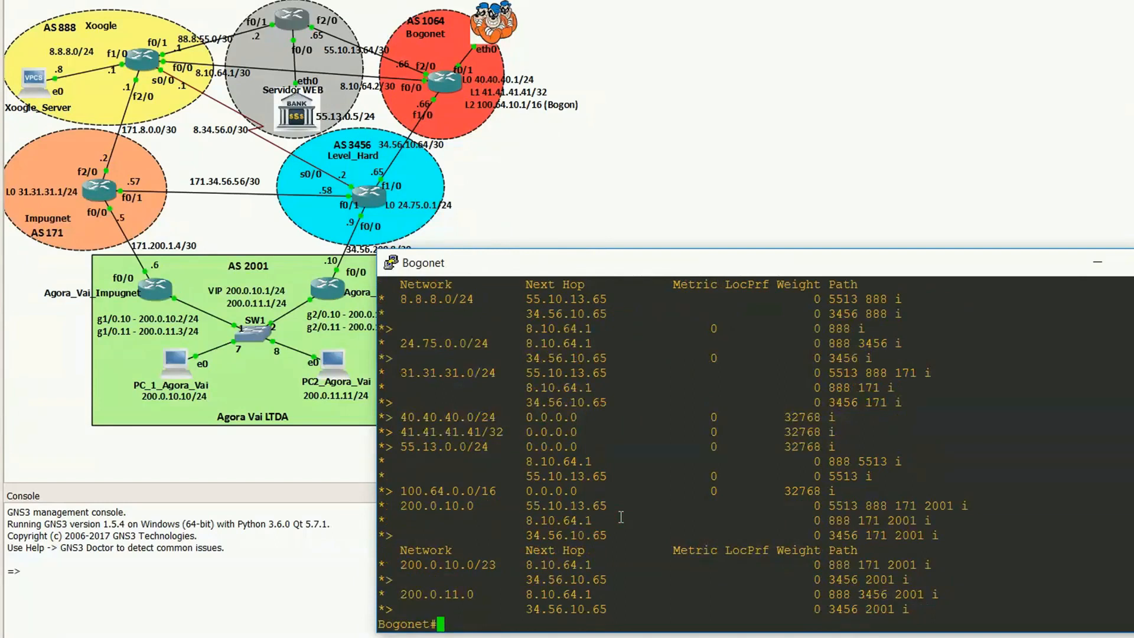
{"action": "key", "text": "Return"}
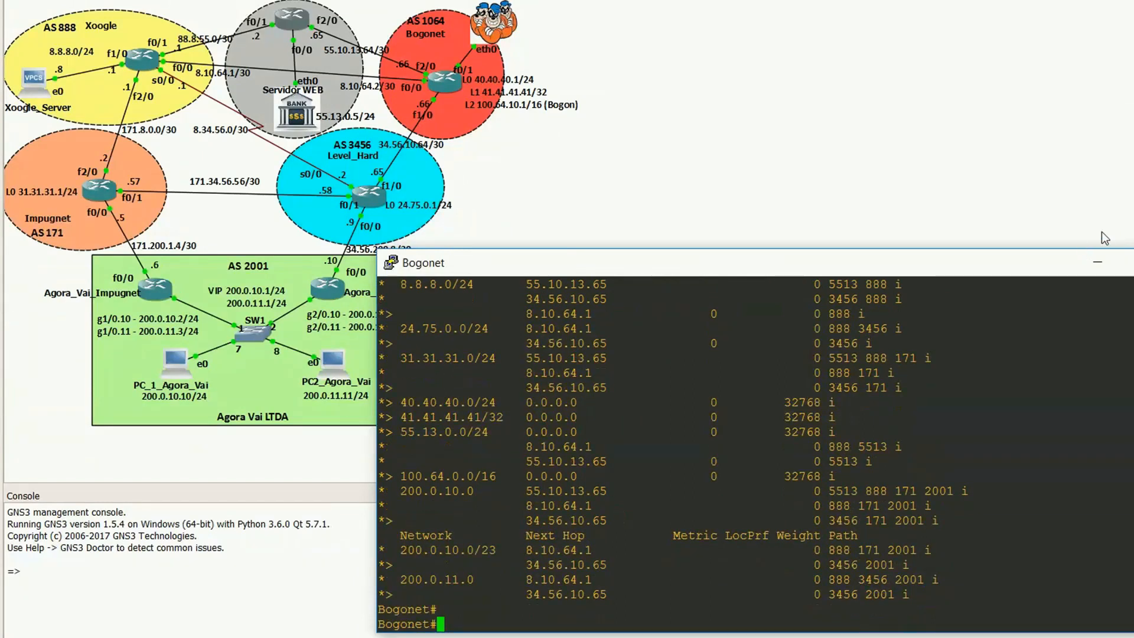
Step: Minimize the Bogonet console, open the Level_Hard router's console and move it clear of the AS 3456 area
{"action": "left_click", "coordinate": [1097, 262]}
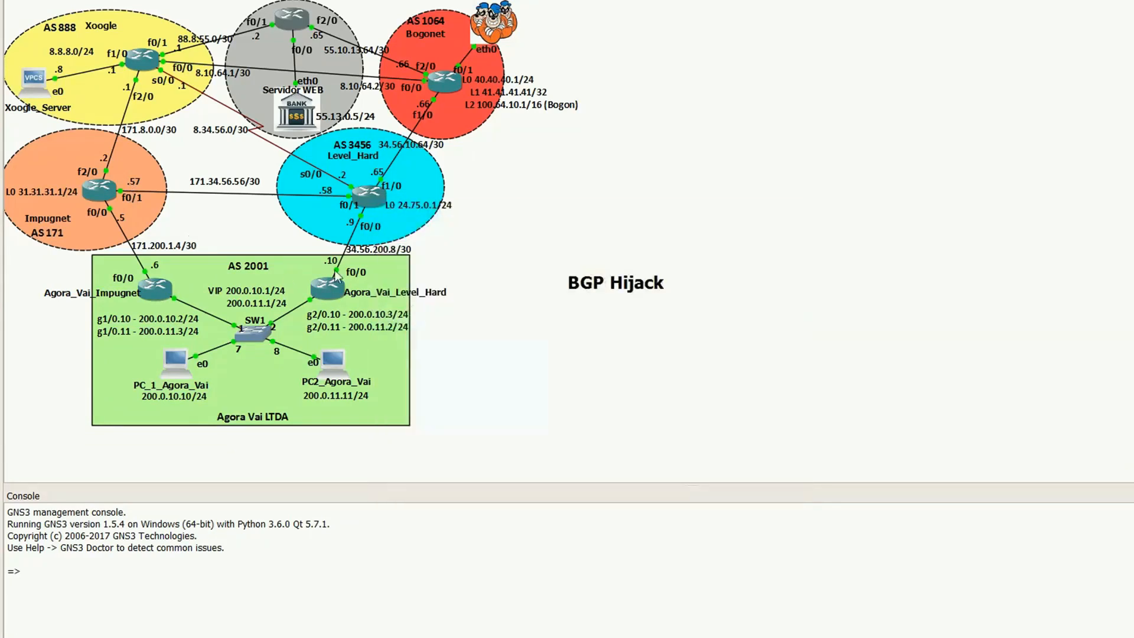
{"action": "right_click", "coordinate": [376, 195]}
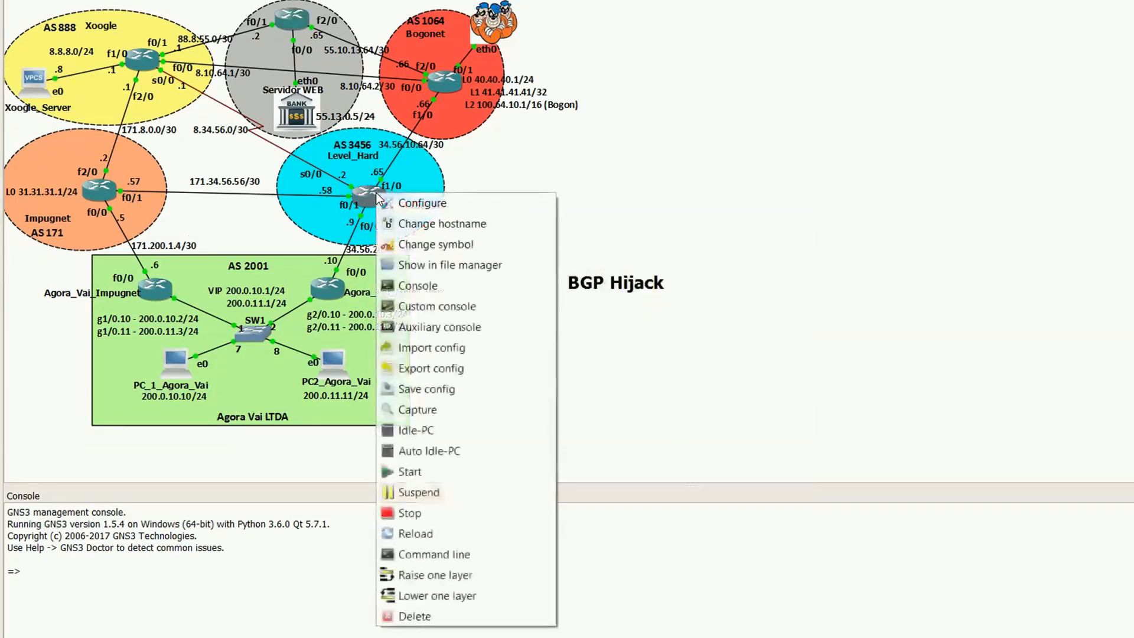
{"action": "left_click", "coordinate": [419, 285]}
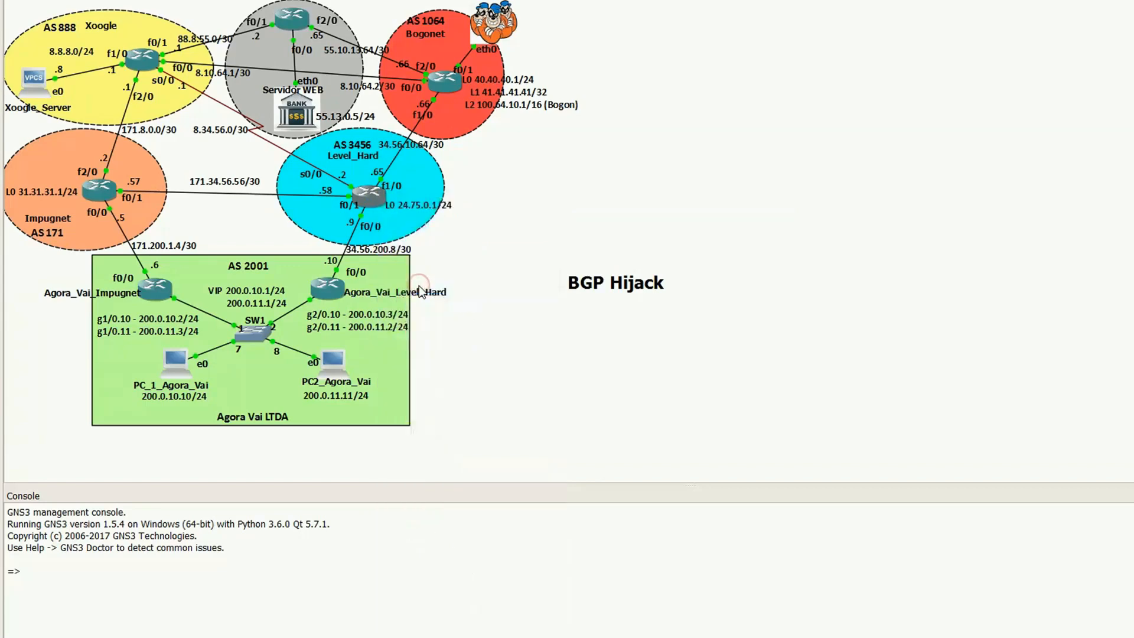
{"action": "left_click_drag", "start_coordinate": [459, 62], "coordinate": [779, 248]}
Step: Enter privileged mode on Level_Hard and display its BGP table with "sh ip bgp"
{"action": "key", "text": "Return"}
{"action": "key", "text": "Return"}
{"action": "type", "text": "en"}
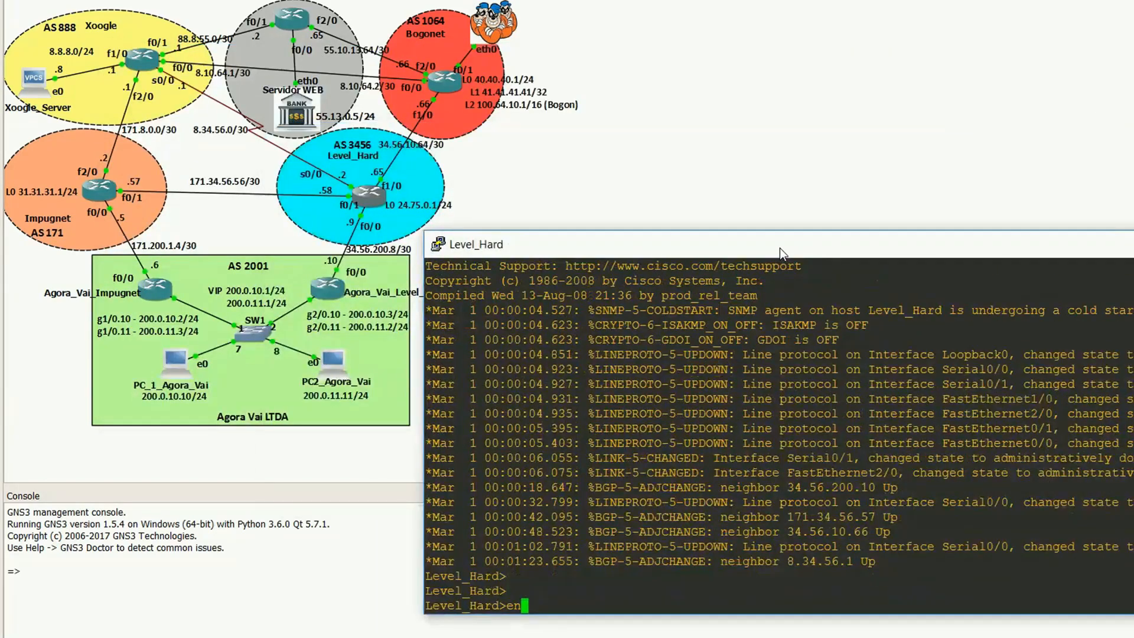
{"action": "key", "text": "Return"}
{"action": "key", "text": "Return"}
{"action": "key", "text": "Return"}
{"action": "type", "text": "sh ip bgp"}
{"action": "key", "text": "Return"}
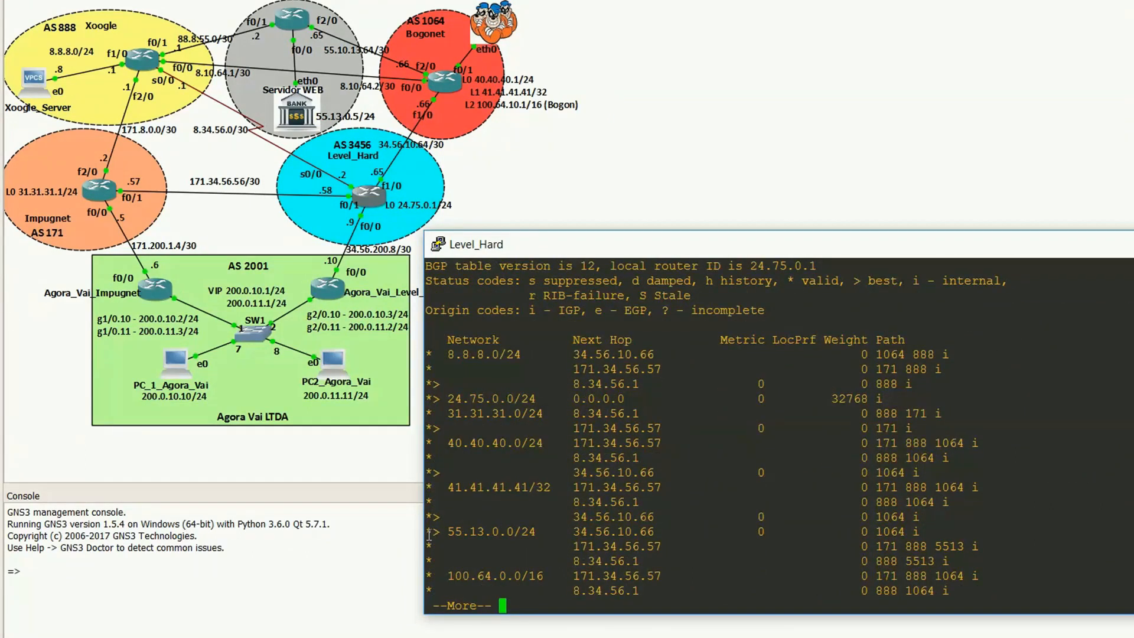
Step: Highlight the 55.13.0.0/24 routes in Level_Hard's BGP table and page through the remaining entries
{"action": "left_click_drag", "start_coordinate": [429, 535], "coordinate": [970, 560]}
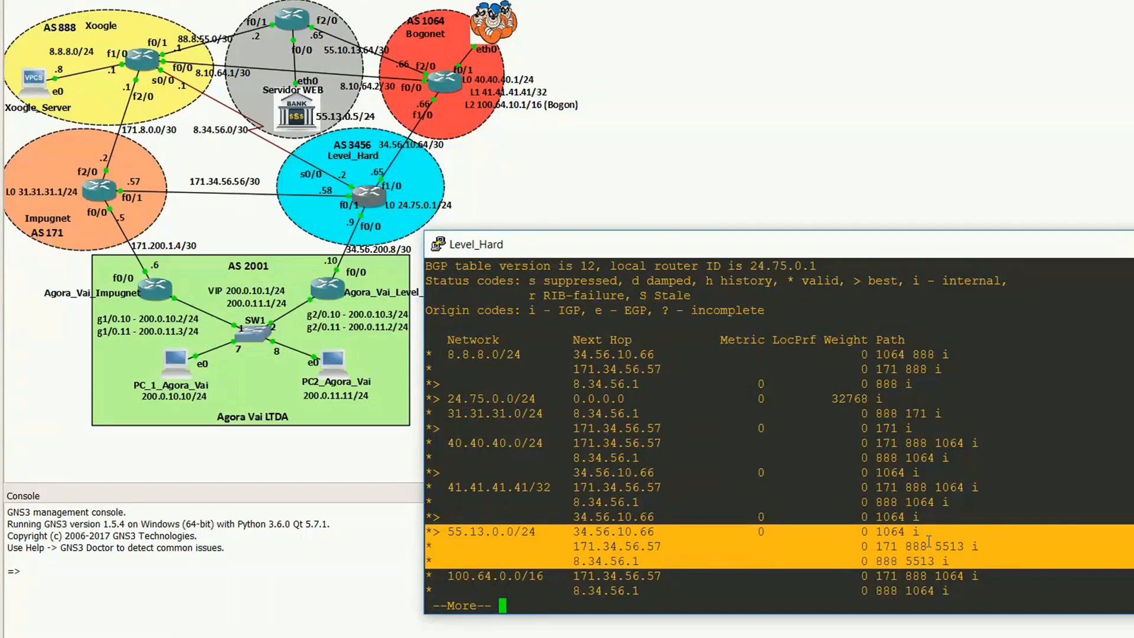
{"action": "key", "text": "space"}
{"action": "key", "text": "Return"}
{"action": "key", "text": "Return"}
{"action": "key", "text": "Return"}
{"action": "key", "text": "Return"}
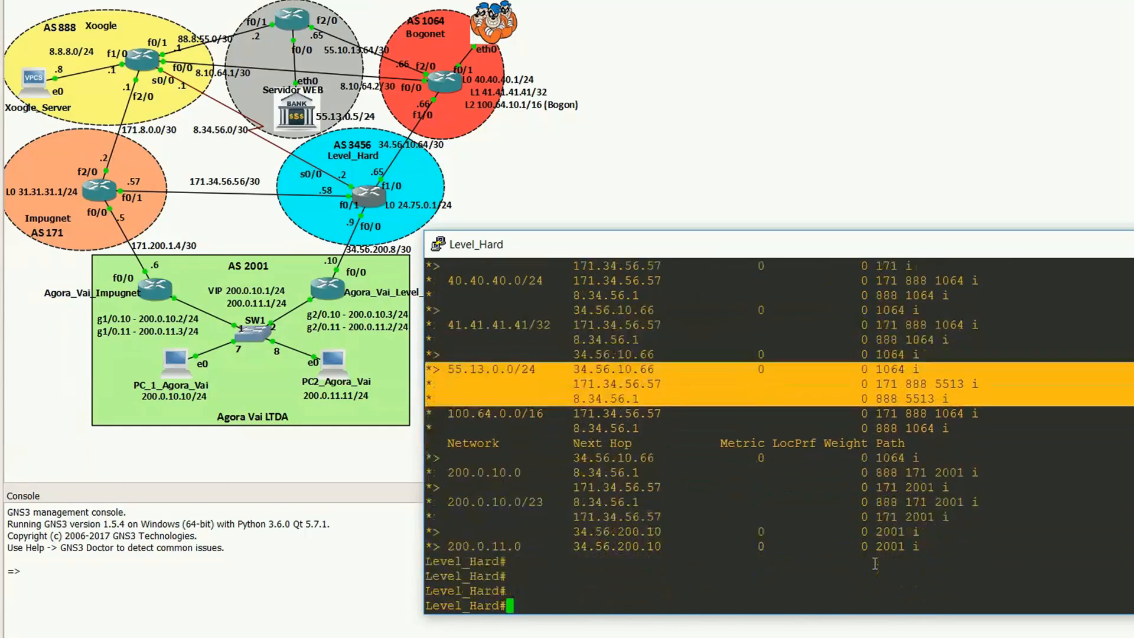
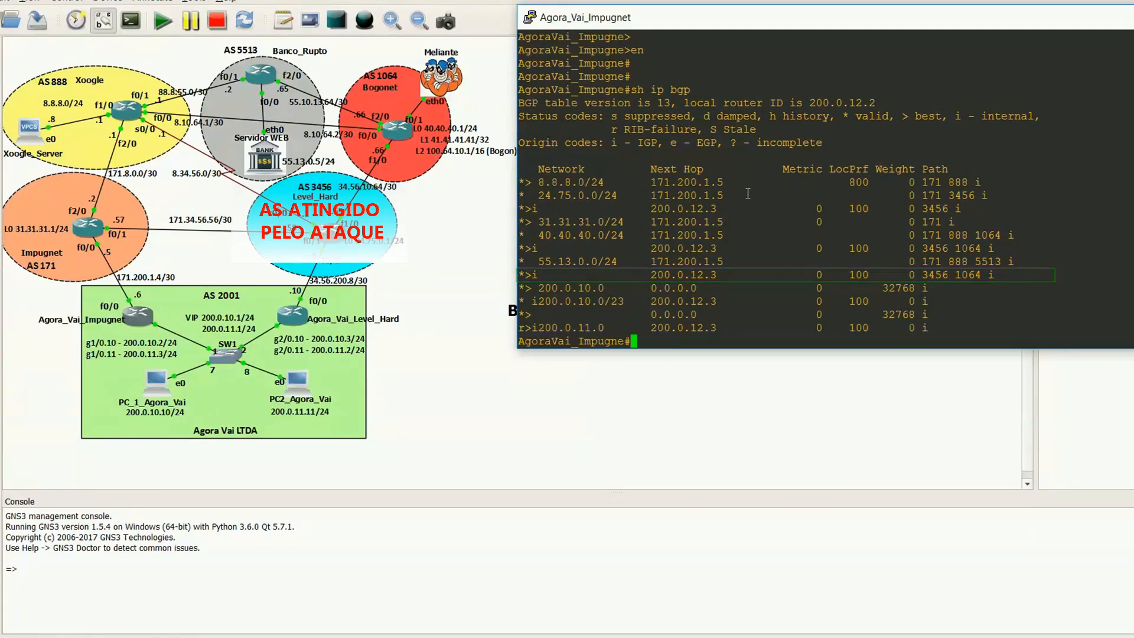
Step: Display the detailed BGP entry for the bank's prefix on AgoraVai_Impugne with "sh ip bgp 55.13.0.0"
{"action": "type", "text": "sh ip bgp "}
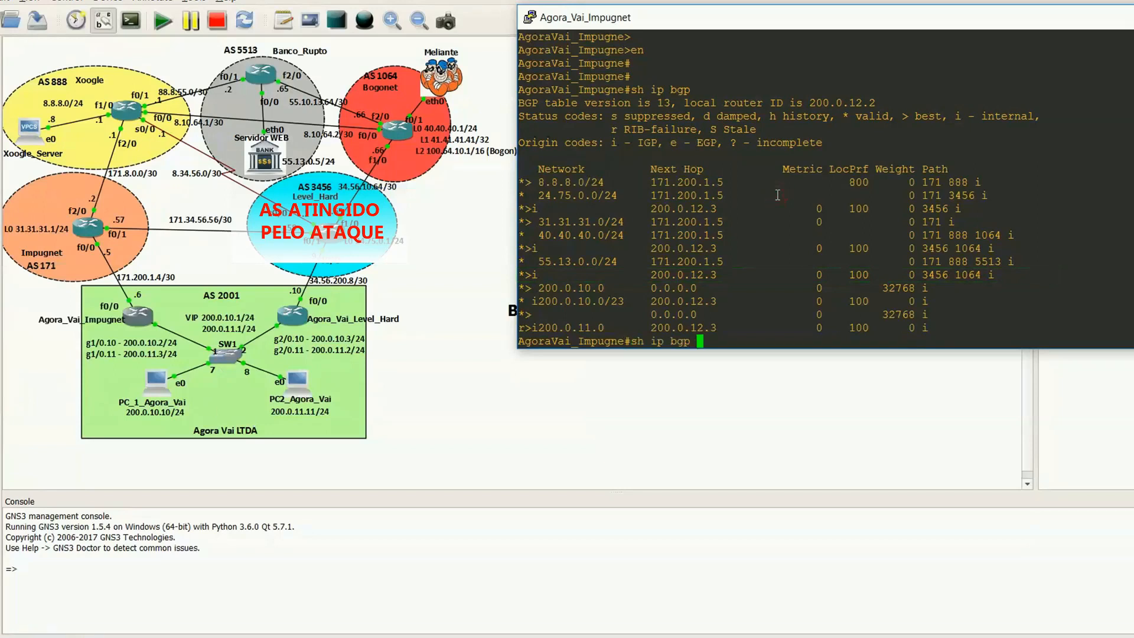
{"action": "type", "text": "55.13.0.0"}
{"action": "key", "text": "Return"}
{"action": "key", "text": "Return"}
{"action": "key", "text": "Return"}
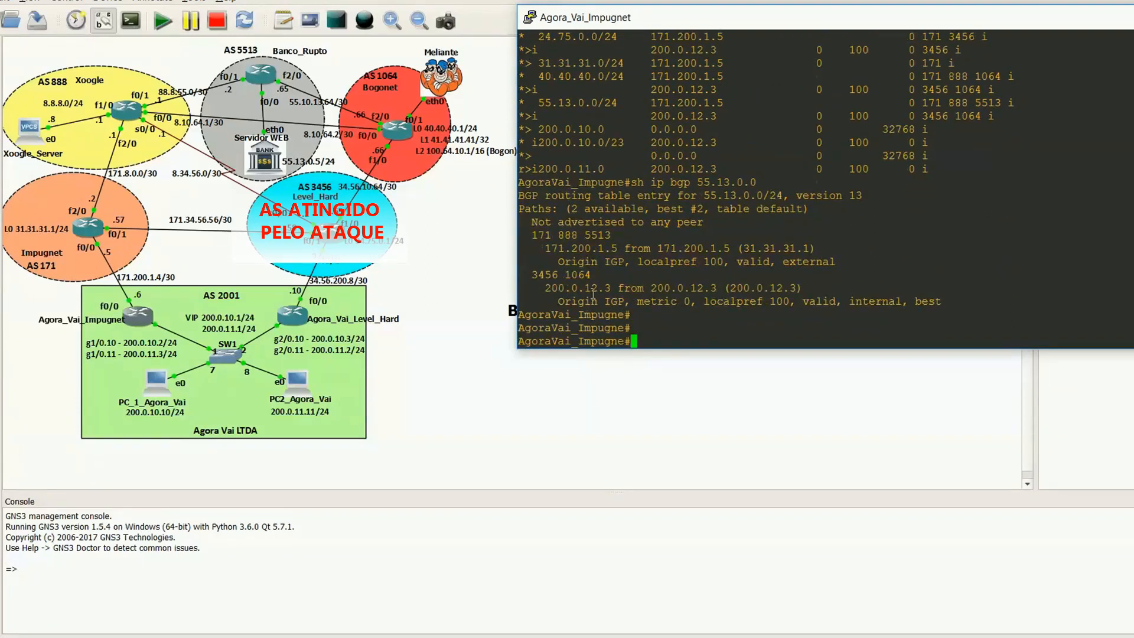
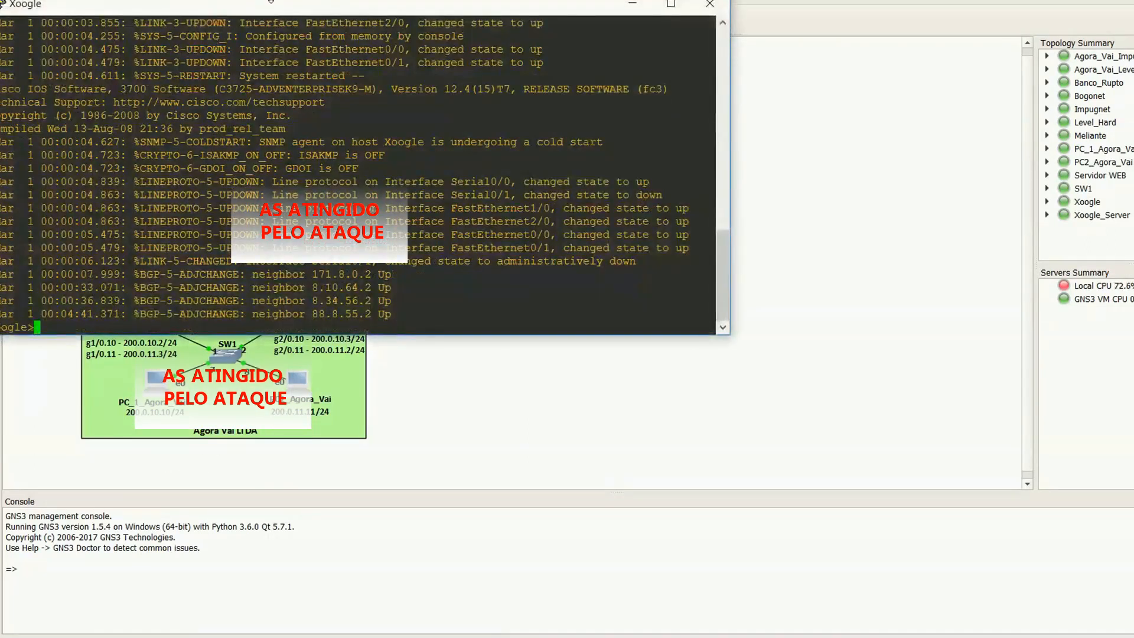
Step: Move the Xoogle console clear of the topology diagram and enter privileged mode with "en"
{"action": "left_click_drag", "start_coordinate": [274, 12], "coordinate": [707, 282]}
{"action": "type", "text": "en"}
{"action": "key", "text": "Return"}
{"action": "key", "text": "Return"}
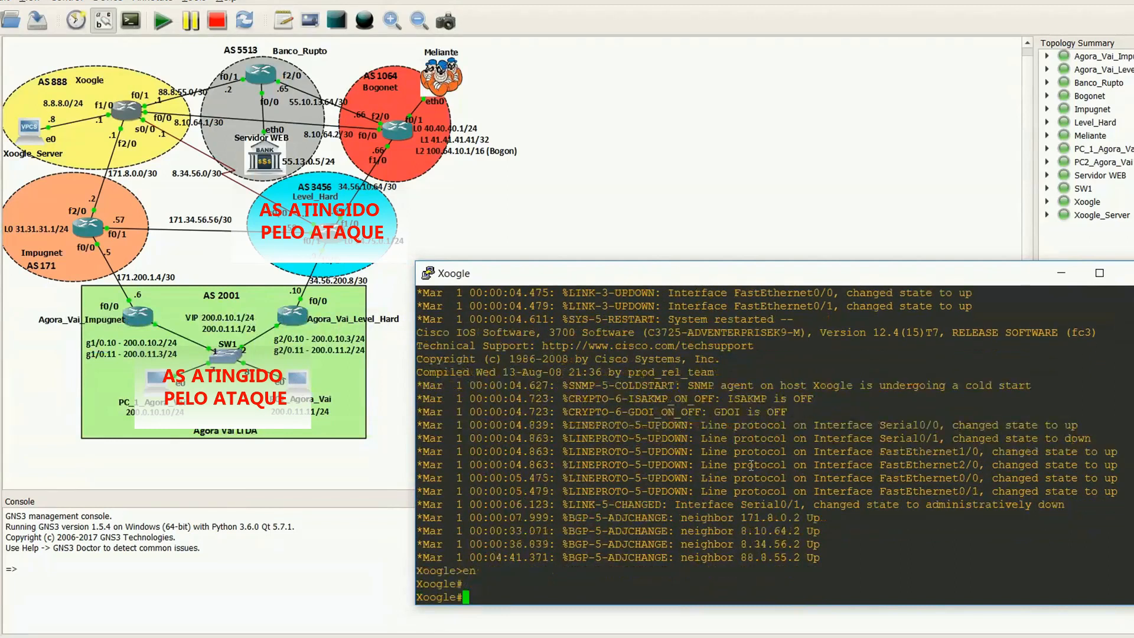
{"action": "key", "text": "Return"}
{"action": "key", "text": "Return"}
Step: Display Xoogle's full BGP table with "sh ip bgp", paging through to the end of the output
{"action": "type", "text": "sh ip bg"}
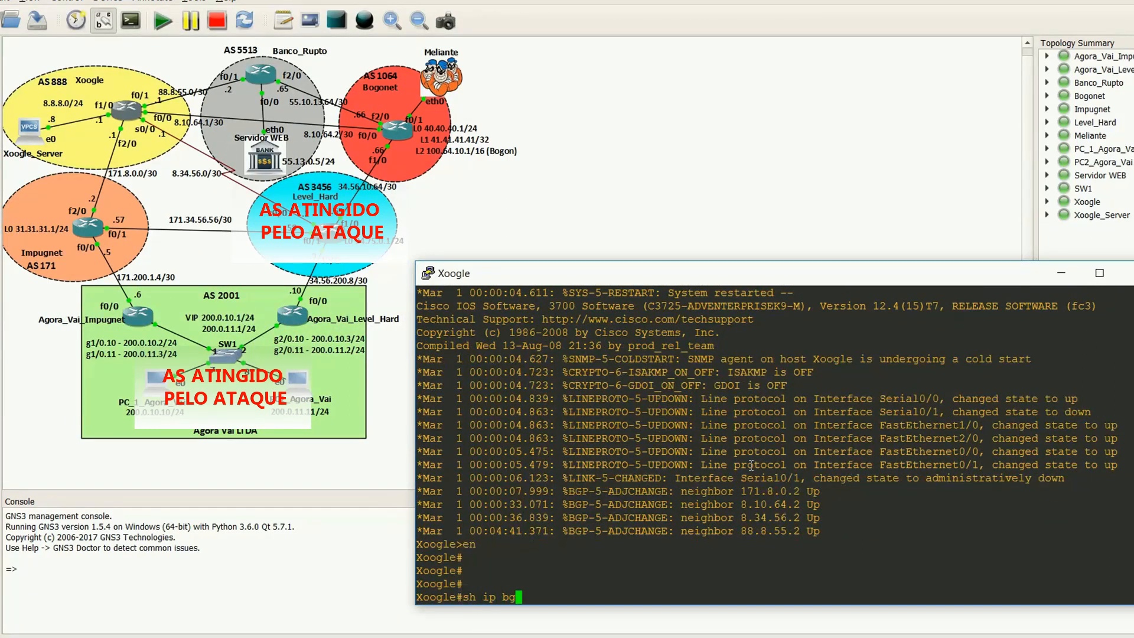
{"action": "type", "text": "p"}
{"action": "key", "text": "Return"}
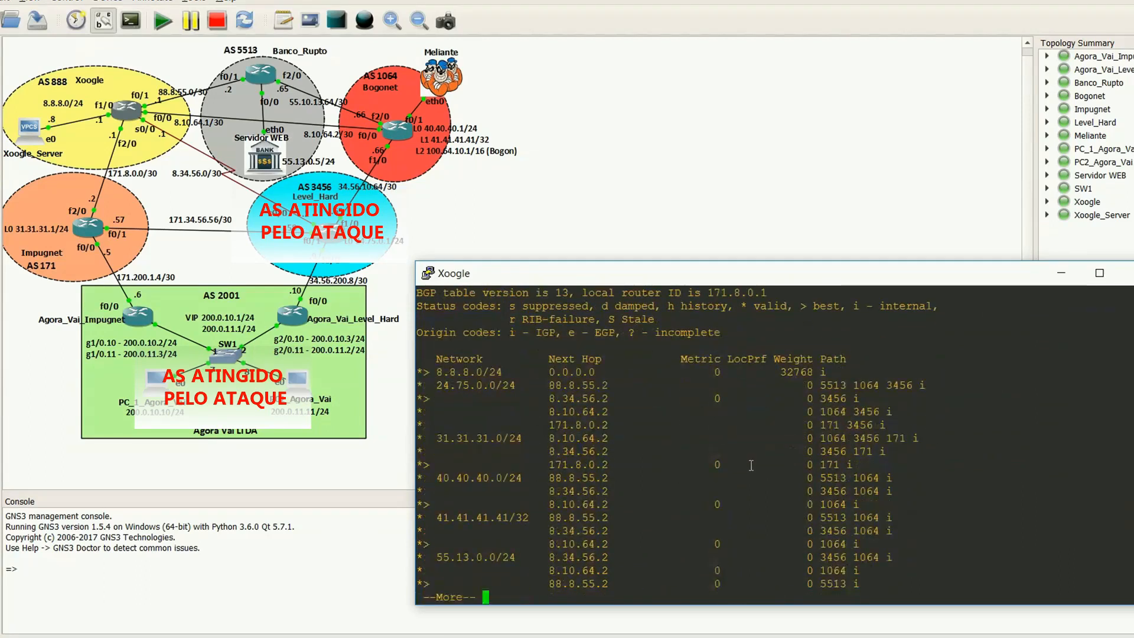
{"action": "key", "text": "space"}
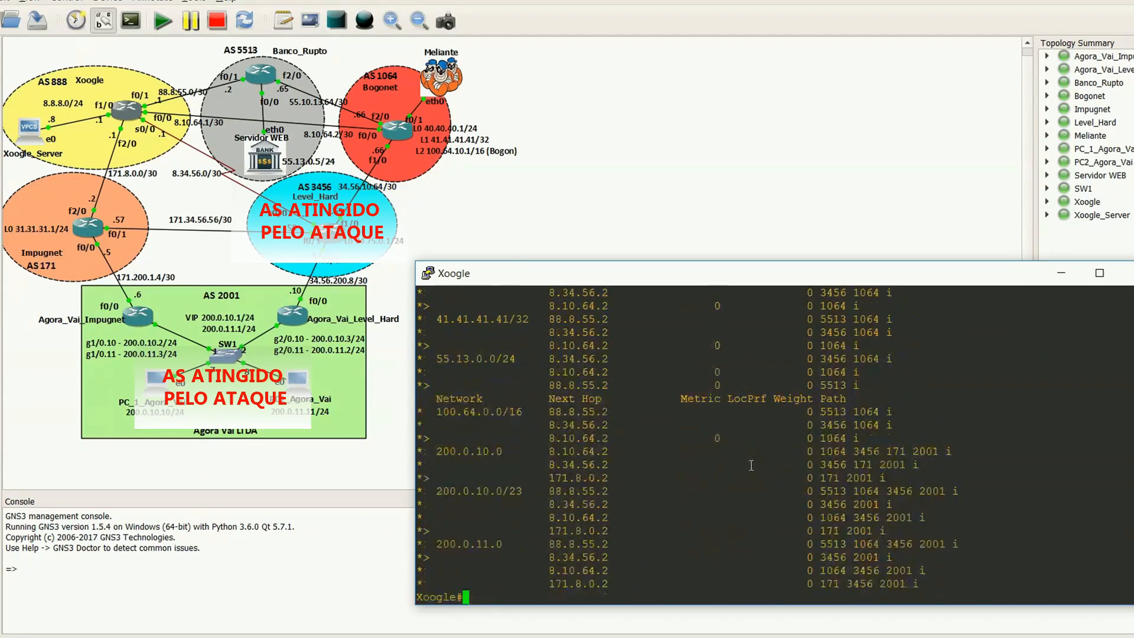
Step: Highlight the 55.13.0.0/24 routes with next hops 8.10.64.2 and 88.8.55.2 to compare their AS paths, and minimize the Xoogle console
{"action": "left_click_drag", "start_coordinate": [422, 376], "coordinate": [872, 385]}
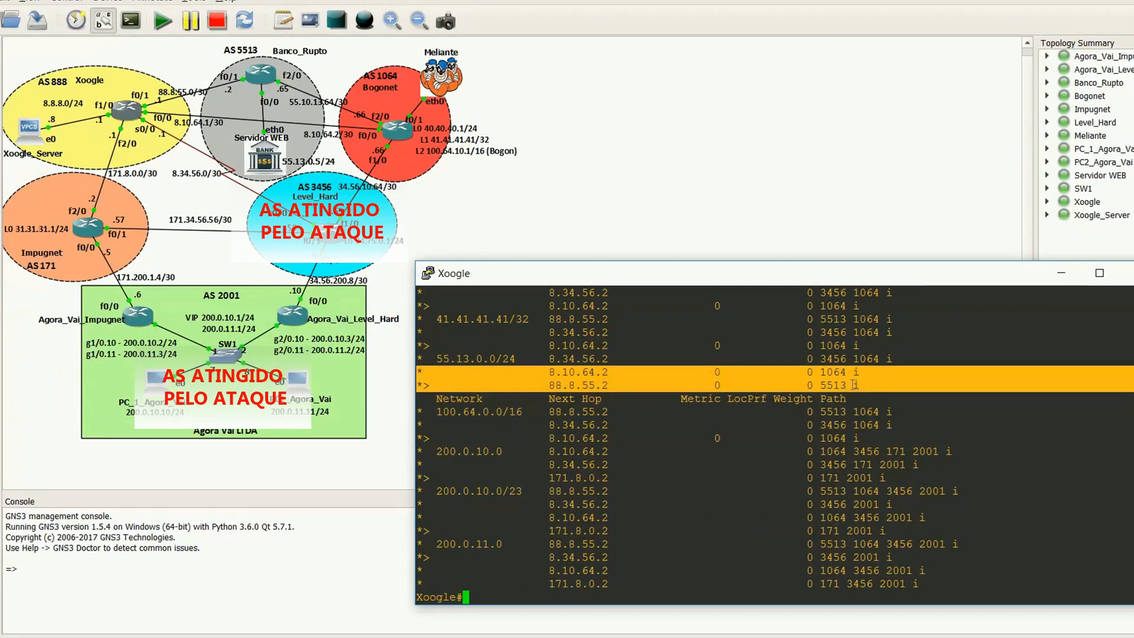
{"action": "left_click", "coordinate": [573, 376]}
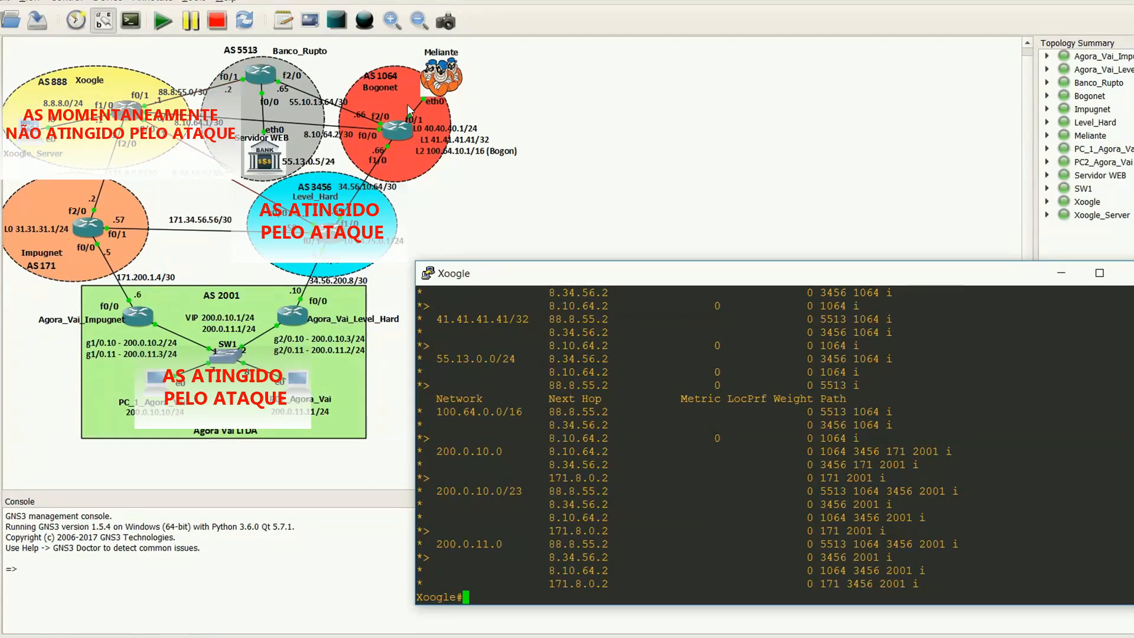
{"action": "left_click", "coordinate": [1061, 273]}
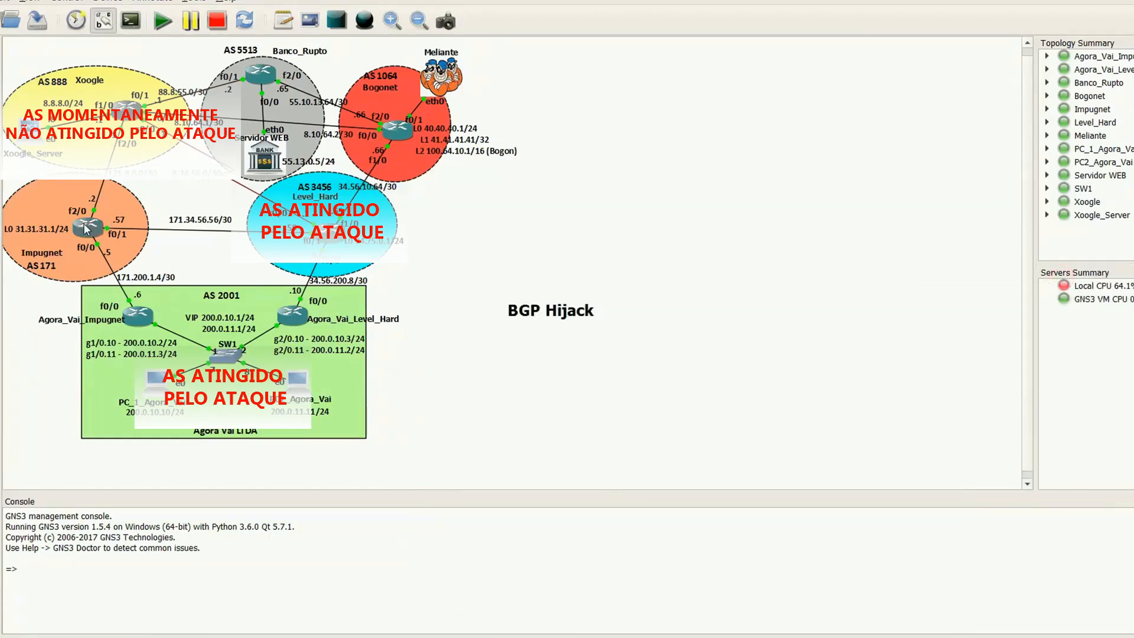
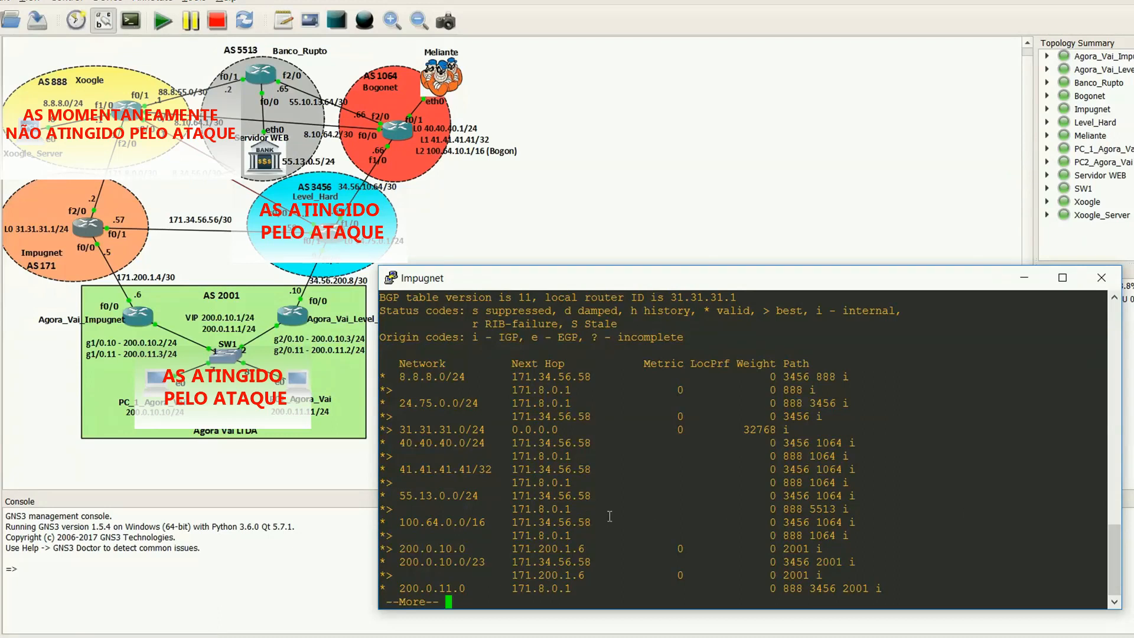
Step: Highlight the 55.13.0.0/24 route with next hop 171.8.0.1 in Impugnet's BGP table
{"action": "left_click_drag", "start_coordinate": [455, 508], "coordinate": [846, 508]}
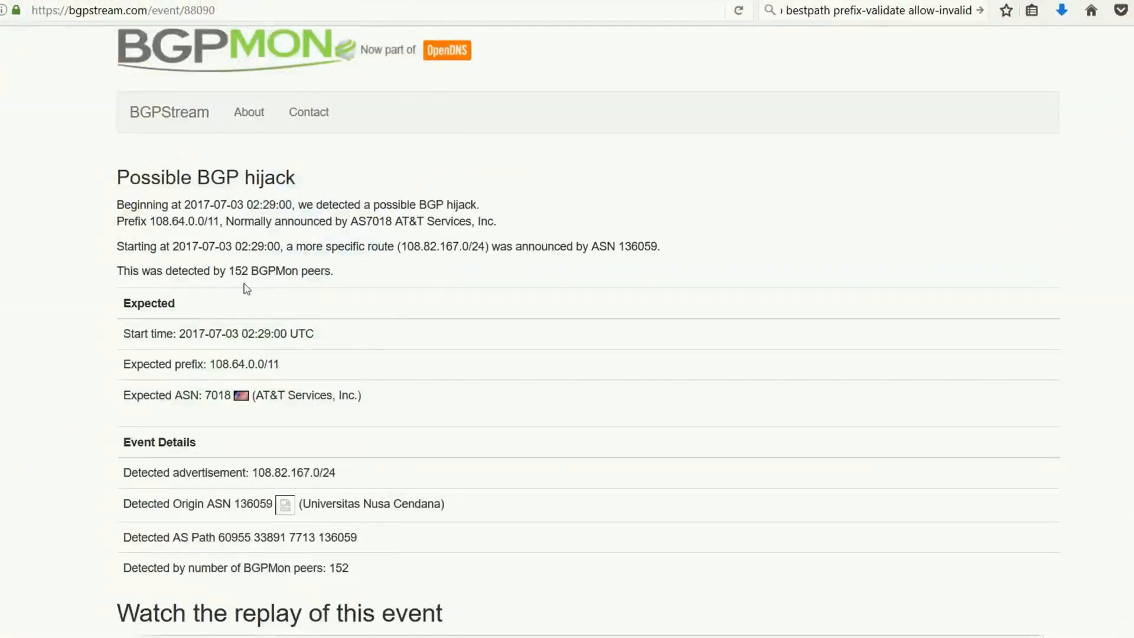
Step: Open the BGPMON article "Securing BGP routing with RPKI and ROA's" and look over its ROA example and router validation sections
{"action": "left_click", "coordinate": [113, 2]}
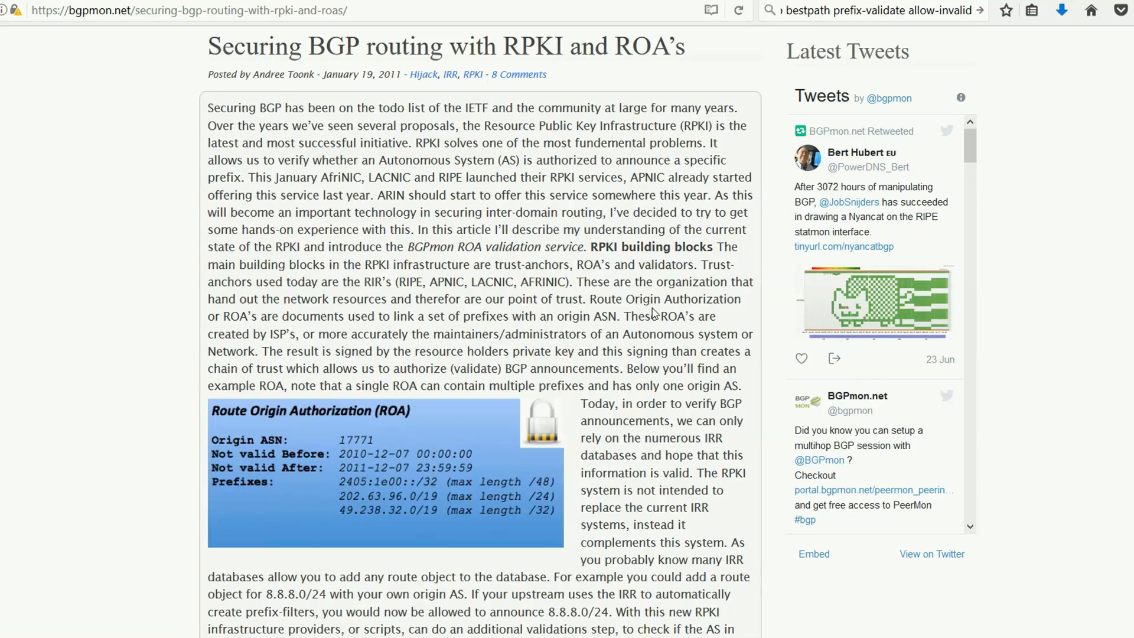
{"action": "scroll", "coordinate": [481, 330], "scroll_direction": "down", "scroll_amount": 12}
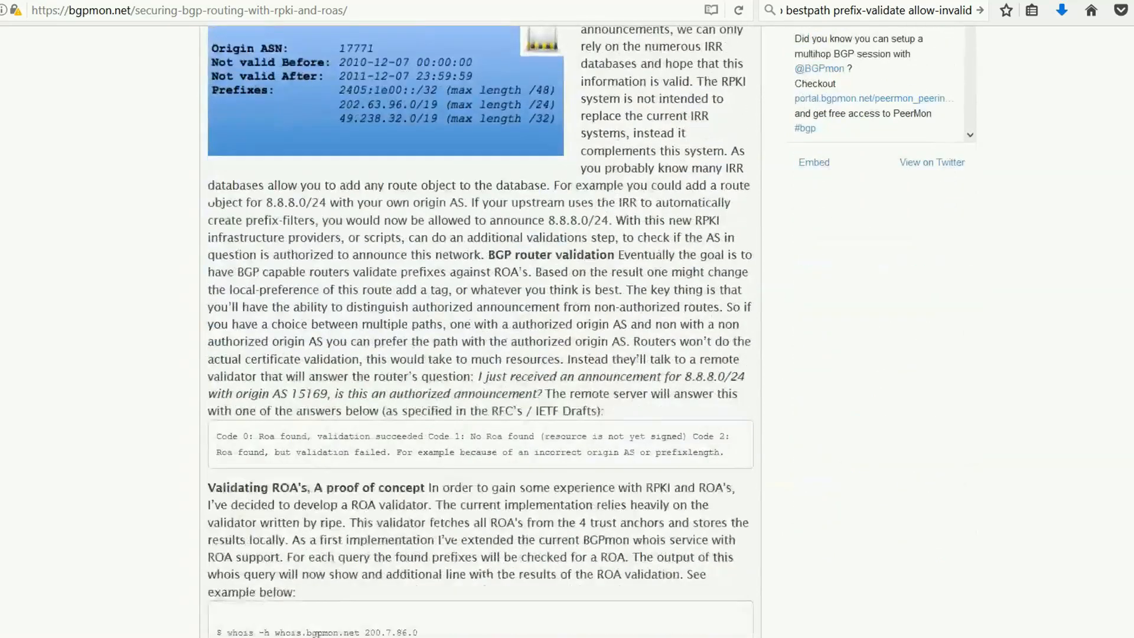
{"action": "scroll", "coordinate": [480, 331], "scroll_direction": "up", "scroll_amount": 15}
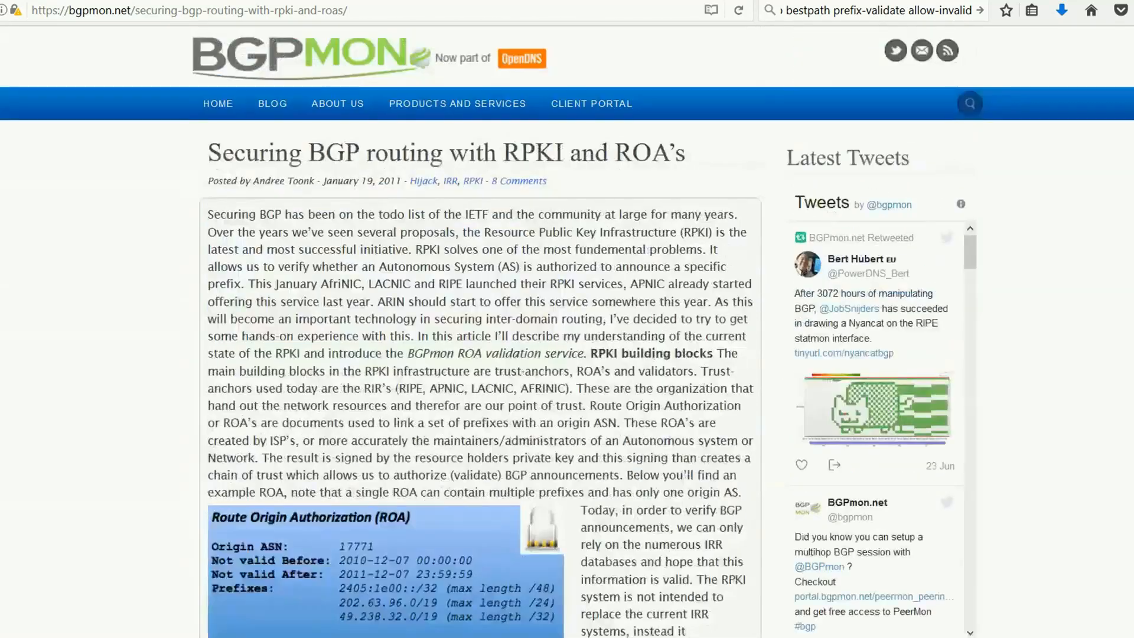
{"action": "scroll", "coordinate": [446, 498], "scroll_direction": "down", "scroll_amount": 1}
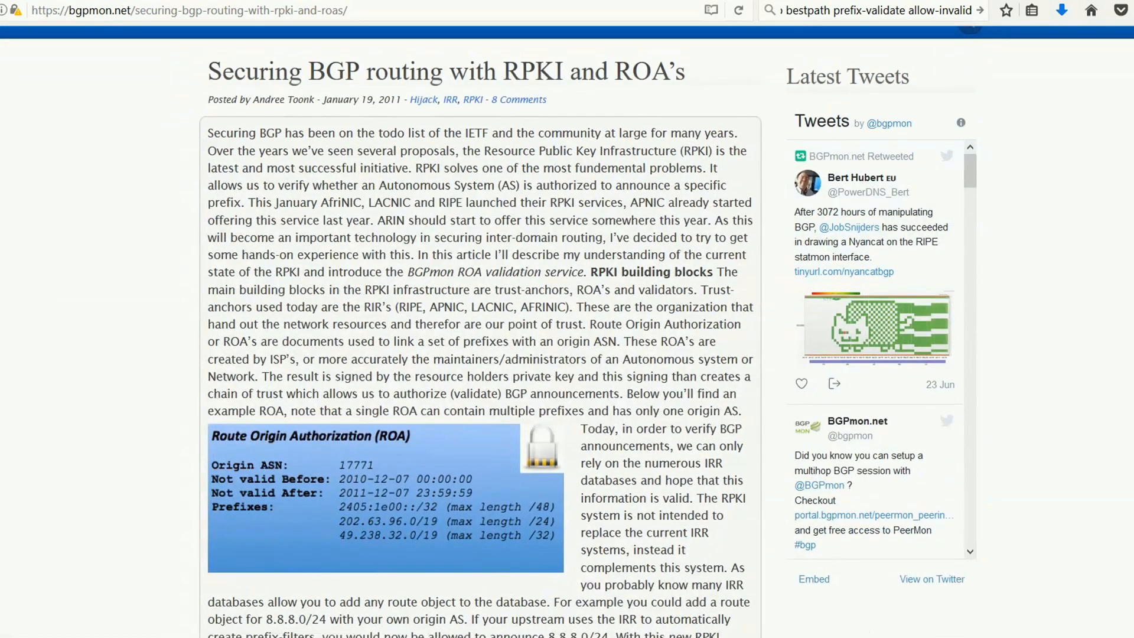
Step: Switch to the Cisco BGP—Origin AS Validation PDF and review its configuration examples, from prefix validation through the RPKI state route map
{"action": "left_click", "coordinate": [838, 636]}
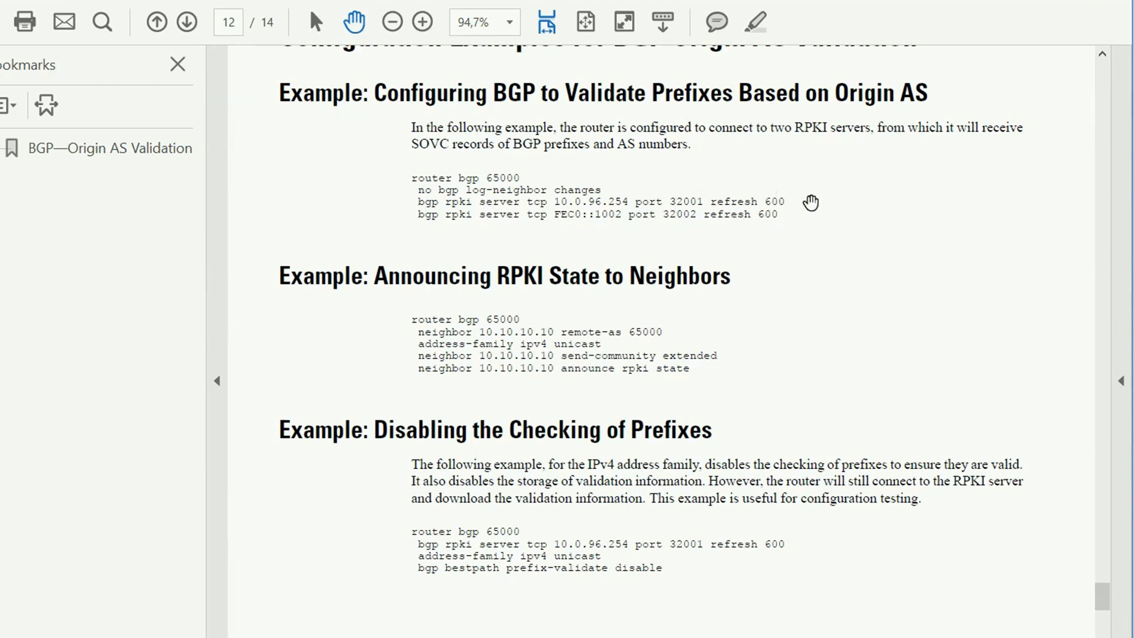
{"action": "left_click_drag", "start_coordinate": [1104, 605], "coordinate": [1105, 618]}
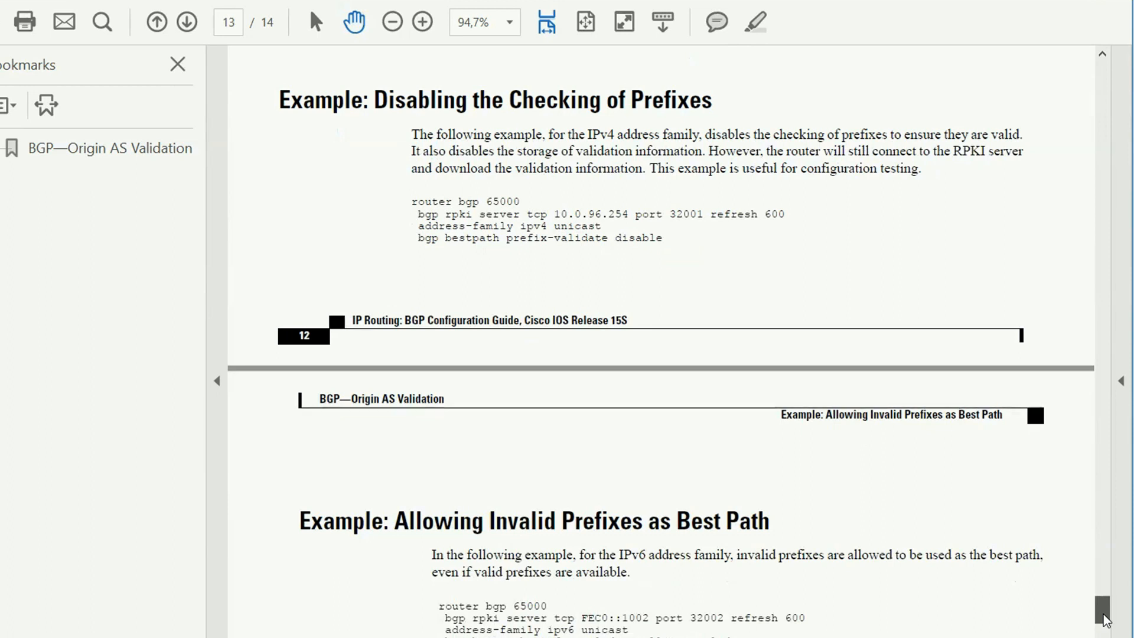
{"action": "left_click_drag", "start_coordinate": [1105, 620], "coordinate": [1108, 629]}
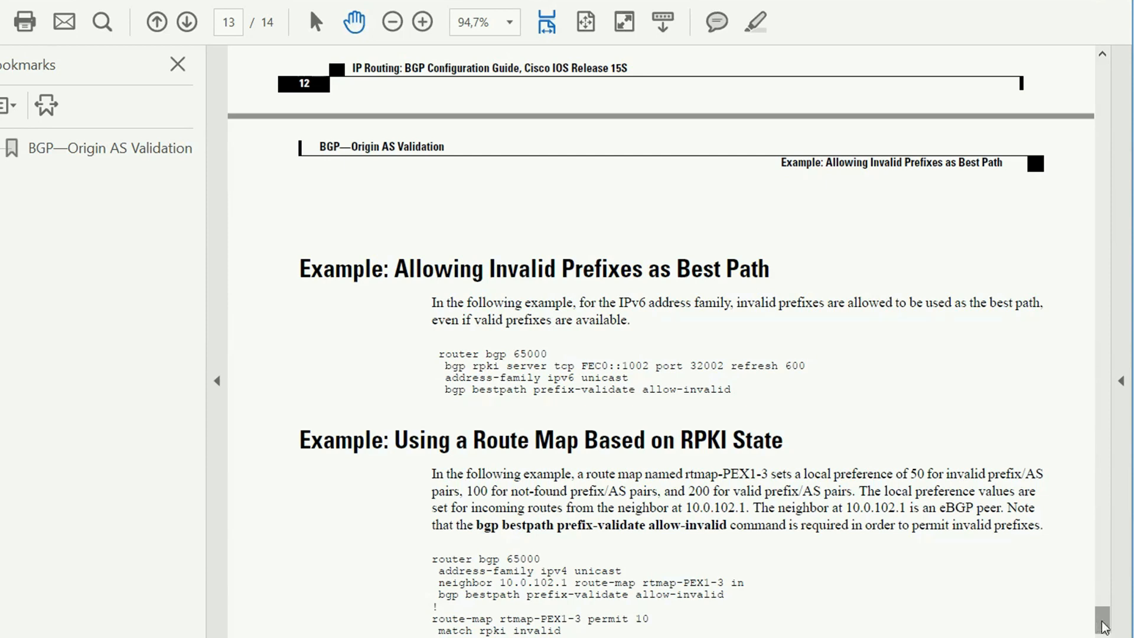
{"action": "scroll", "coordinate": [1103, 626], "scroll_direction": "down", "scroll_amount": 5}
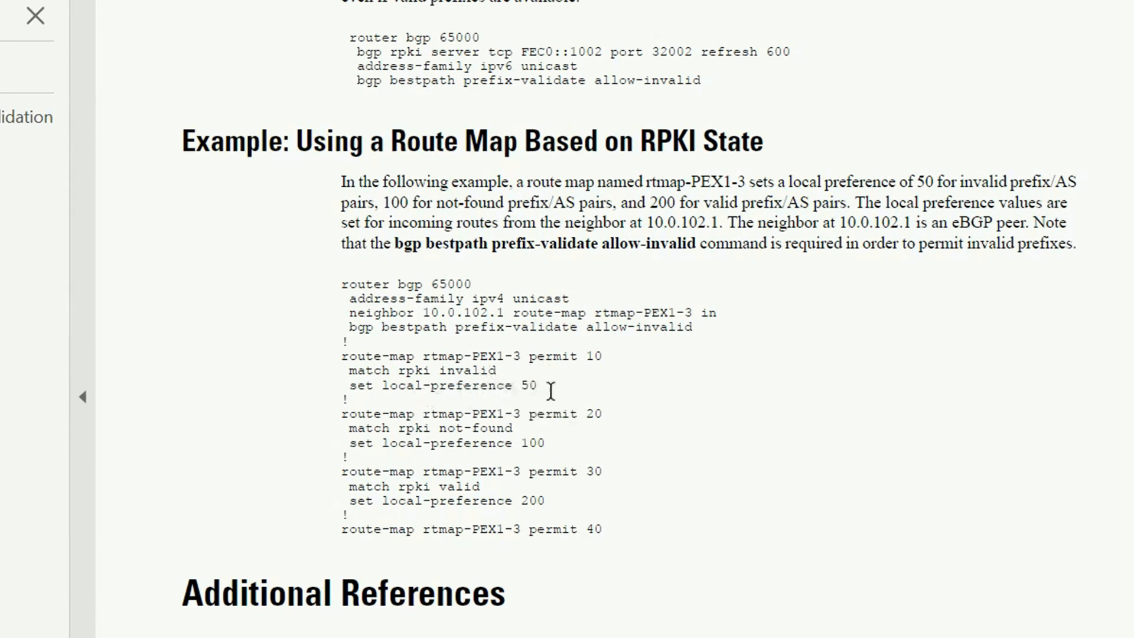
{"action": "scroll", "coordinate": [1026, 540], "scroll_direction": "up", "scroll_amount": 20}
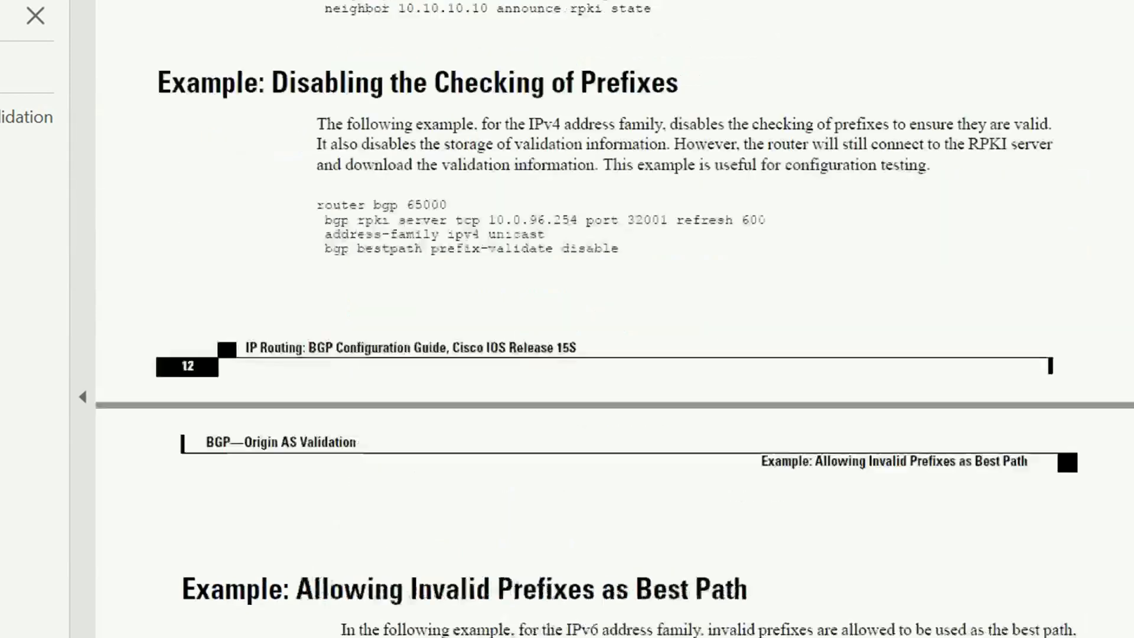
{"action": "scroll", "coordinate": [1063, 408], "scroll_direction": "down", "scroll_amount": 15}
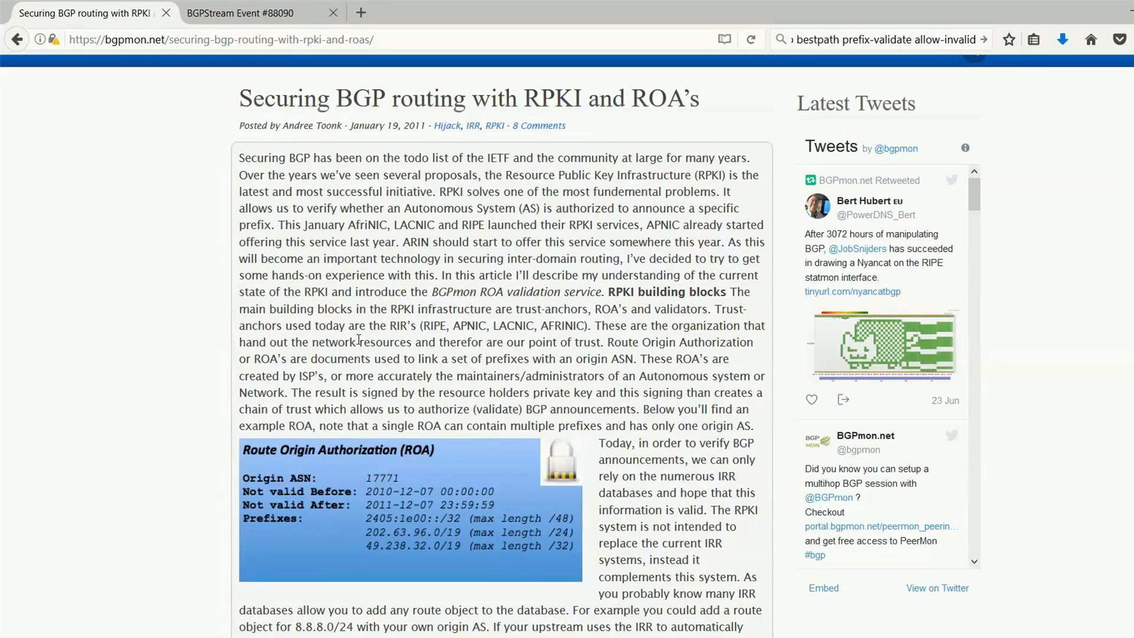
Step: Revisit the BGPStream event #88090 page in the browser, then return to the GNS3 lab with the PC2_Agora_Vai viewer in front
{"action": "left_click", "coordinate": [248, 12]}
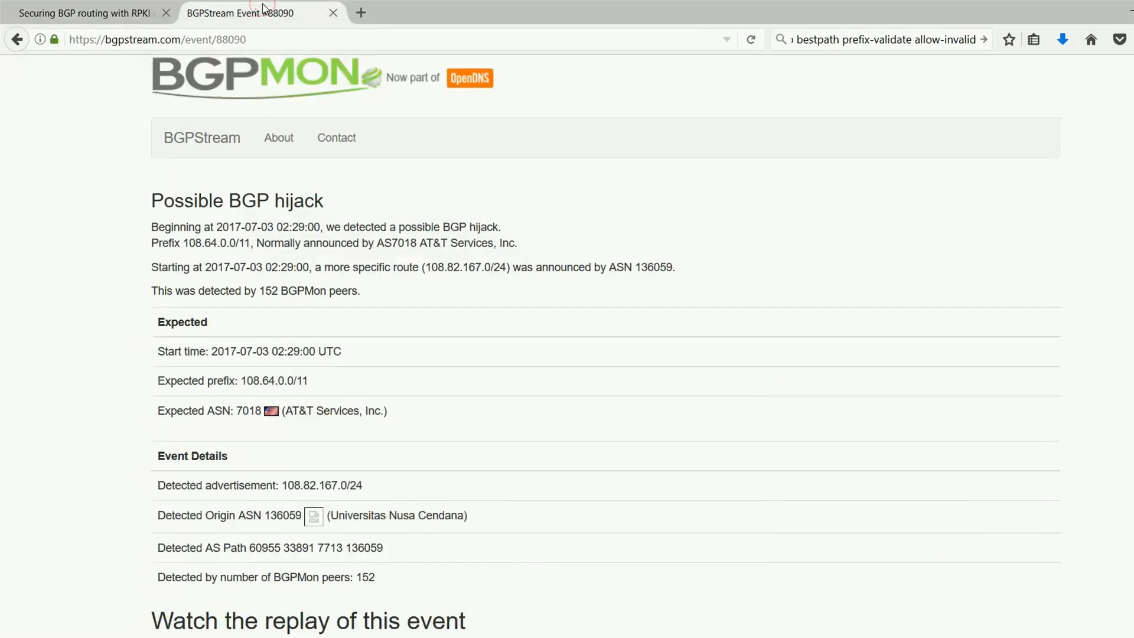
{"action": "left_click", "coordinate": [1127, 7]}
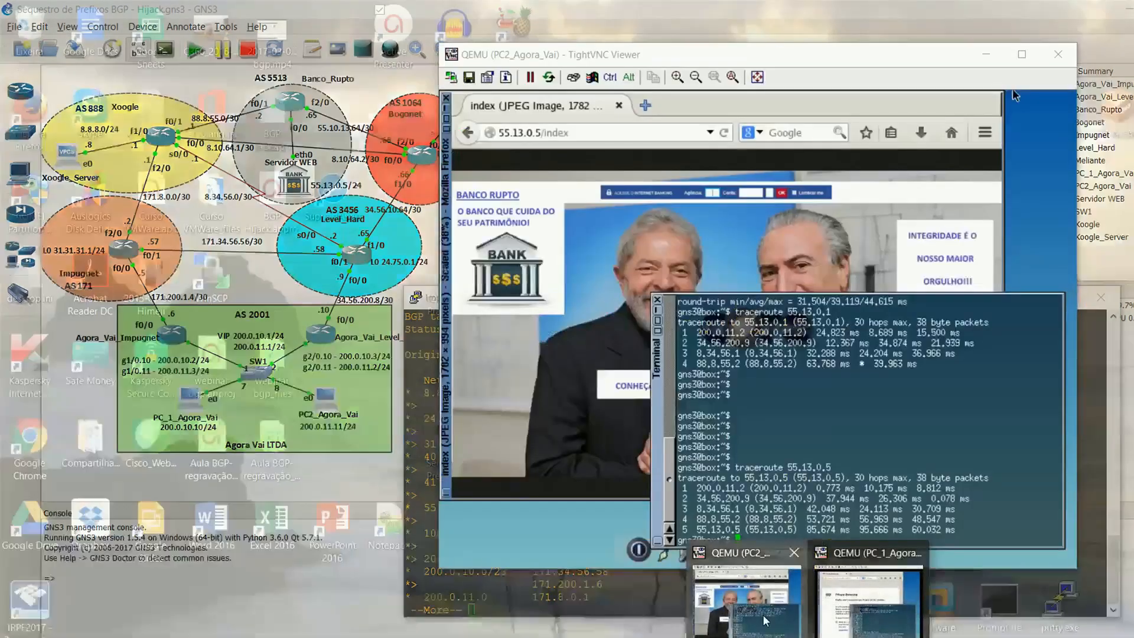
{"action": "left_click", "coordinate": [765, 620]}
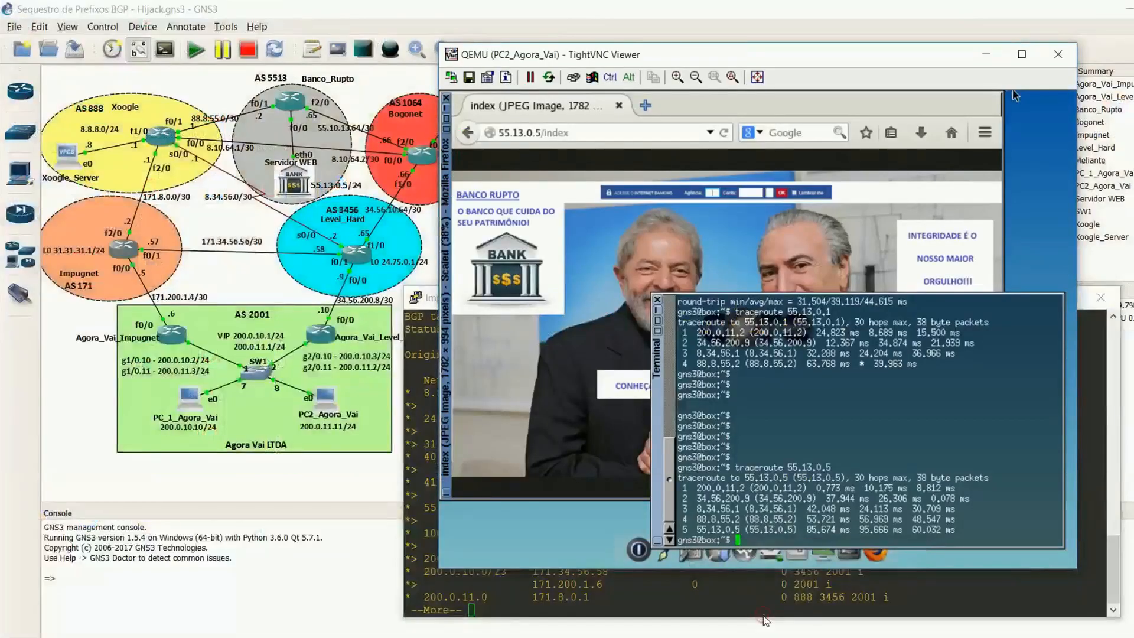
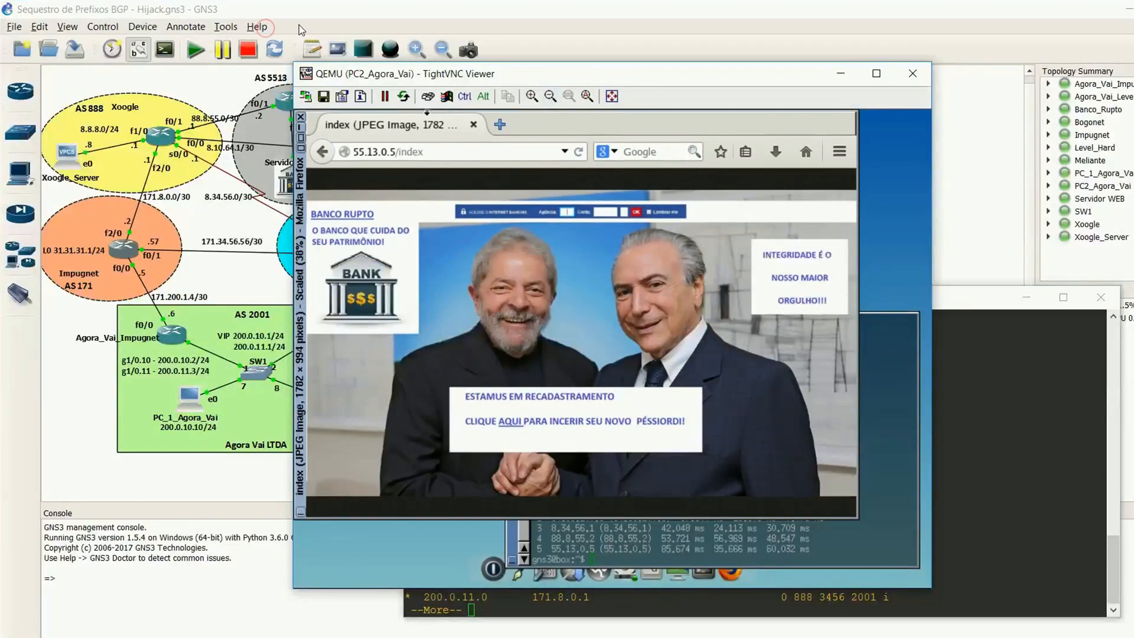
Step: Minimize the PC2_Agora_Vai viewer, page to the end of Impugnet's BGP table, and minimize its console to reveal the whole topology
{"action": "left_click", "coordinate": [840, 74]}
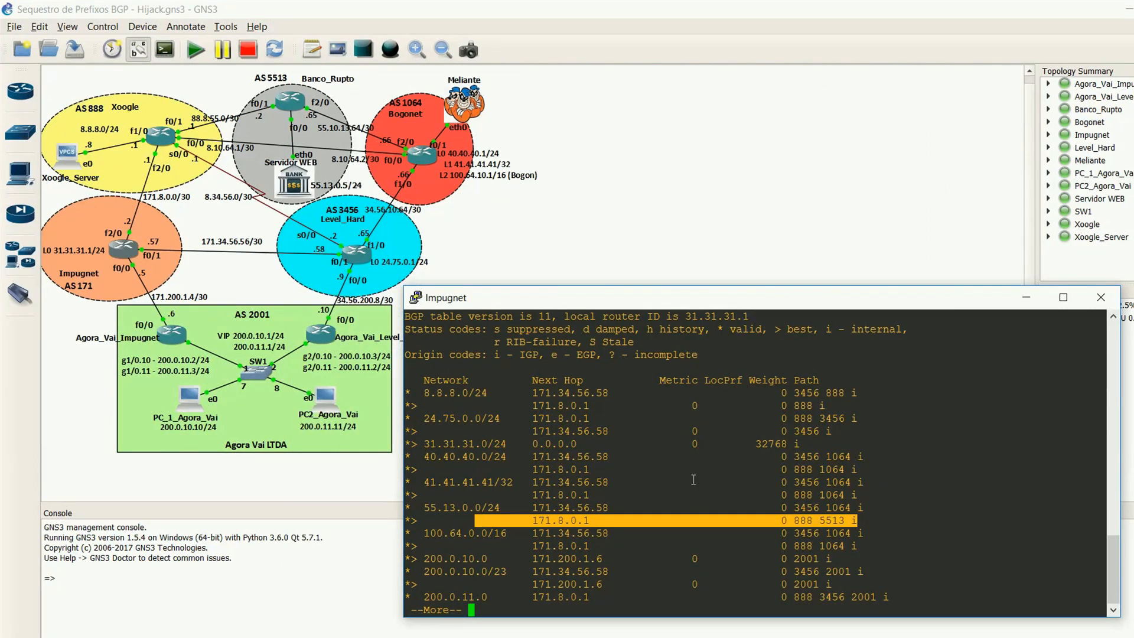
{"action": "key", "text": "space"}
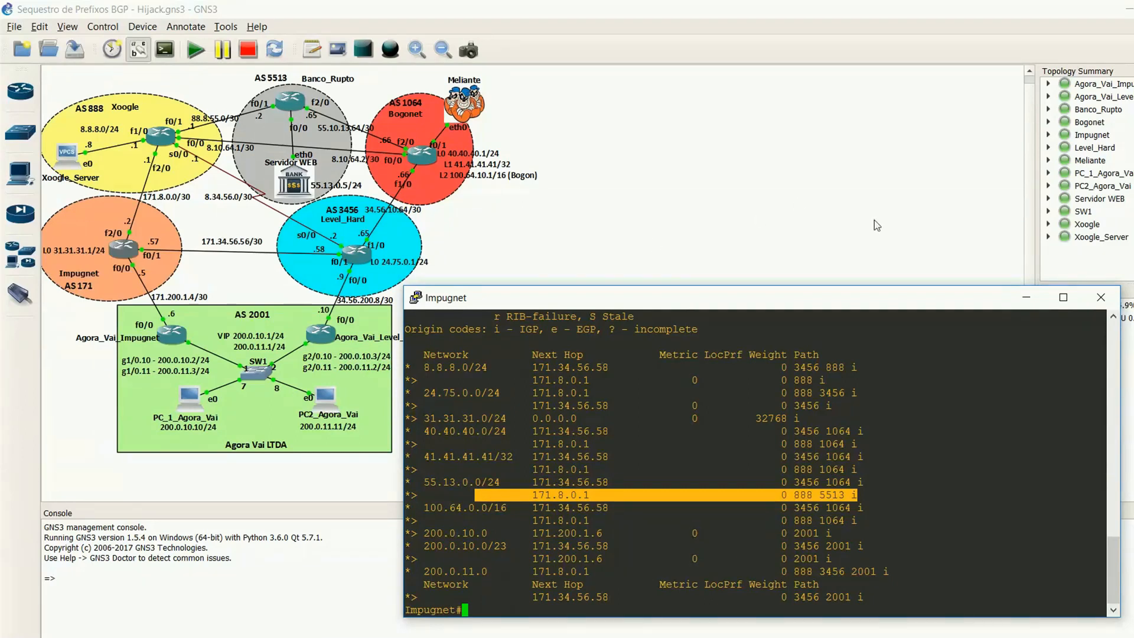
{"action": "left_click", "coordinate": [1033, 307]}
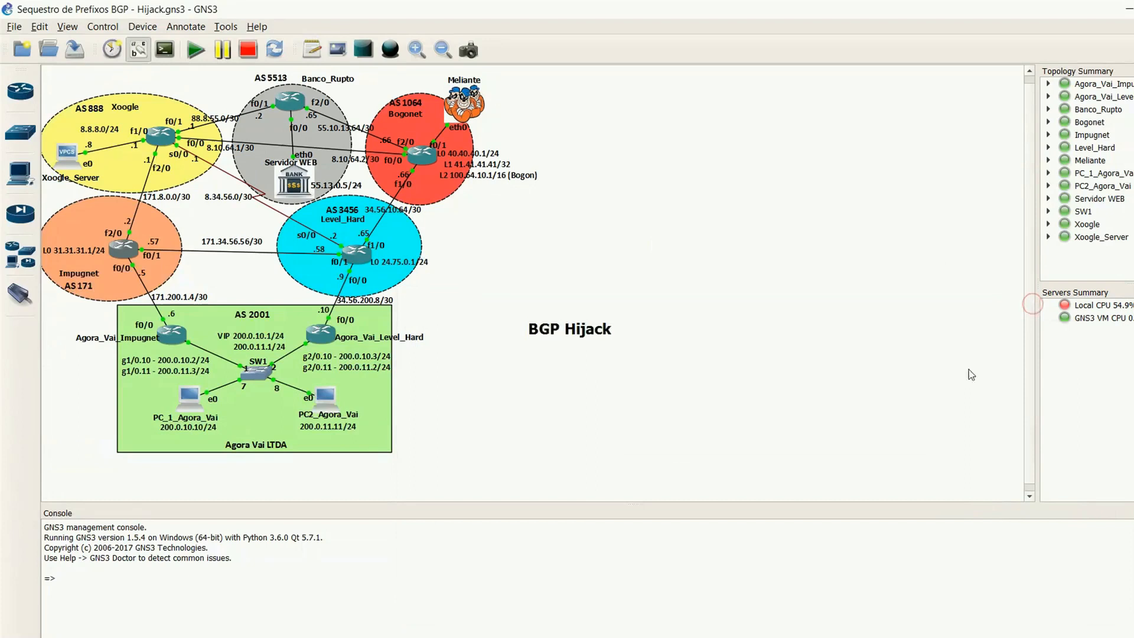
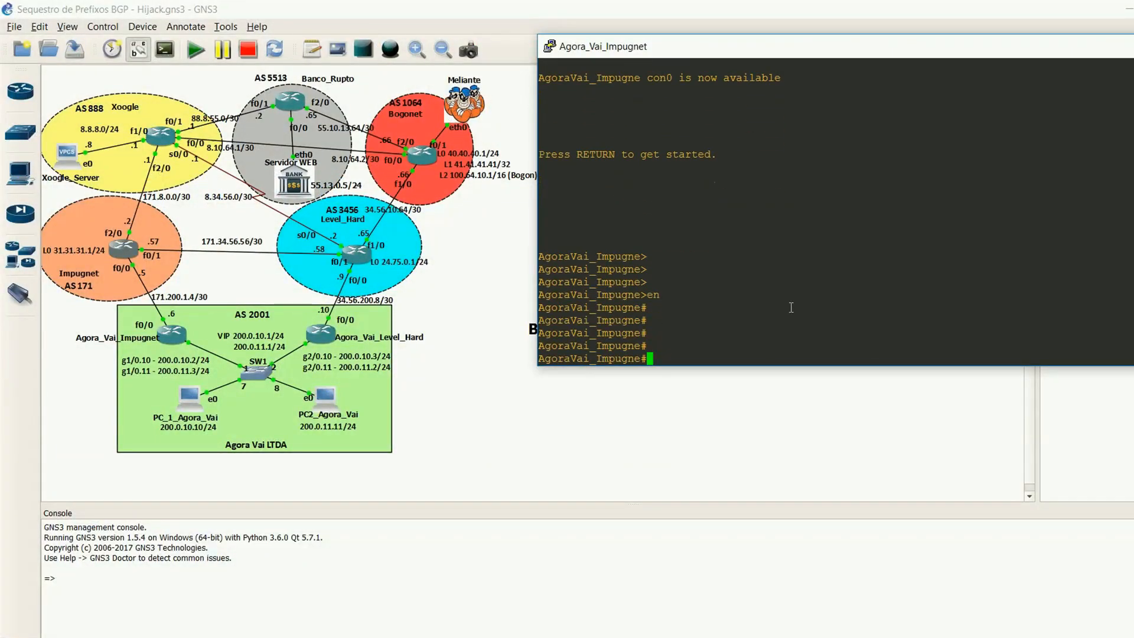
Step: Trace the route to 55.13.0.5 from the Agora_Vai_Impugnet router and abort the trace after several hops
{"action": "type", "text": "trcaer"}
{"action": "key", "text": "Return"}
{"action": "key", "text": "Up"}
{"action": "key", "text": "BackSpace"}
{"action": "key", "text": "BackSpace"}
{"action": "key", "text": "BackSpace"}
{"action": "key", "text": "BackSpace"}
{"action": "type", "text": "aceroute "}
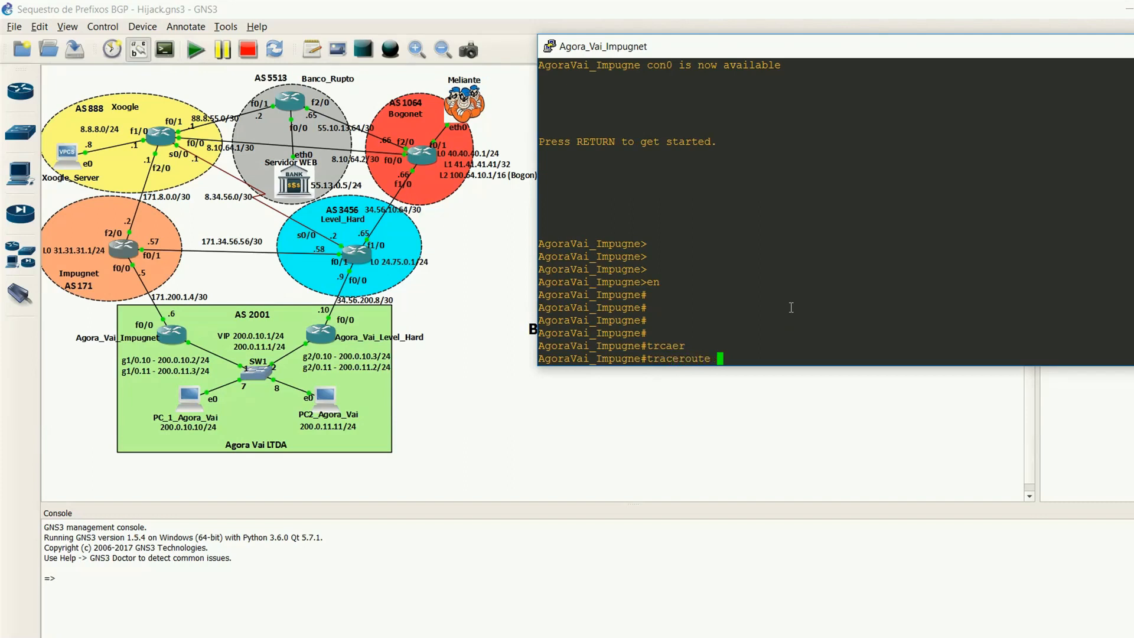
{"action": "type", "text": "55.13.0.5"}
{"action": "key", "text": "Return"}
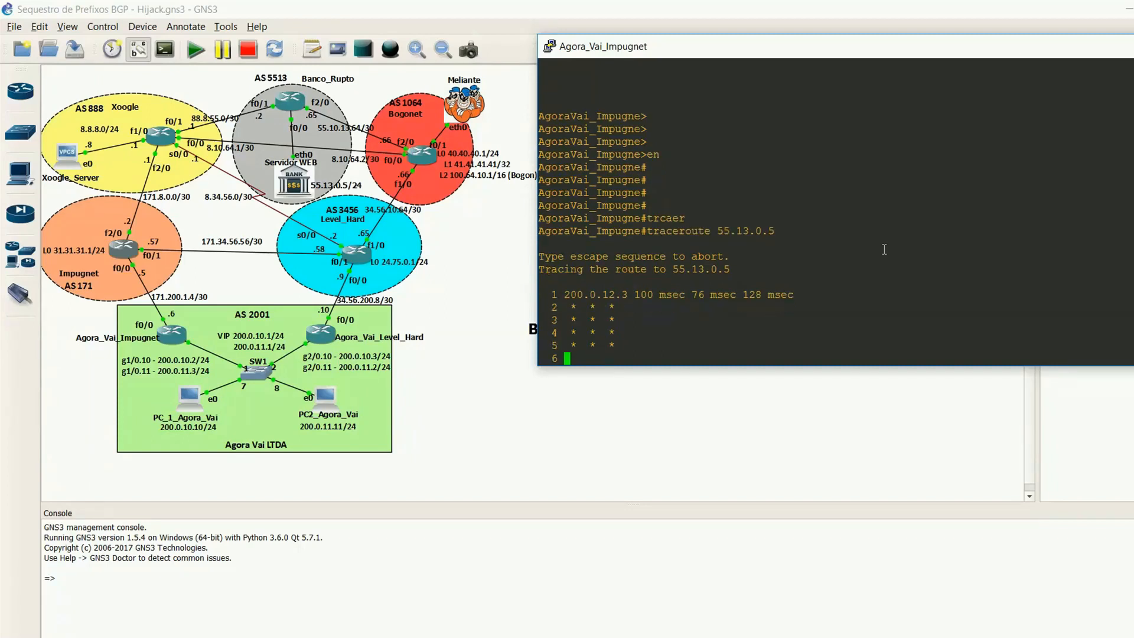
{"action": "key", "text": "ctrl+shift+6"}
Step: Display the BGP table of the Agora_Vai_Impugnet router with sh ip bgp
{"action": "key", "text": "Return"}
{"action": "key", "text": "Return"}
{"action": "key", "text": "Return"}
{"action": "key", "text": "Return"}
{"action": "type", "text": "sh ip bgp"}
{"action": "key", "text": "Return"}
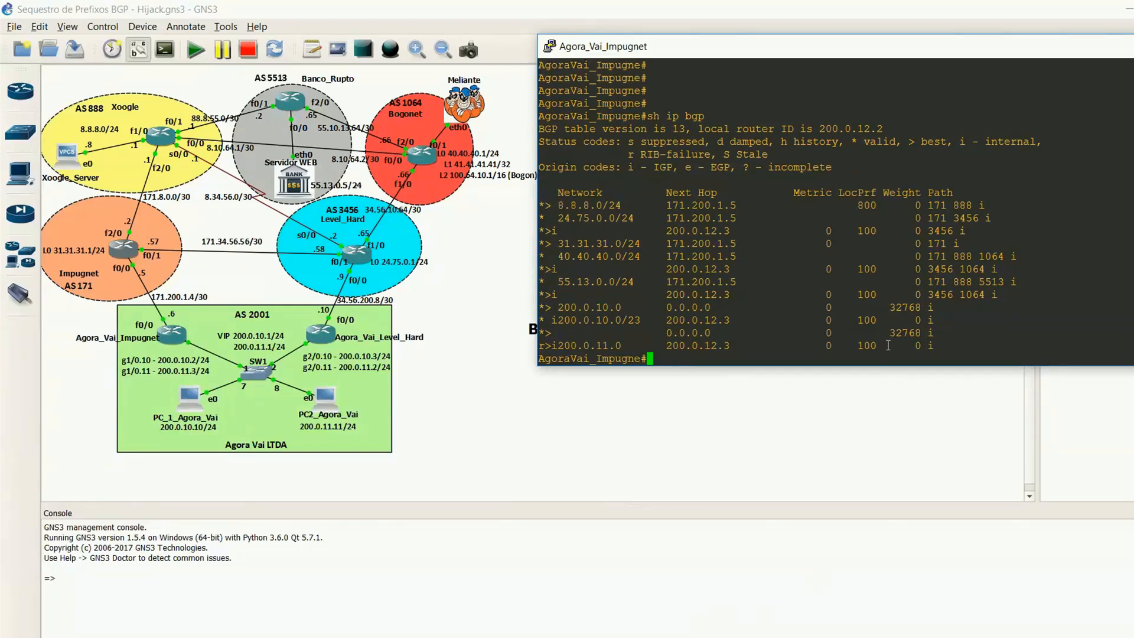
Step: Bring up the Agora_Vai_Level_Hard console, shift it slightly, and enter privileged mode on the router
{"action": "left_click", "coordinate": [770, 637]}
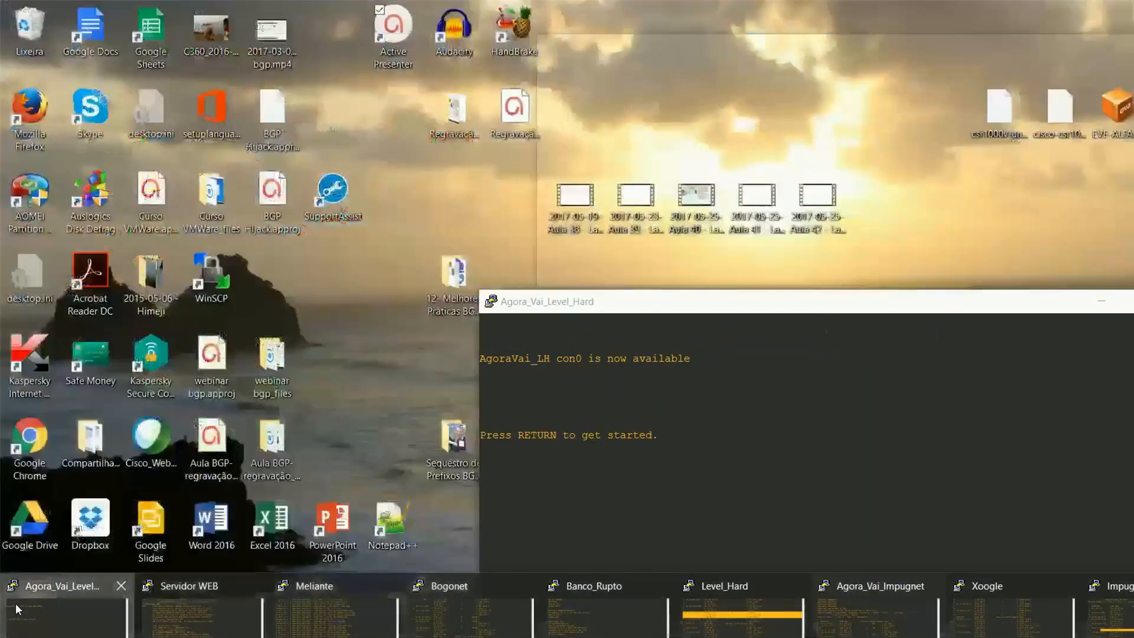
{"action": "left_click", "coordinate": [66, 617]}
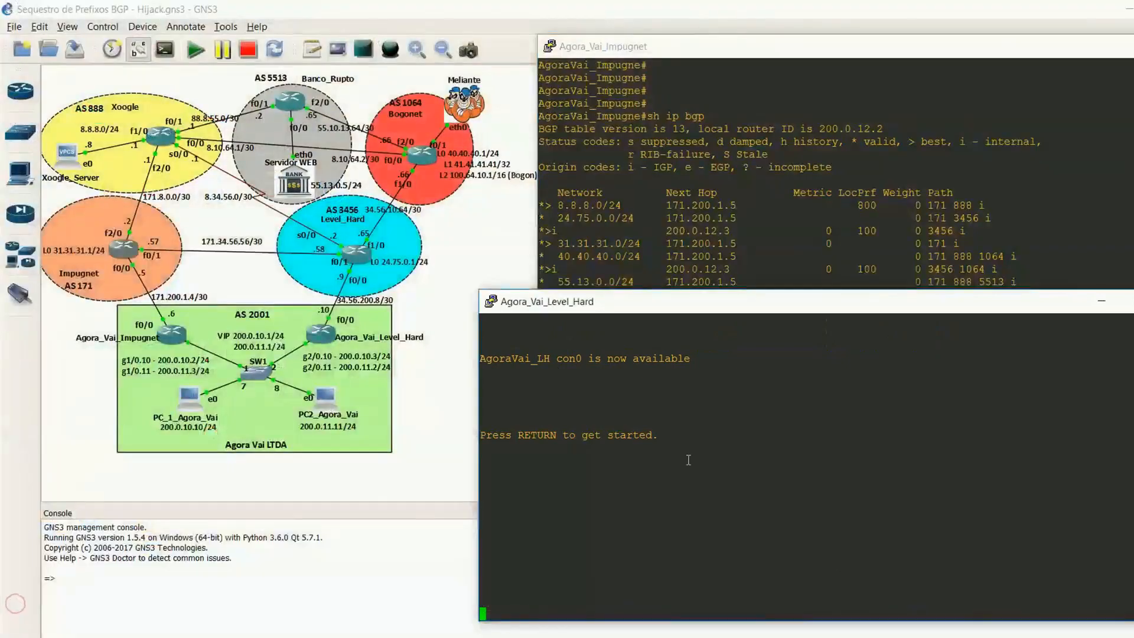
{"action": "left_click_drag", "start_coordinate": [758, 312], "coordinate": [784, 337]}
{"action": "key", "text": "Return"}
{"action": "key", "text": "Return"}
{"action": "key", "text": "Return"}
{"action": "type", "text": "en"}
{"action": "key", "text": "Return"}
{"action": "key", "text": "Return"}
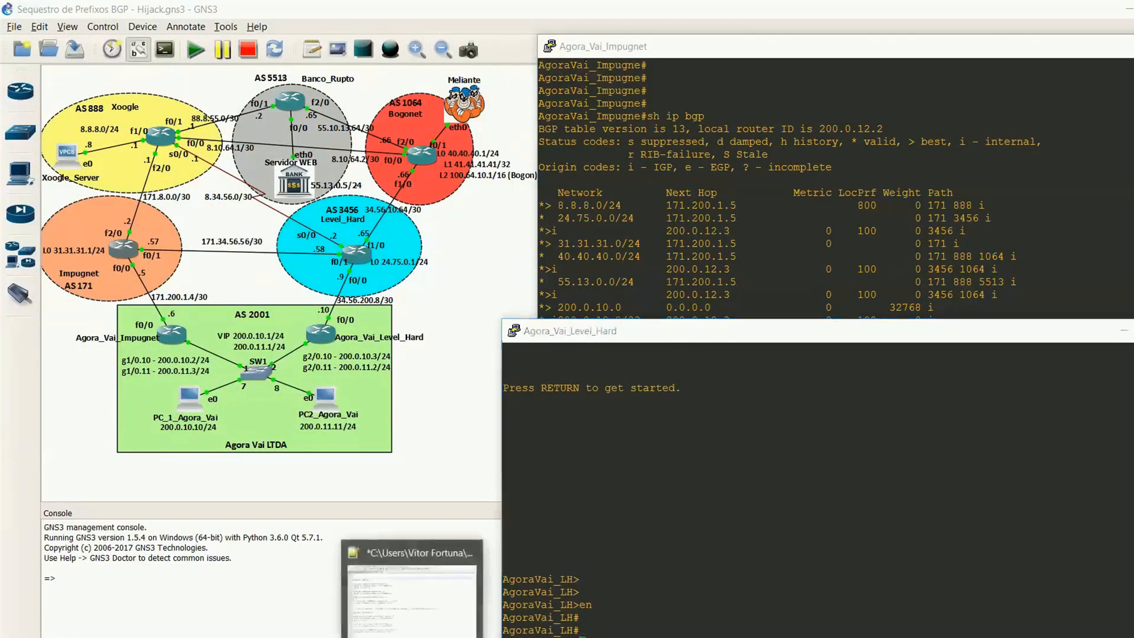
Step: Switch to Roteiro BGP Hijack.txt in Notepad++, highlight the ip as-path access-list 55 permit _5513$ line, and reposition the window
{"action": "left_click", "coordinate": [413, 637]}
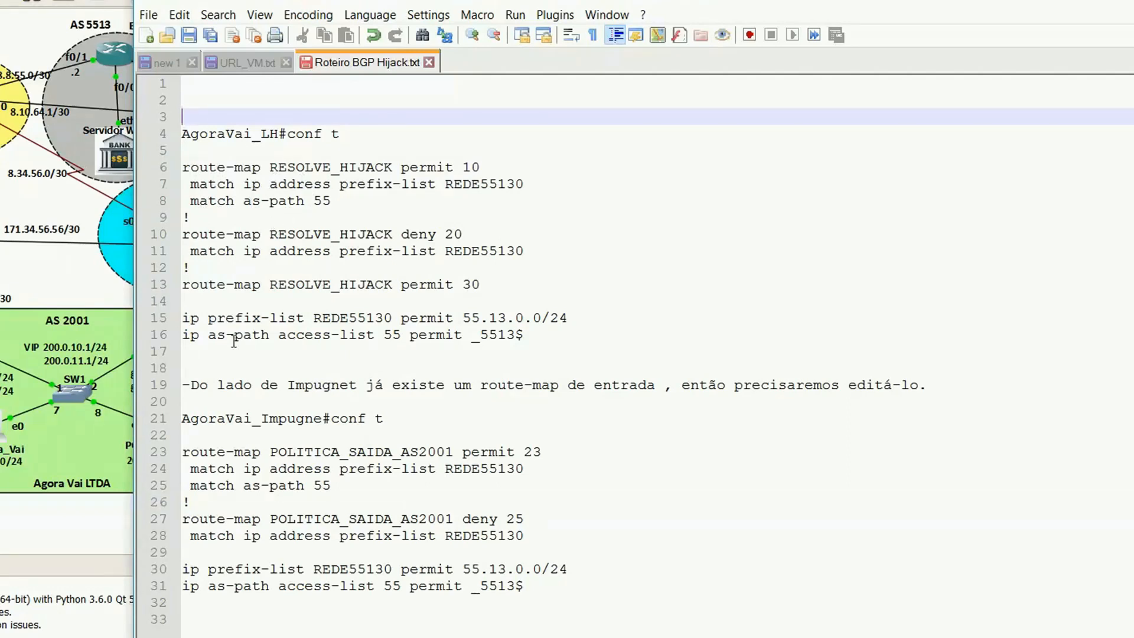
{"action": "left_click_drag", "start_coordinate": [183, 335], "coordinate": [533, 333]}
{"action": "left_click", "coordinate": [504, 339]}
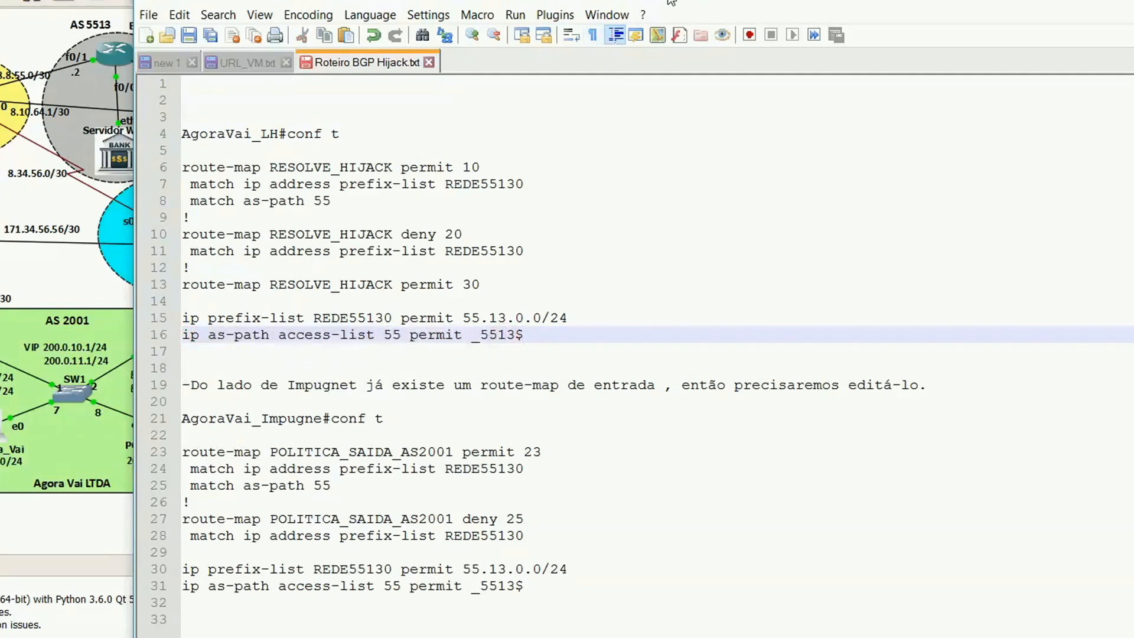
{"action": "left_click_drag", "start_coordinate": [668, 0], "coordinate": [614, 174]}
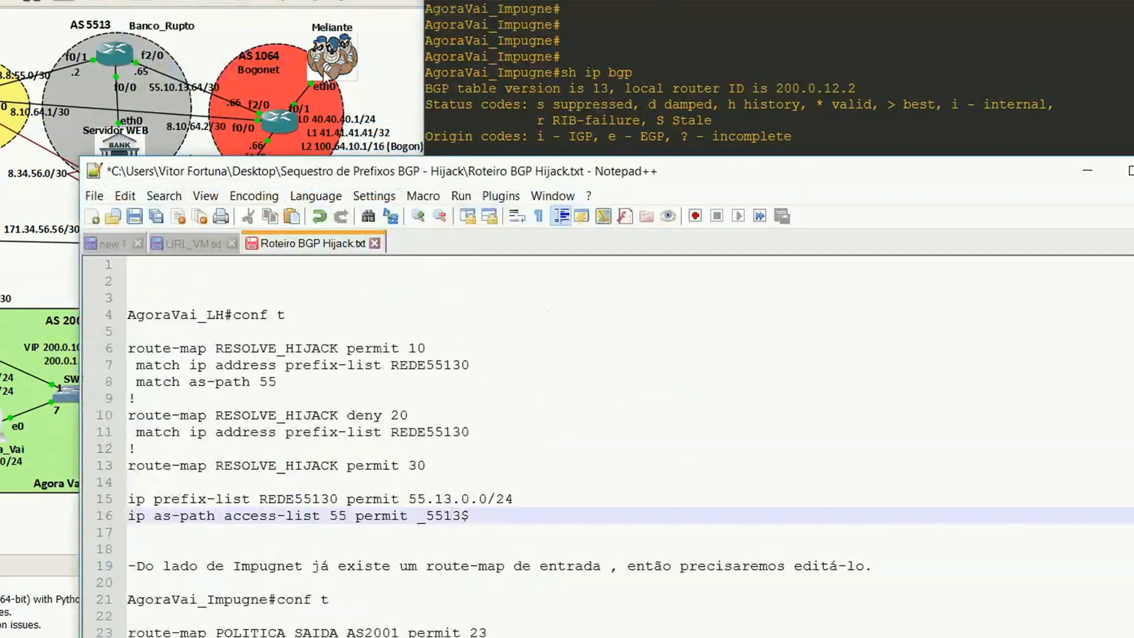
{"action": "left_click_drag", "start_coordinate": [440, 170], "coordinate": [507, 16]}
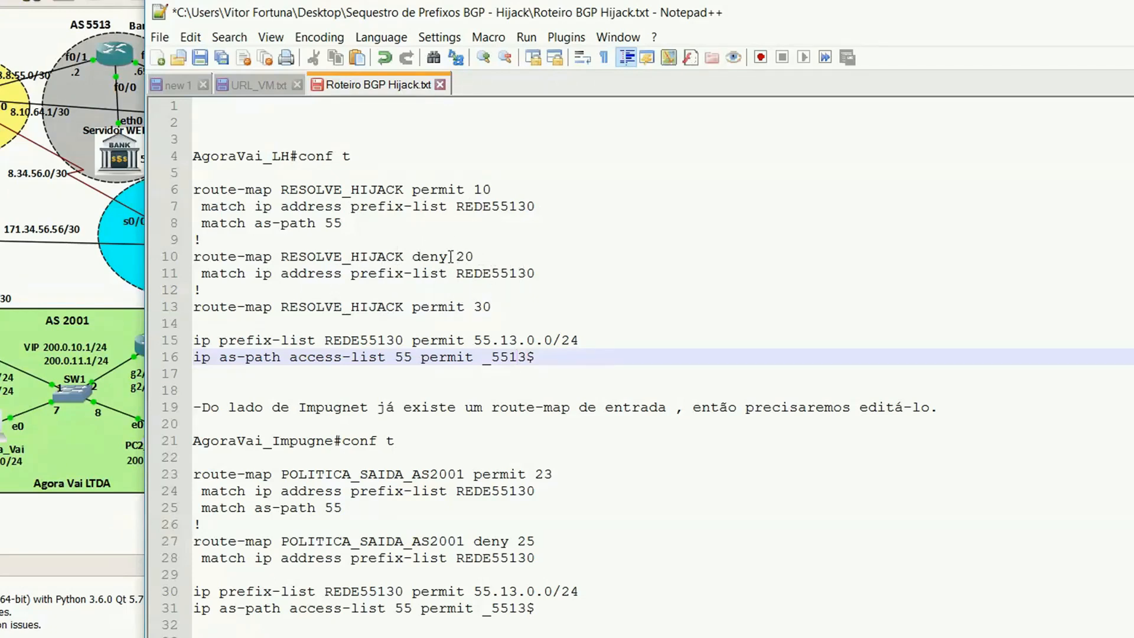
Step: Highlight the route-map RESOLVE_HIJACK permit 30 line and select the whole RESOLVE_HIJACK block from permit 10 to permit 30
{"action": "left_click", "coordinate": [516, 311]}
{"action": "left_click_drag", "start_coordinate": [517, 311], "coordinate": [204, 309]}
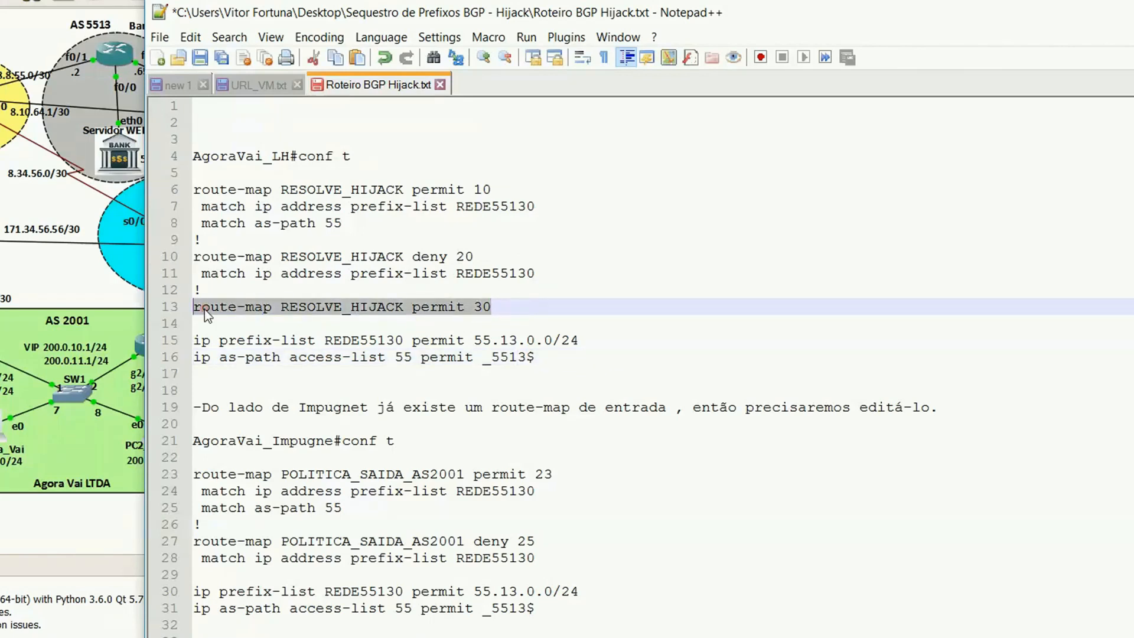
{"action": "left_click", "coordinate": [496, 206]}
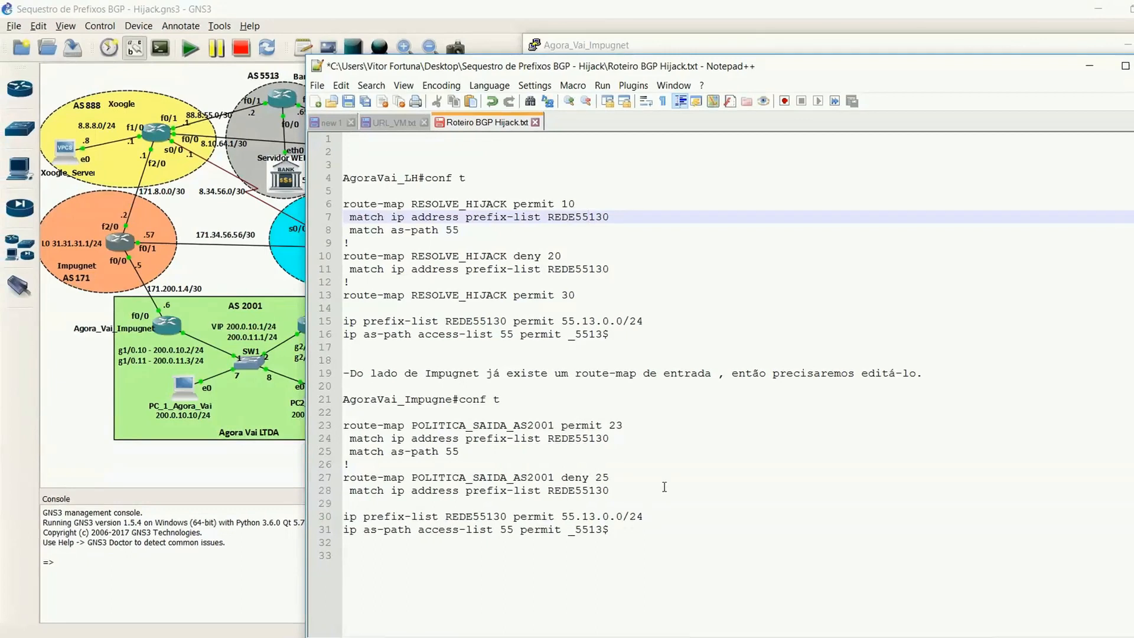
{"action": "left_click_drag", "start_coordinate": [343, 204], "coordinate": [595, 300]}
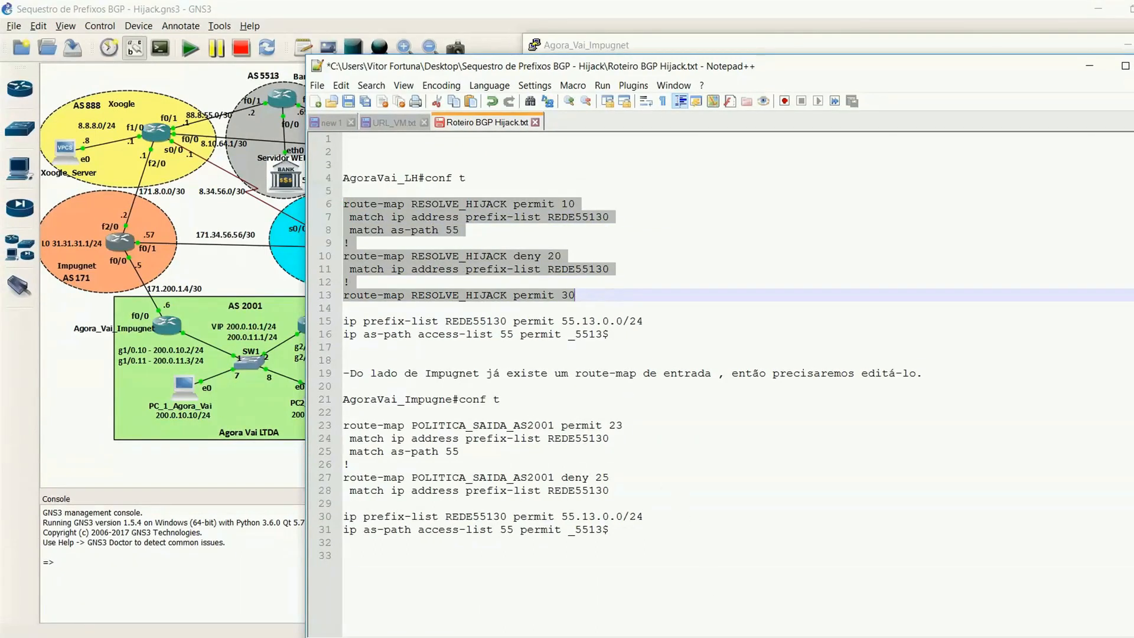
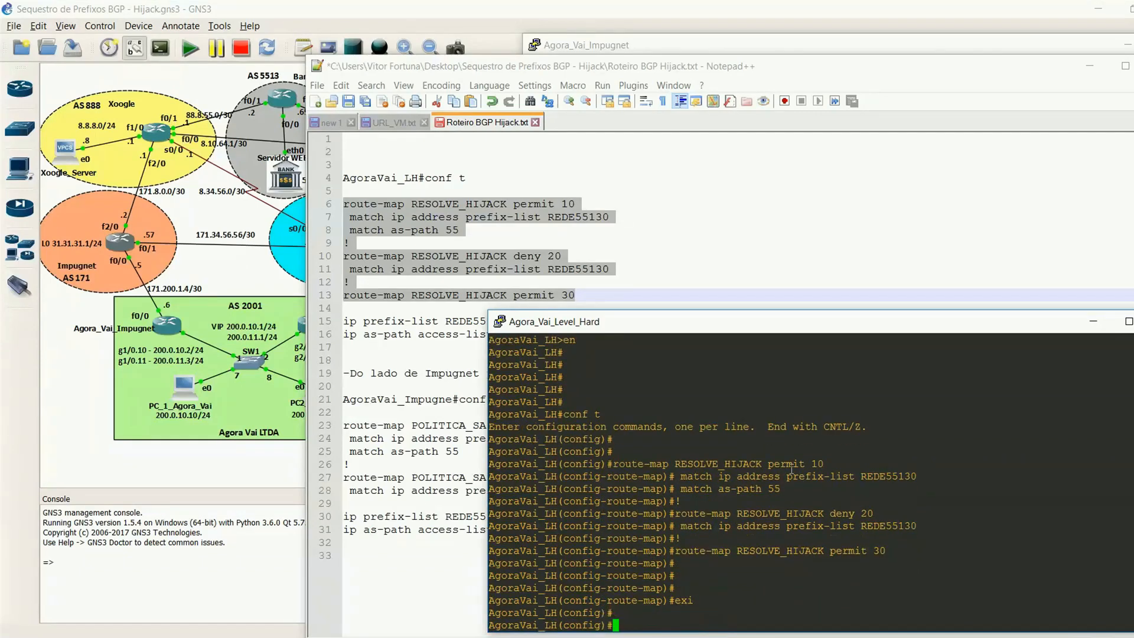
Step: Copy the ip prefix-list REDE55130 permit 55.13.0.0/24 and ip as-path access-list 55 permit _5513$ lines from the AgoraVai_LH section of Roteiro BGP Hijack.txt
{"action": "left_click", "coordinate": [454, 370]}
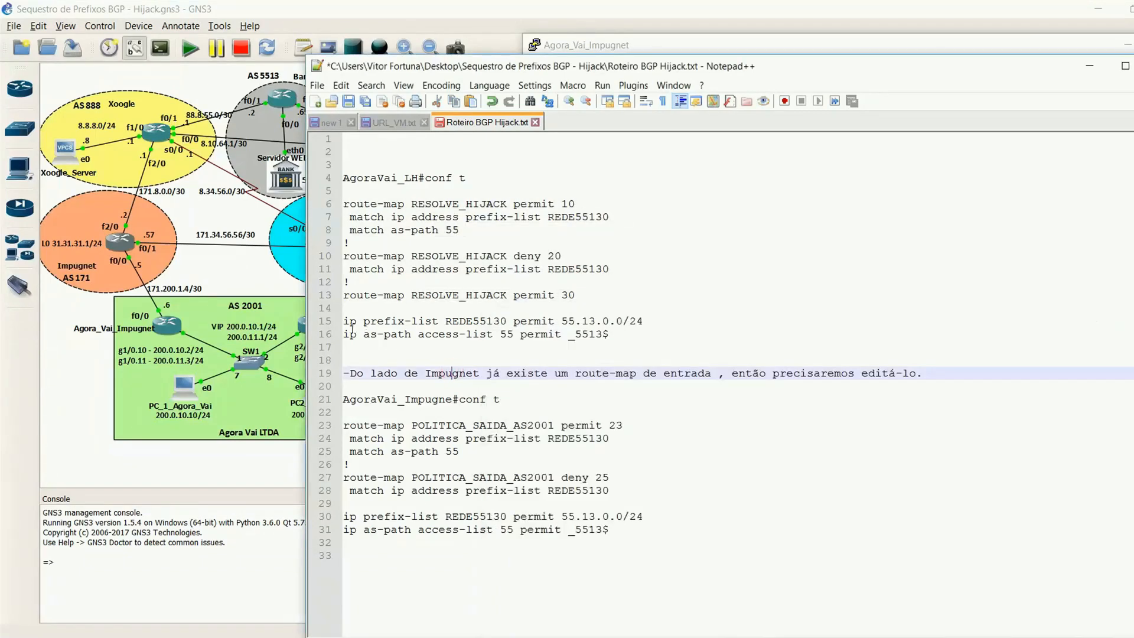
{"action": "left_click_drag", "start_coordinate": [346, 322], "coordinate": [685, 334]}
{"action": "right_click", "coordinate": [417, 327]}
{"action": "left_click", "coordinate": [454, 350]}
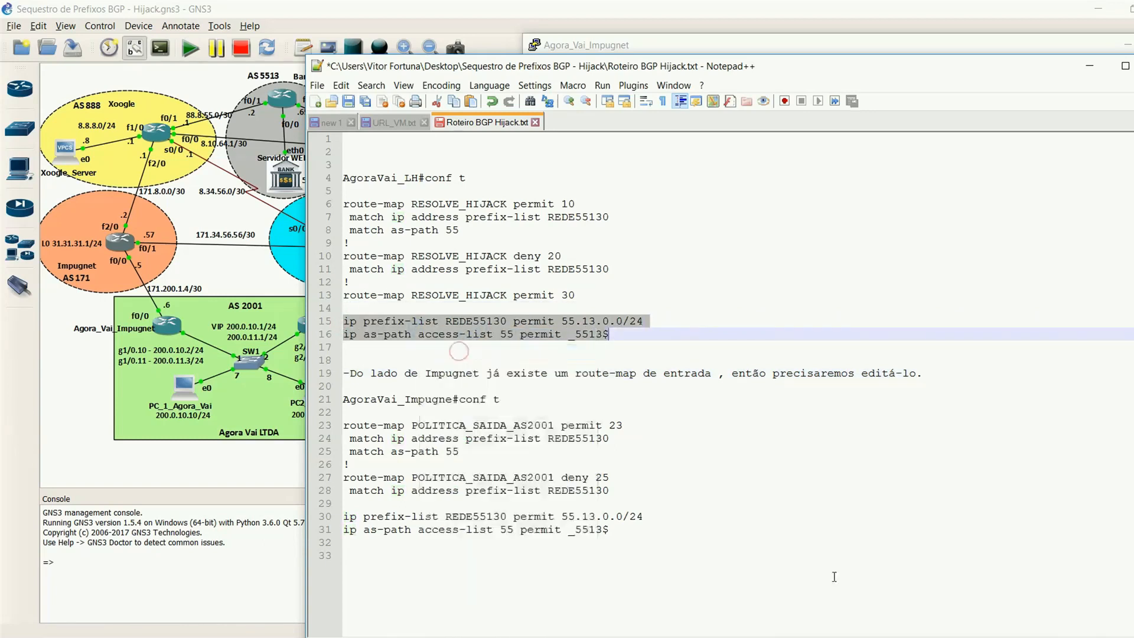
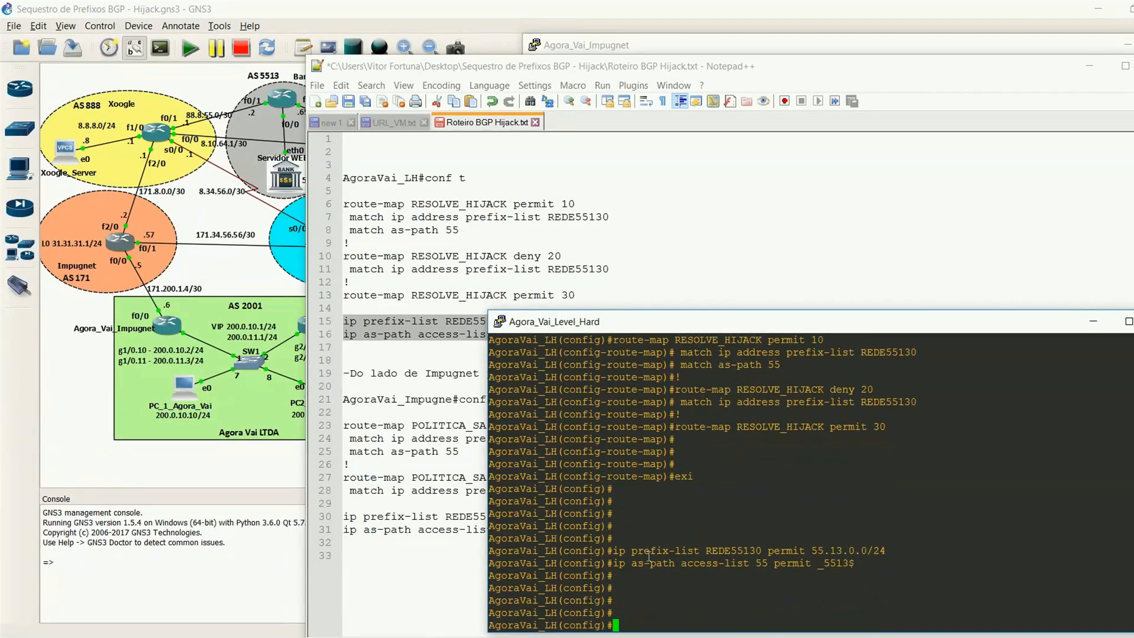
Step: Show the previews of the open router console windows to switch to another console
{"action": "mouse_move", "coordinate": [750, 637]}
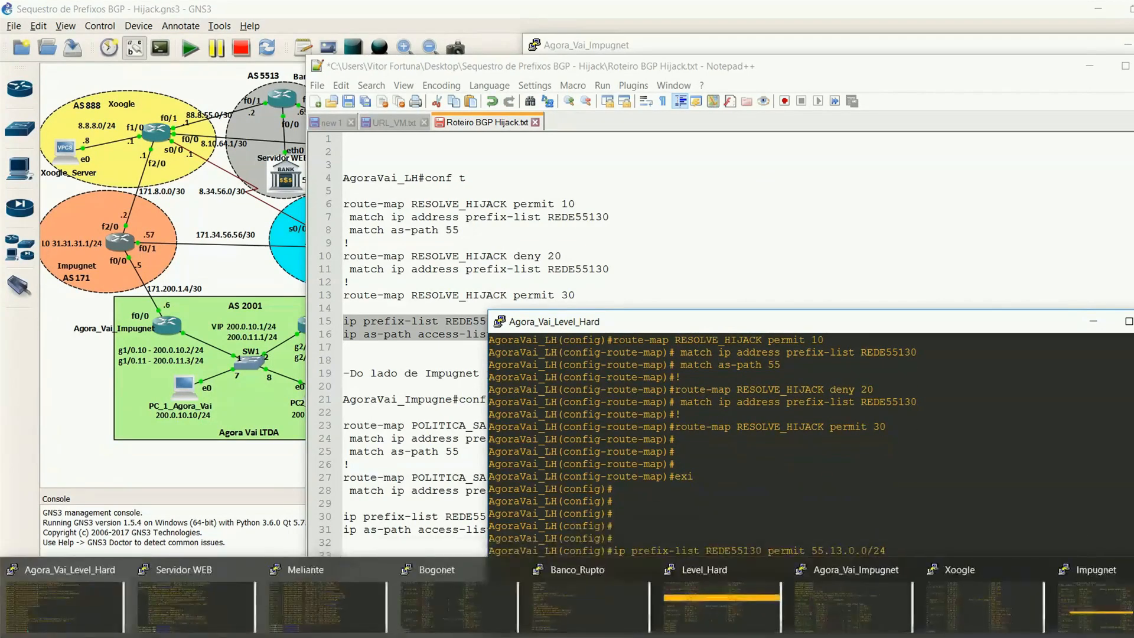
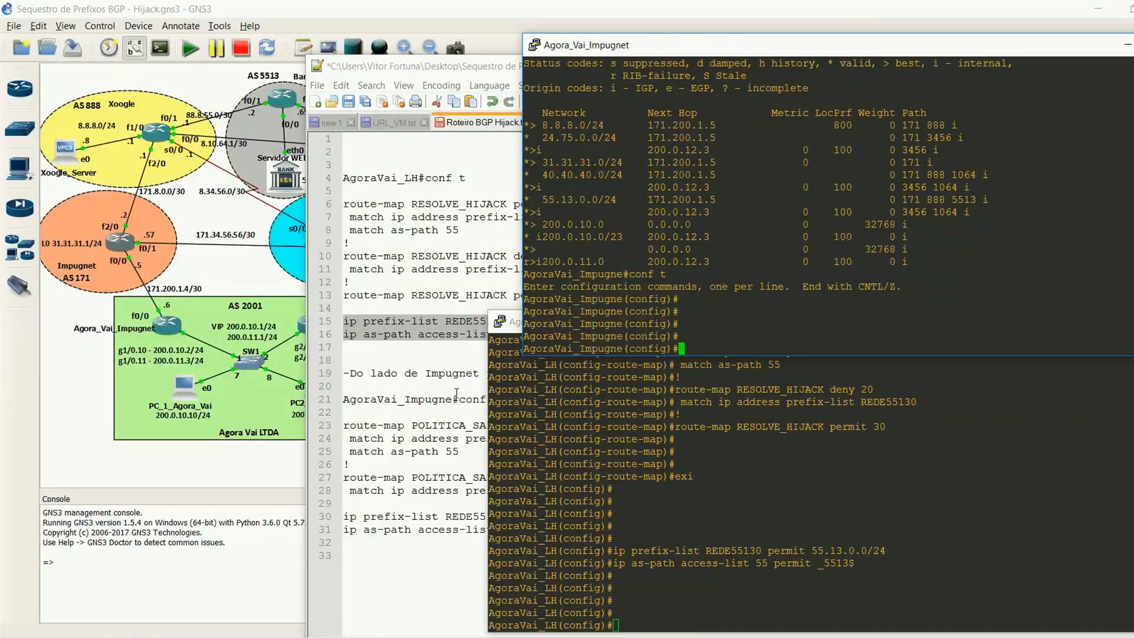
Step: Copy the POLITICA_SAIDA_AS2001 permit 23 and deny 25 entries from the script and apply them in the Agora_Vai_Impugnet console
{"action": "left_click", "coordinate": [442, 425]}
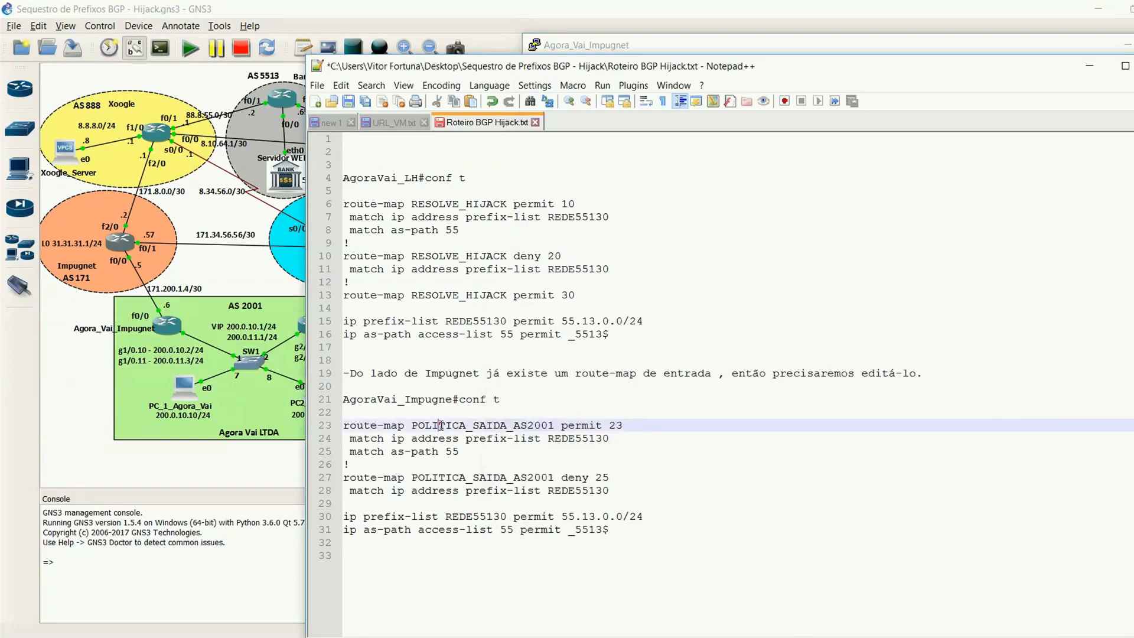
{"action": "left_click_drag", "start_coordinate": [342, 424], "coordinate": [627, 496]}
{"action": "key", "text": "ctrl+c"}
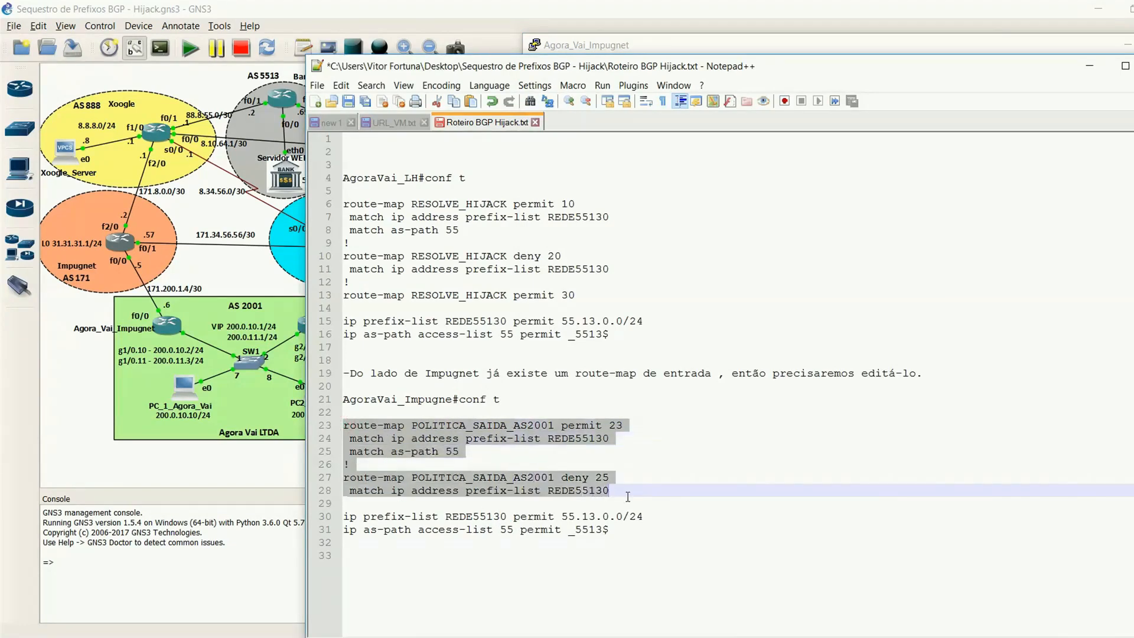
{"action": "left_click", "coordinate": [448, 637]}
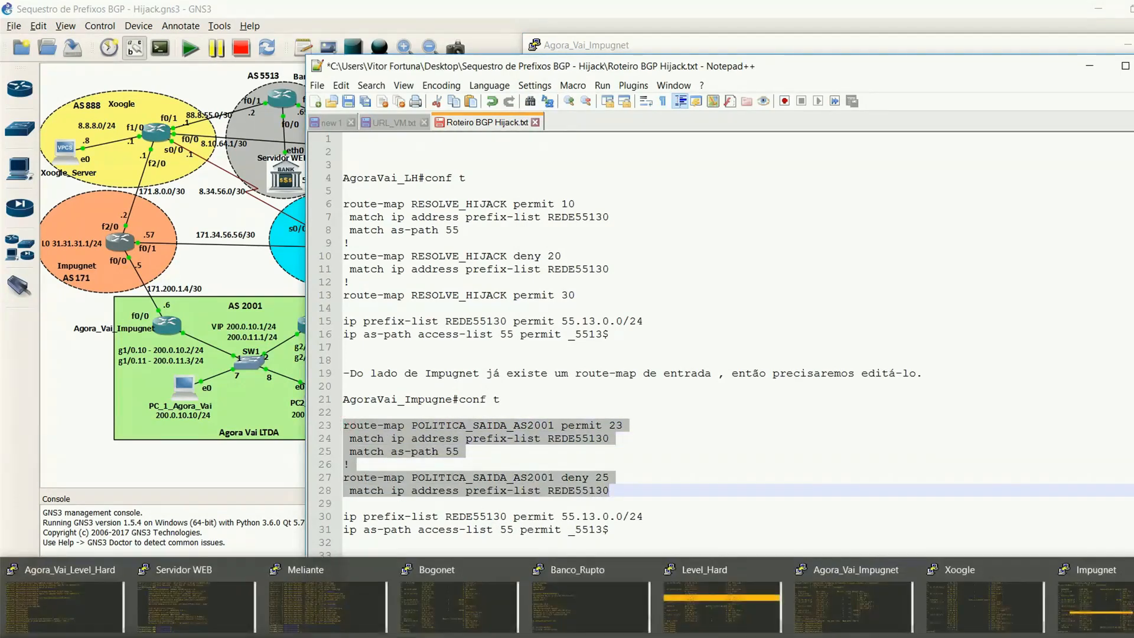
{"action": "left_click", "coordinate": [867, 597]}
{"action": "right_click", "coordinate": [950, 310]}
{"action": "key", "text": "Return"}
{"action": "key", "text": "Return"}
{"action": "key", "text": "Return"}
{"action": "key", "text": "Return"}
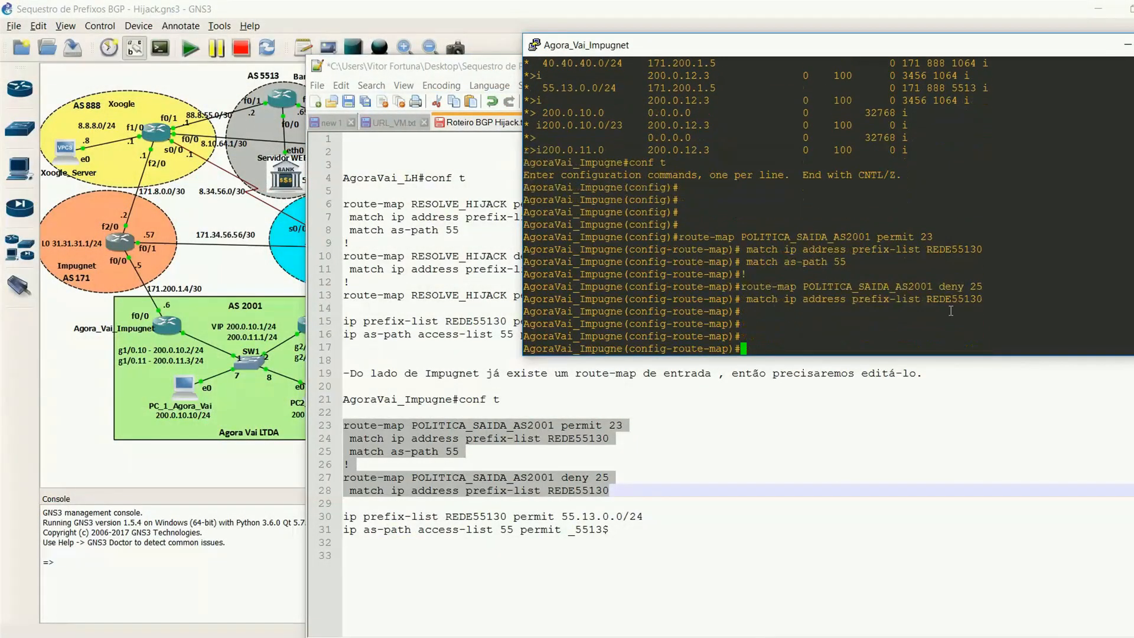
Step: Apply the script's REDE55130 prefix-list for 55.13.0.0/24 and as-path access-list 55 for _5513$ on Agora_Vai_Impugnet, and exit configuration mode
{"action": "left_click", "coordinate": [428, 515]}
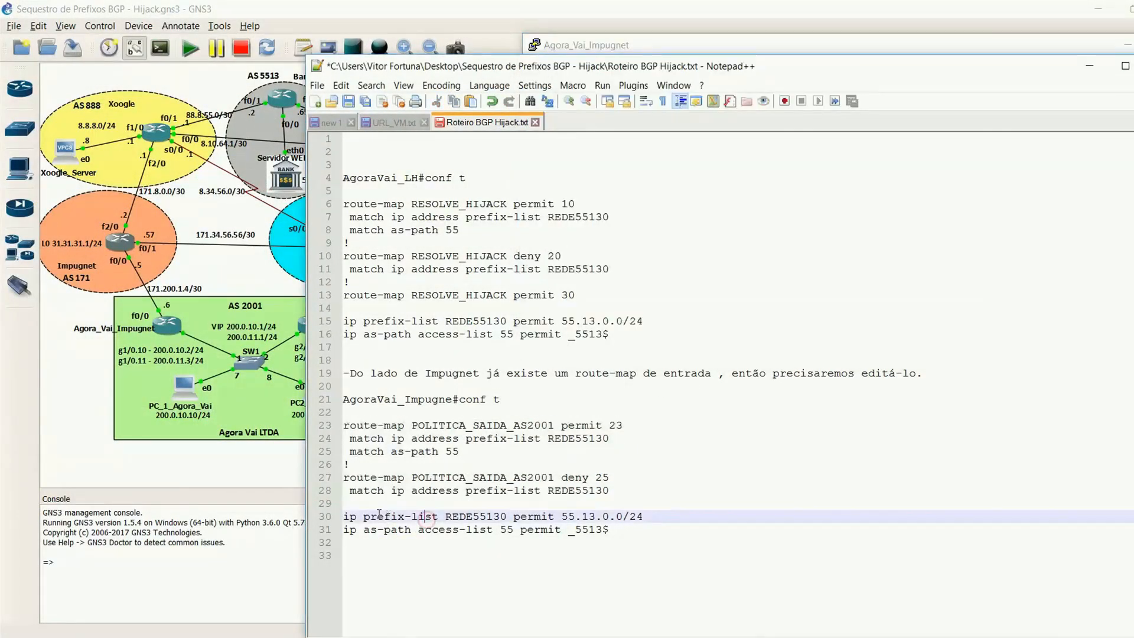
{"action": "left_click_drag", "start_coordinate": [344, 516], "coordinate": [662, 533]}
{"action": "key", "text": "ctrl+c"}
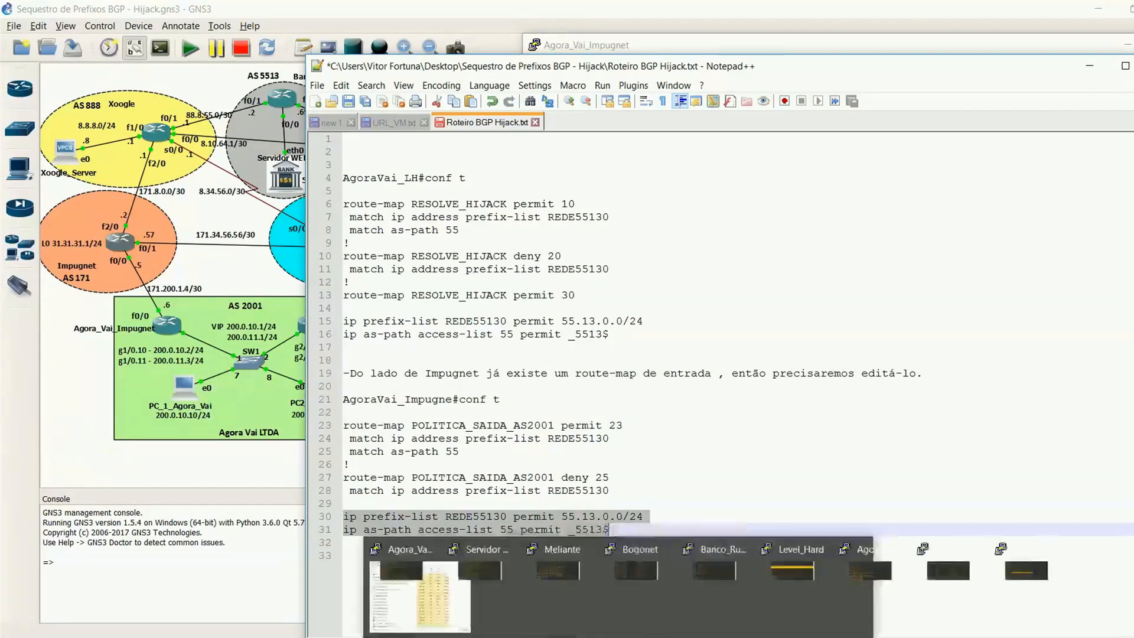
{"action": "left_click", "coordinate": [845, 582]}
{"action": "right_click", "coordinate": [844, 313]}
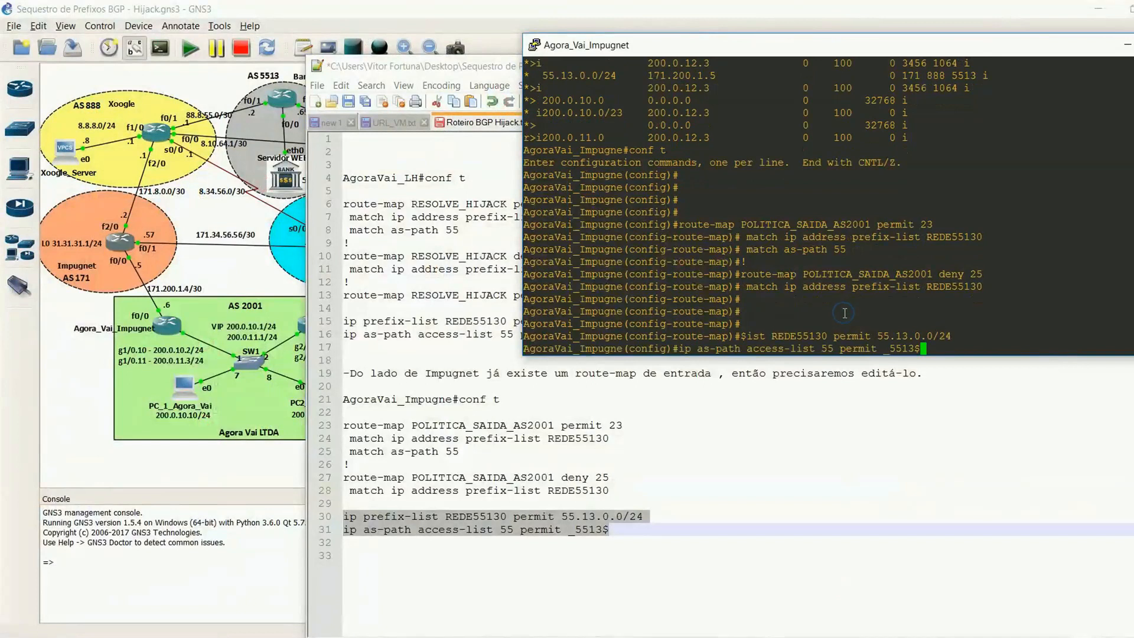
{"action": "key", "text": "Return"}
{"action": "key", "text": "Return"}
{"action": "key", "text": "Return"}
{"action": "key", "text": "Return"}
{"action": "key", "text": "ctrl+z"}
{"action": "key", "text": "Return"}
{"action": "key", "text": "Return"}
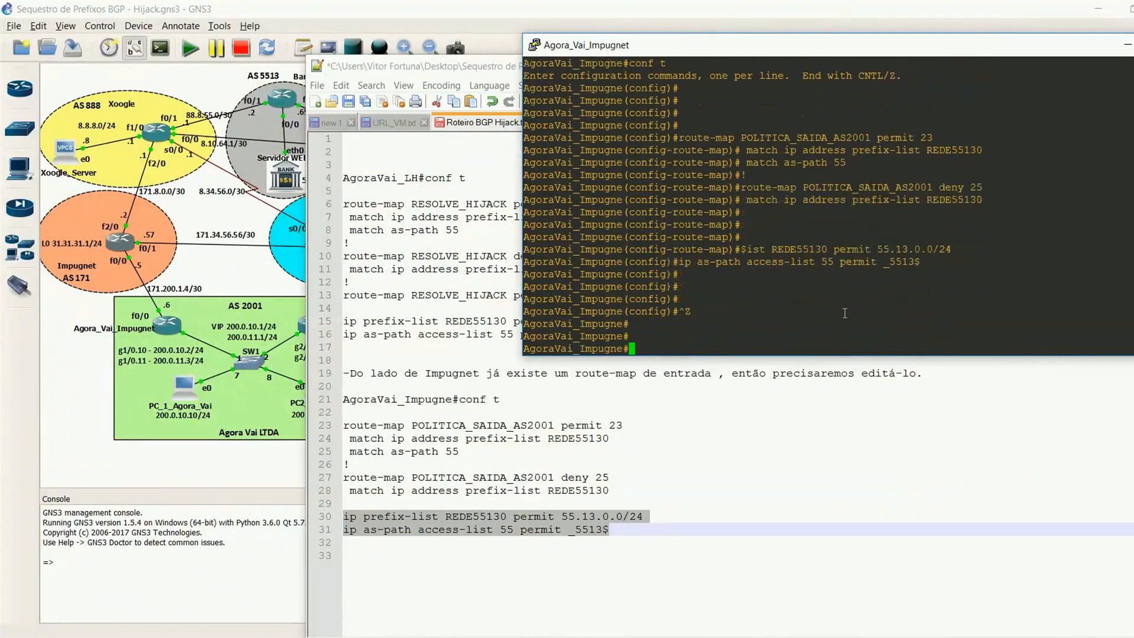
Step: Display the running configuration on Agora_Vai_Impugnet and minimize the script's text editor
{"action": "type", "text": "sh ru"}
{"action": "type", "text": "n"}
{"action": "key", "text": "Return"}
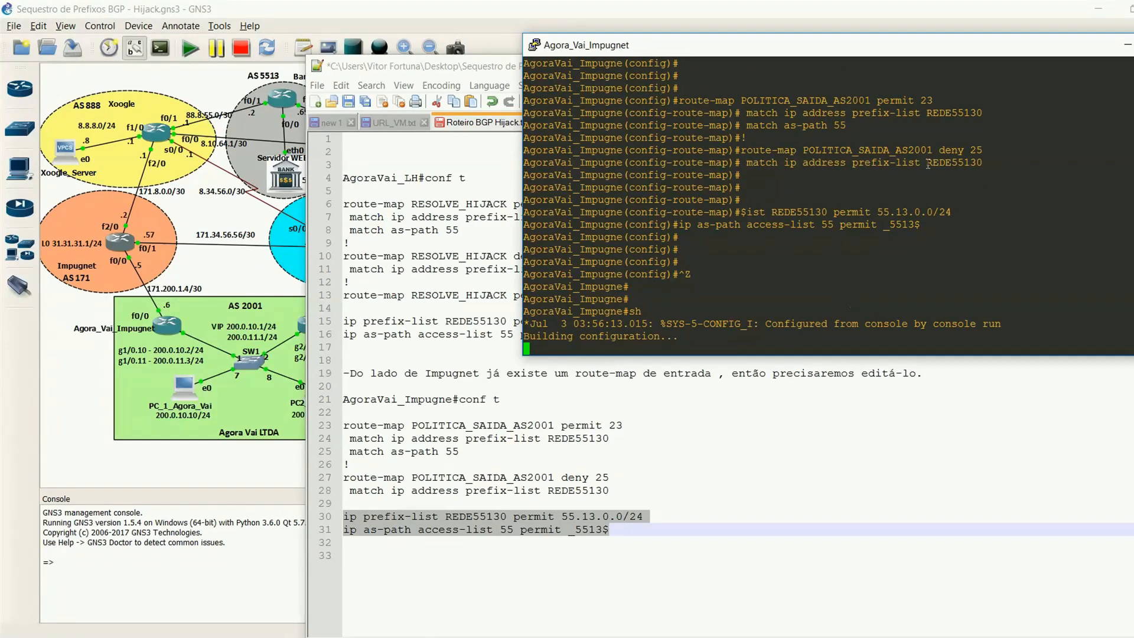
{"action": "left_click", "coordinate": [680, 534]}
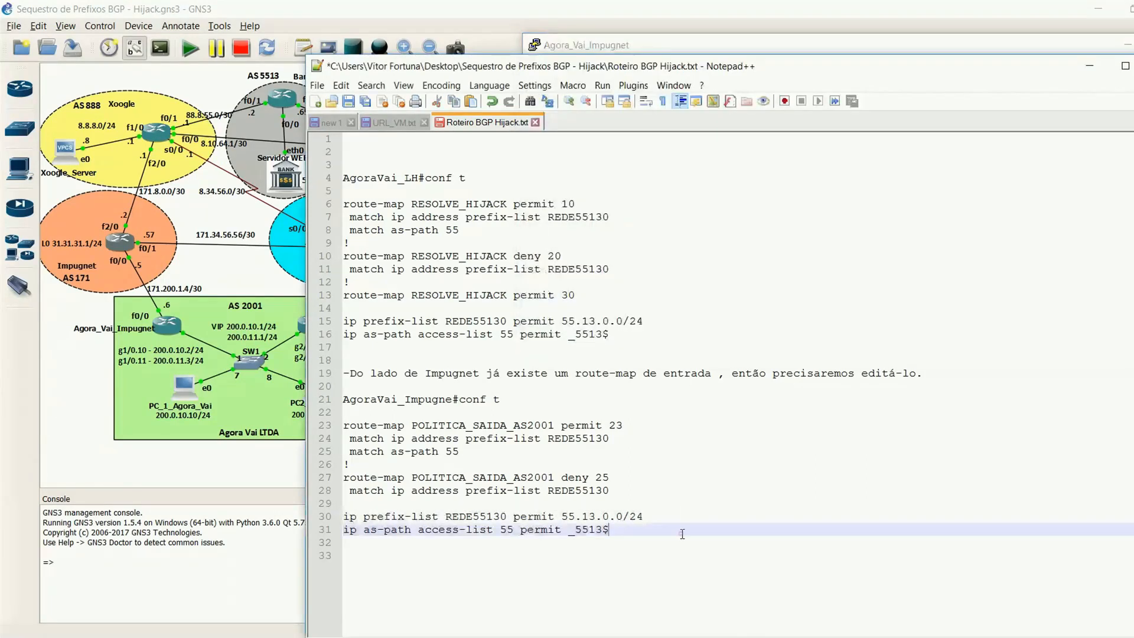
{"action": "left_click", "coordinate": [1089, 65]}
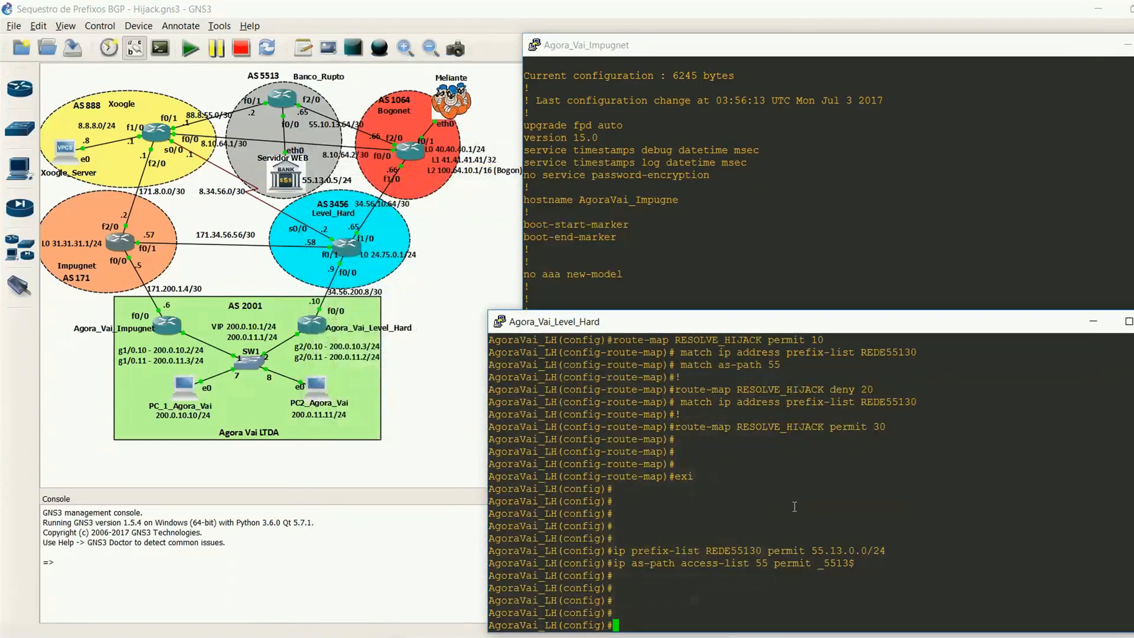
Step: Display Agora_Vai_Level_Hard's running configuration starting at the BGP section with "do sh run | beg bgp"
{"action": "type", "text": "do sh run | beg bgp"}
{"action": "key", "text": "Return"}
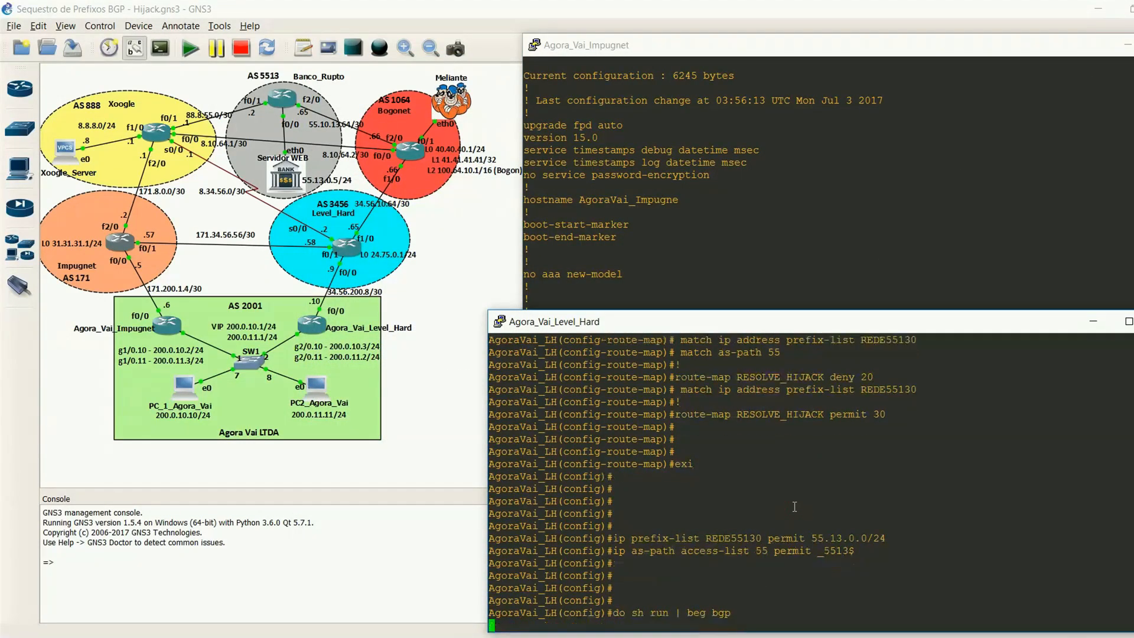
Step: Page through Agora_Vai_Impugnet's running configuration to examine the BGP neighbor policies, as-path lists and POLITICA_SAIDA_AS2001 route-map entries
{"action": "left_click", "coordinate": [979, 177]}
{"action": "key", "text": "space"}
{"action": "key", "text": "space"}
{"action": "key", "text": "space"}
{"action": "key", "text": "space"}
{"action": "key", "text": "space"}
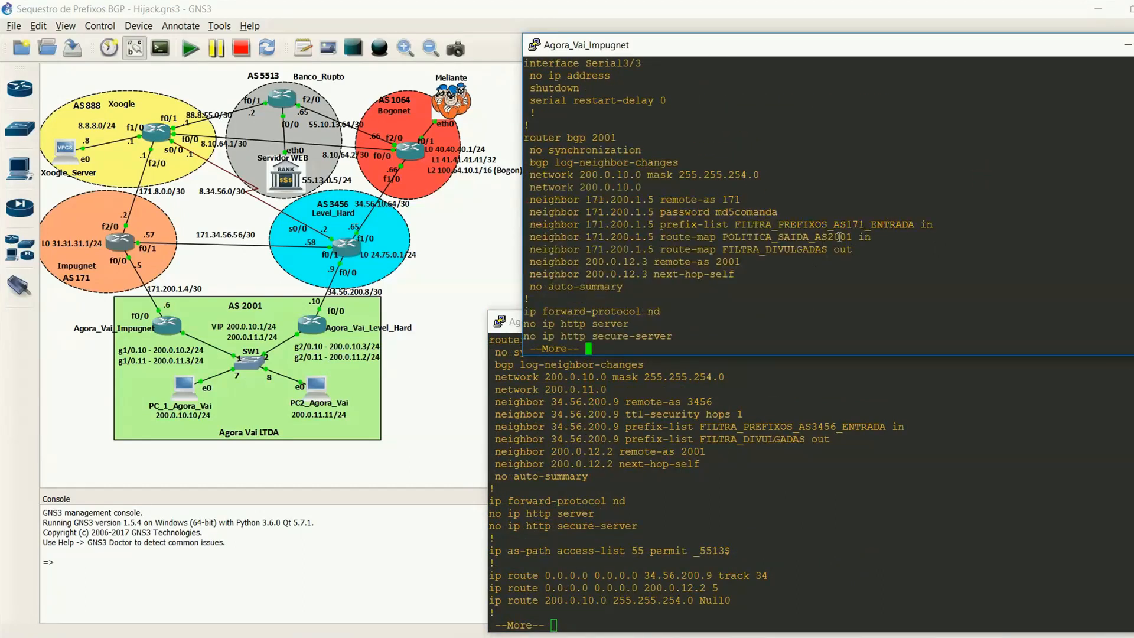
{"action": "key", "text": "space"}
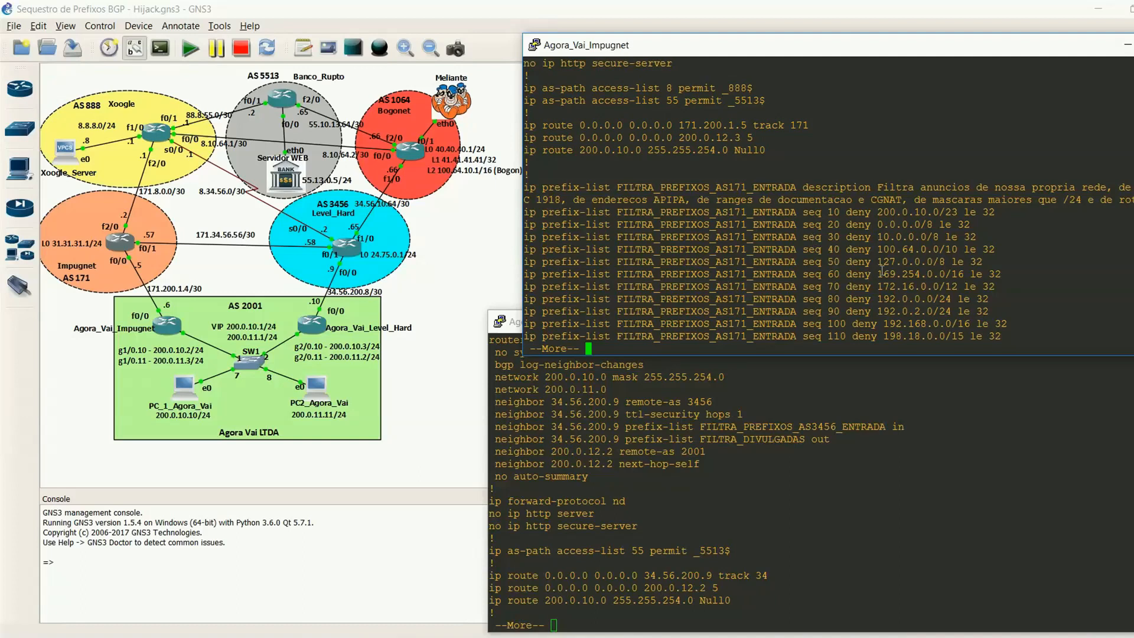
{"action": "key", "text": "space"}
{"action": "key", "text": "space"}
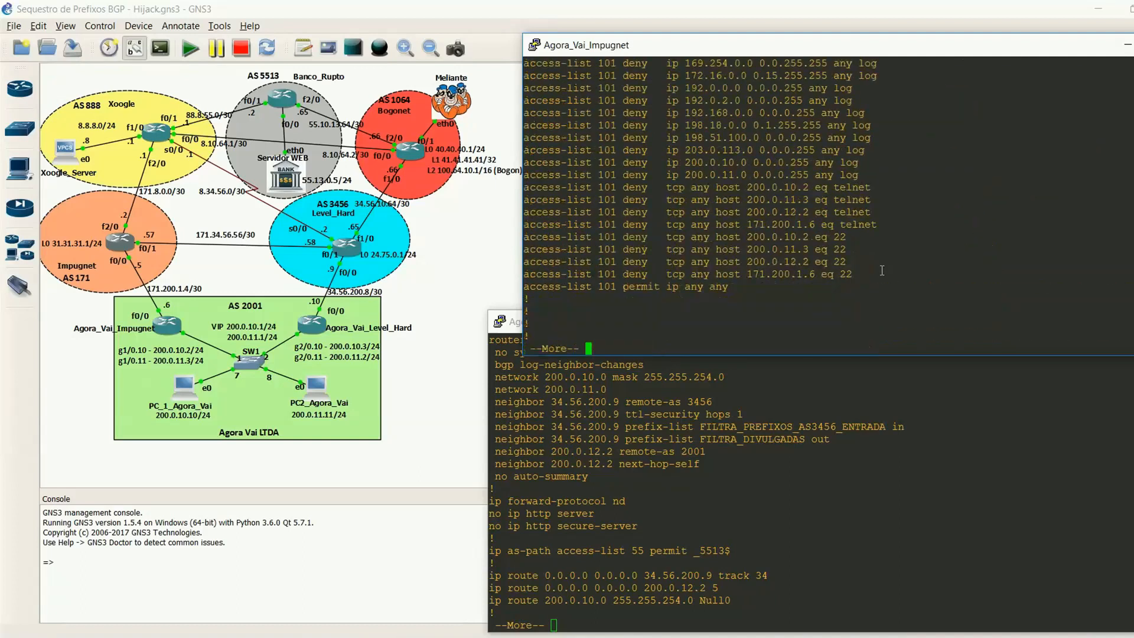
{"action": "key", "text": "space"}
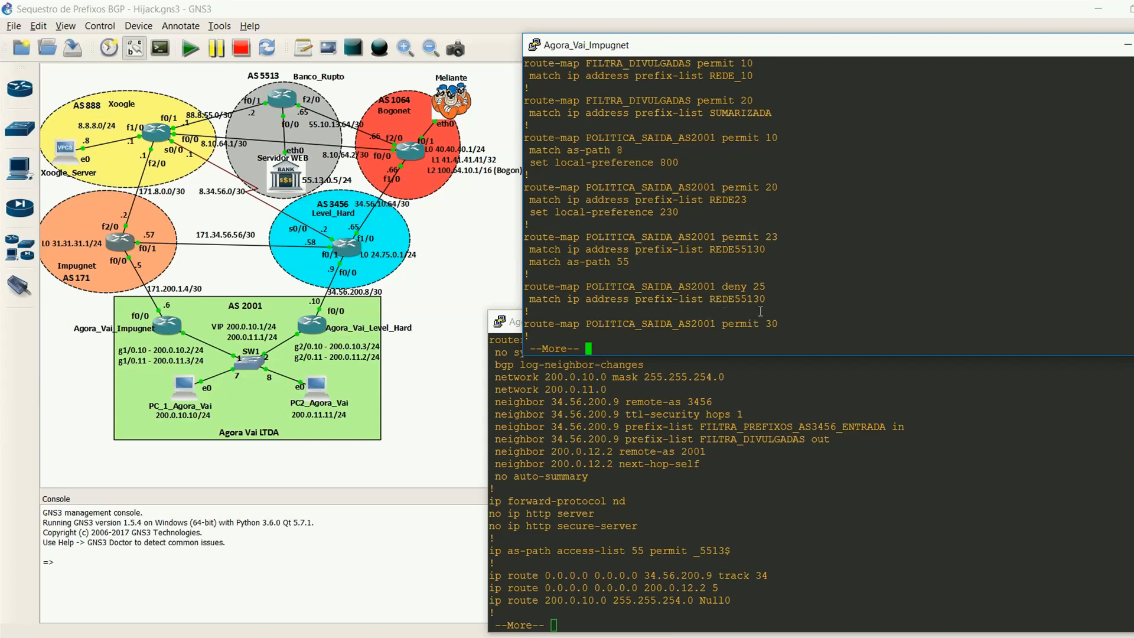
{"action": "key", "text": "space"}
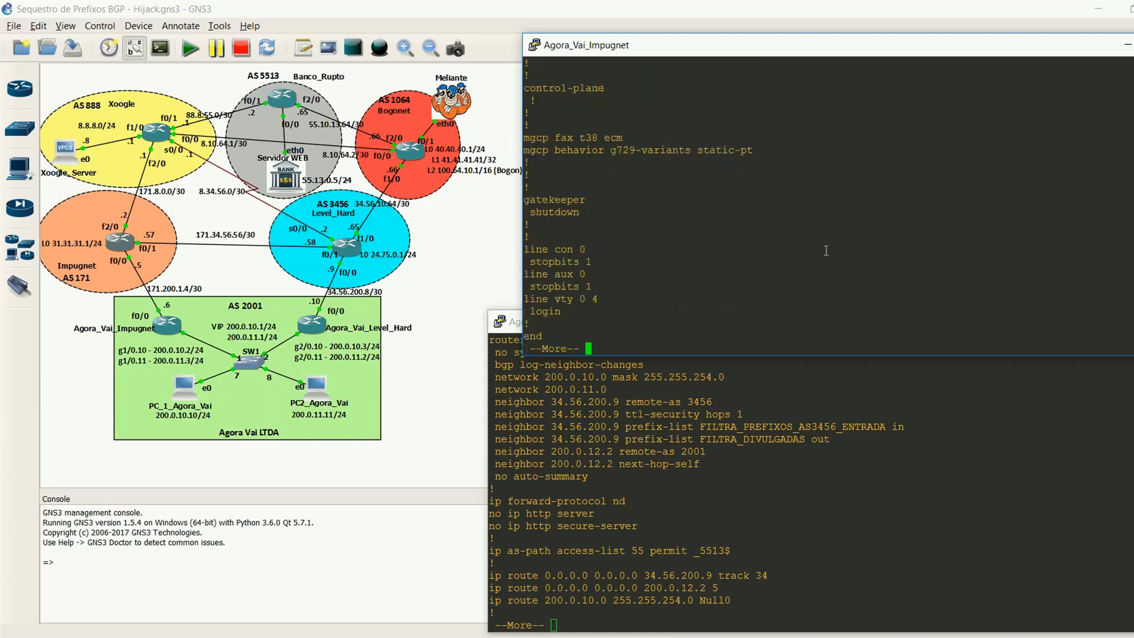
{"action": "key", "text": "Return"}
{"action": "key", "text": "Return"}
{"action": "key", "text": "Return"}
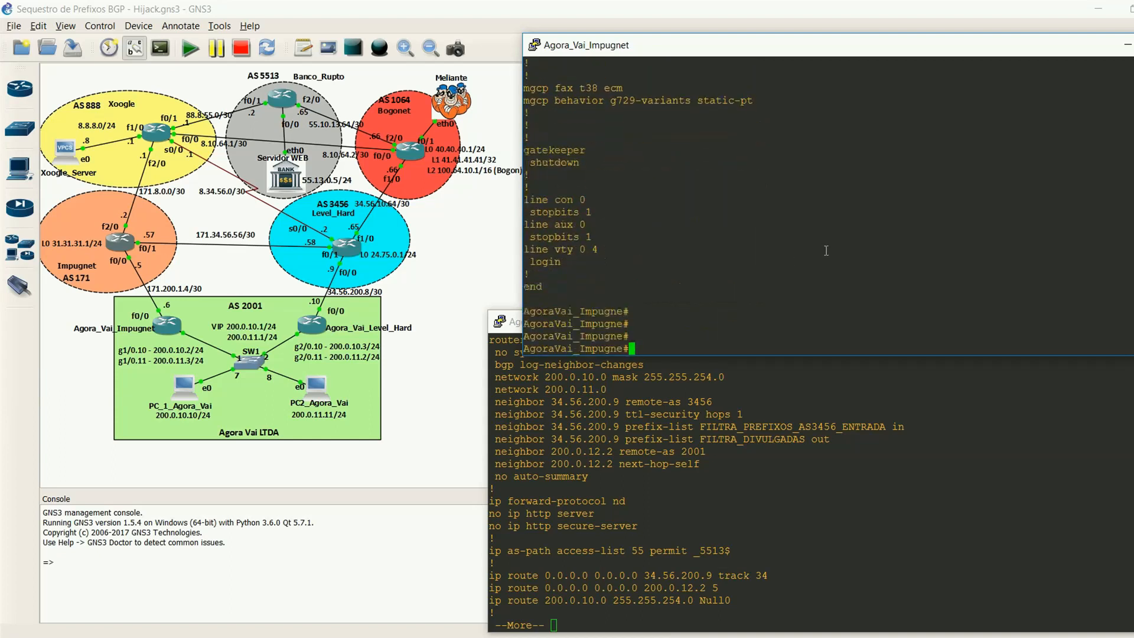
Step: Copy "neighbor 34.56.200.9" from Agora_Vai_Level_Hard's BGP section and review the RESOLVE_HIJACK route-map through the end of the configuration
{"action": "left_click", "coordinate": [692, 506]}
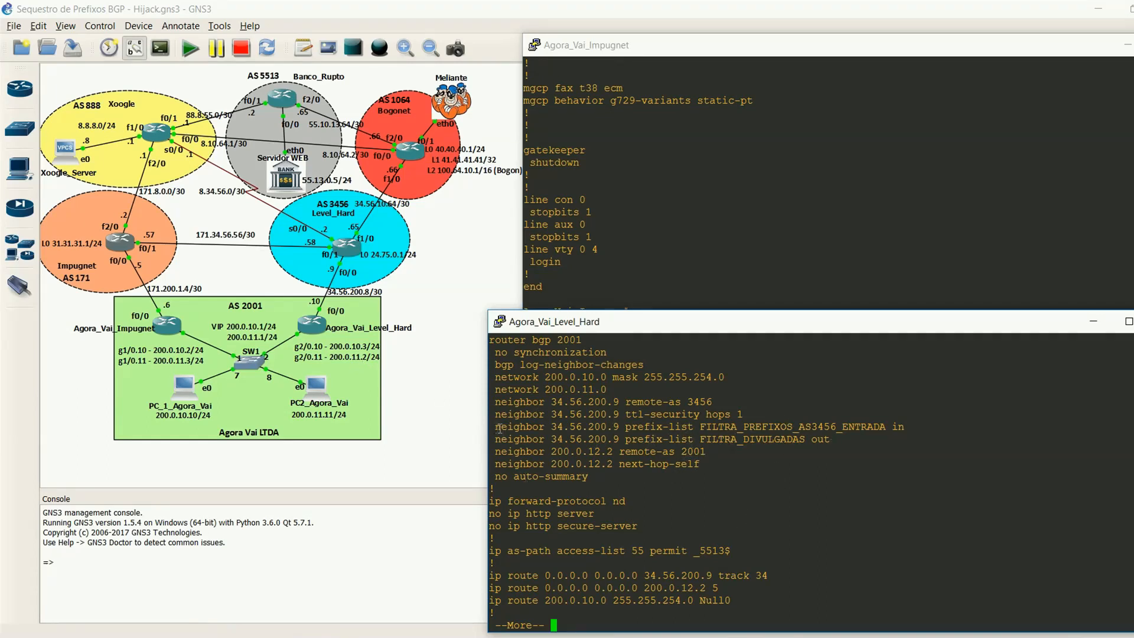
{"action": "left_click_drag", "start_coordinate": [497, 427], "coordinate": [617, 429]}
{"action": "left_click", "coordinate": [617, 429]}
{"action": "key", "text": "space"}
{"action": "key", "text": "space"}
{"action": "key", "text": "space"}
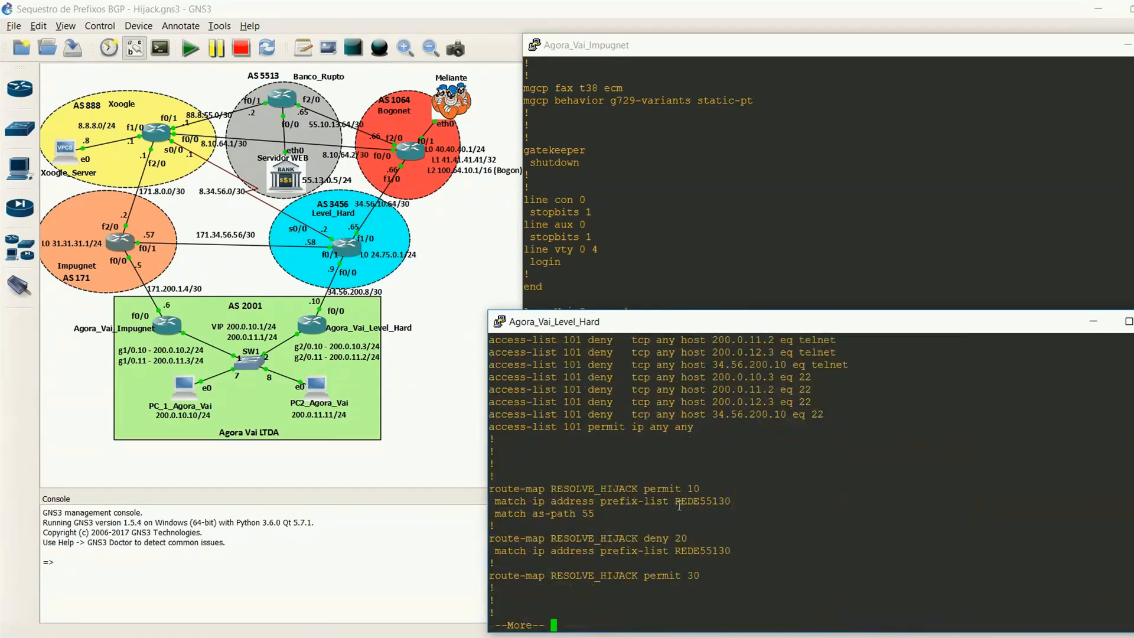
{"action": "key", "text": "space"}
Step: Under router bgp 2001 on Agora_Vai_Level_Hard, apply route-map RESOLVE_HIJACK inbound to neighbor 34.56.200.9 and exit configuration mode
{"action": "type", "text": "router bgp 2001"}
{"action": "key", "text": "Return"}
{"action": "key", "text": "Return"}
{"action": "key", "text": "Return"}
{"action": "key", "text": "Return"}
{"action": "type", "text": "neighbor 34.56.200.9"}
{"action": "type", "text": " rout"}
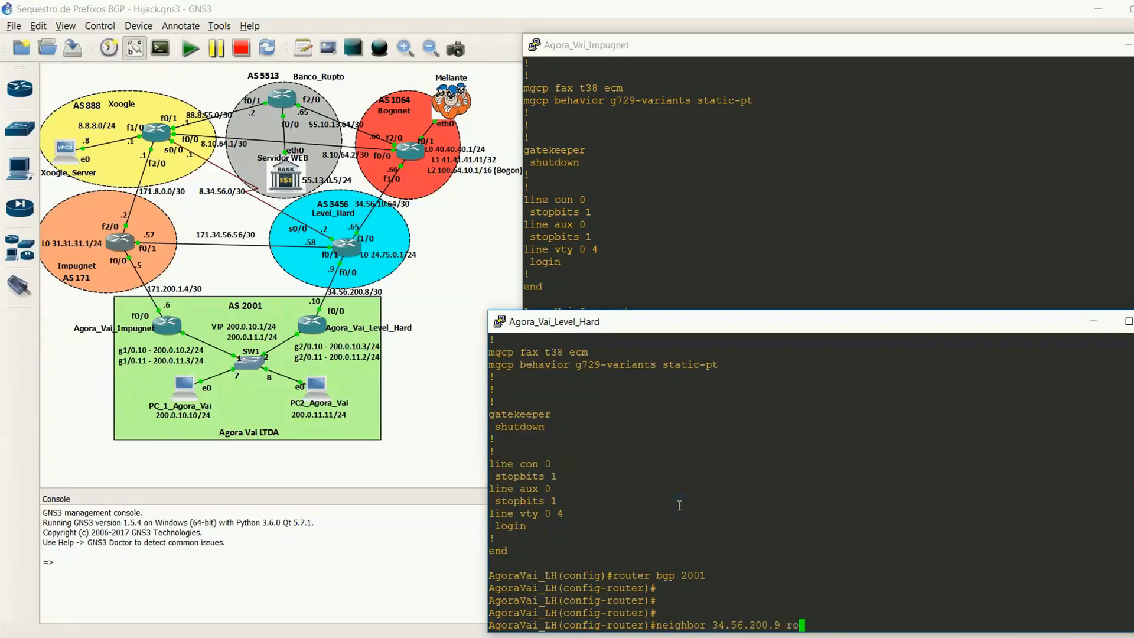
{"action": "key", "text": "Tab"}
{"action": "type", "text": "m"}
{"action": "key", "text": "Tab"}
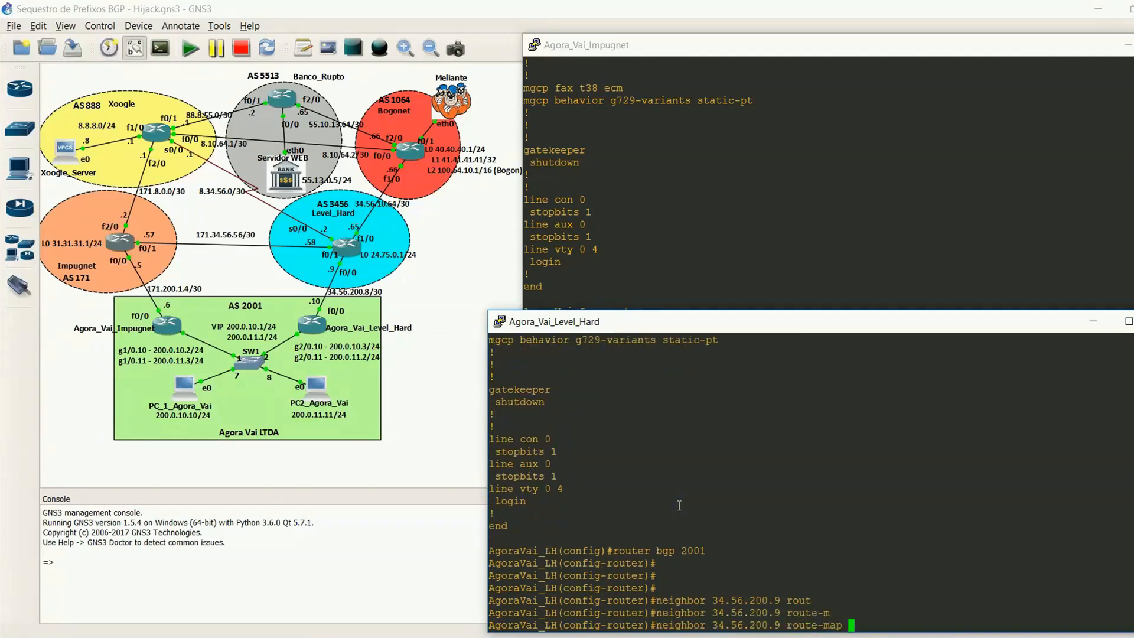
{"action": "type", "text": "RESOLVE_HIJACK in"}
{"action": "key", "text": "Return"}
{"action": "key", "text": "ctrl+z"}
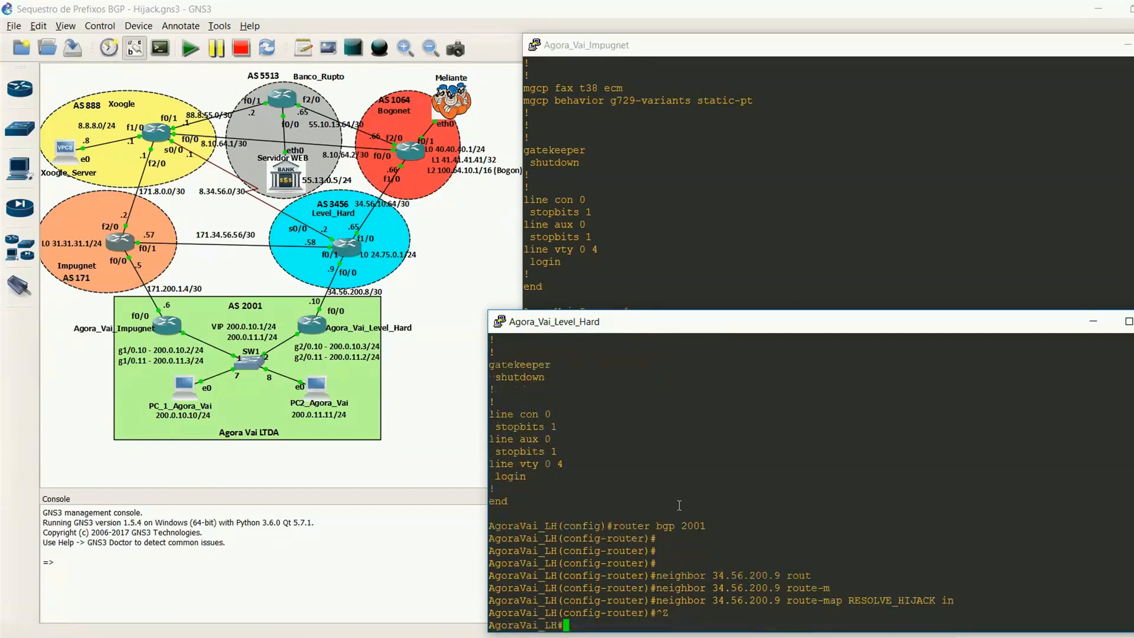
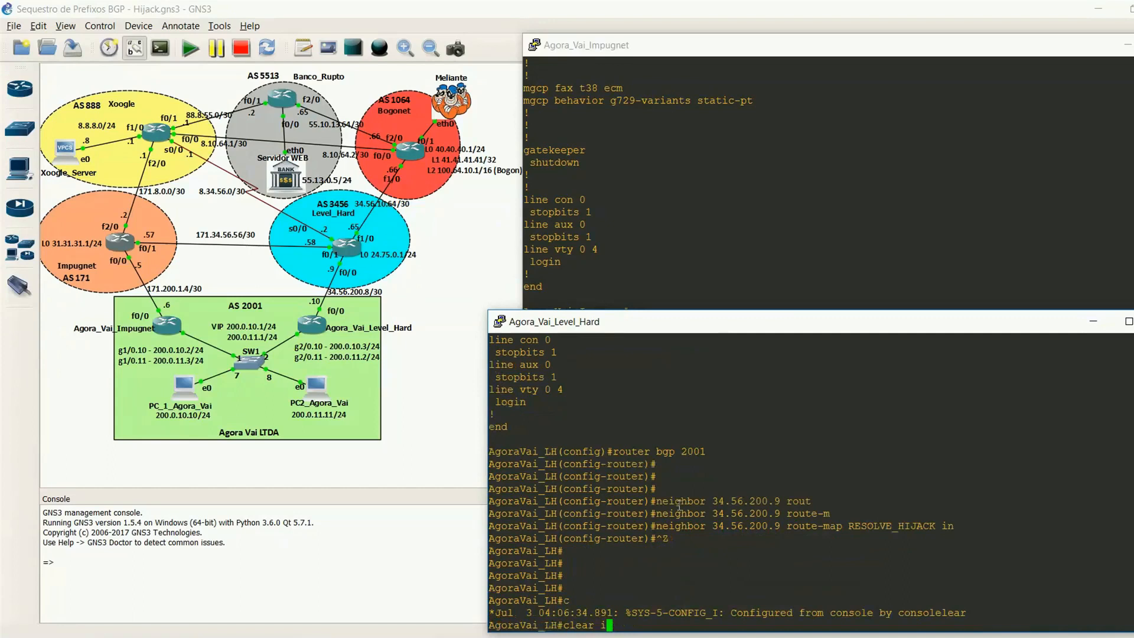
Step: Soft-reset all BGP sessions on Agora_Vai_Level_Hard and Agora_Vai_Impugnet with "clear ip bgp * soft"
{"action": "type", "text": "* soft"}
{"action": "key", "text": "Return"}
{"action": "left_click", "coordinate": [854, 224]}
{"action": "type", "text": "clear ip bgp * "}
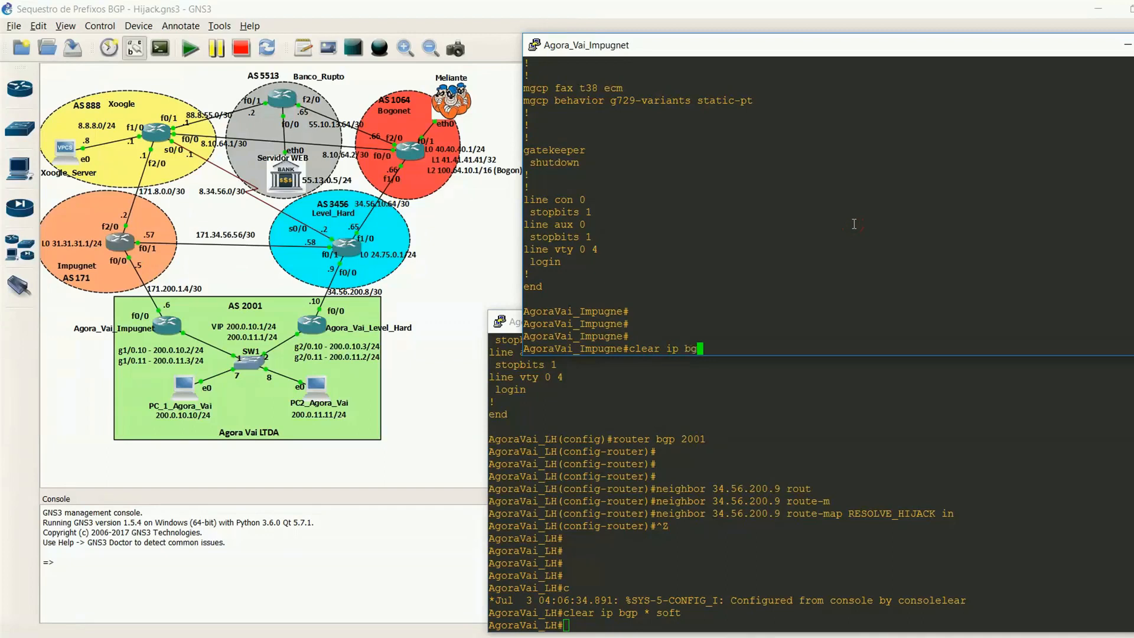
{"action": "type", "text": "soft"}
{"action": "key", "text": "Return"}
Step: Display the BGP table on Agora_Vai_Level_Hard with "sh ip bgp" to check the path to 55.13.0.0/24
{"action": "key", "text": "Return"}
{"action": "key", "text": "Return"}
{"action": "key", "text": "Return"}
{"action": "key", "text": "Return"}
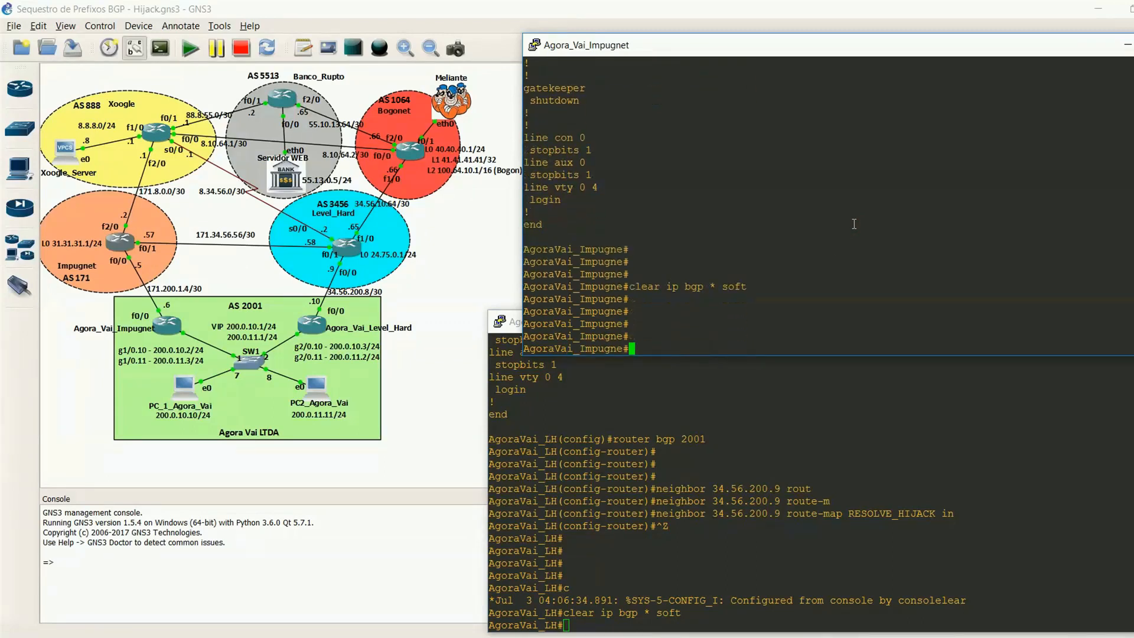
{"action": "left_click", "coordinate": [725, 504]}
{"action": "key", "text": "Return"}
{"action": "key", "text": "Return"}
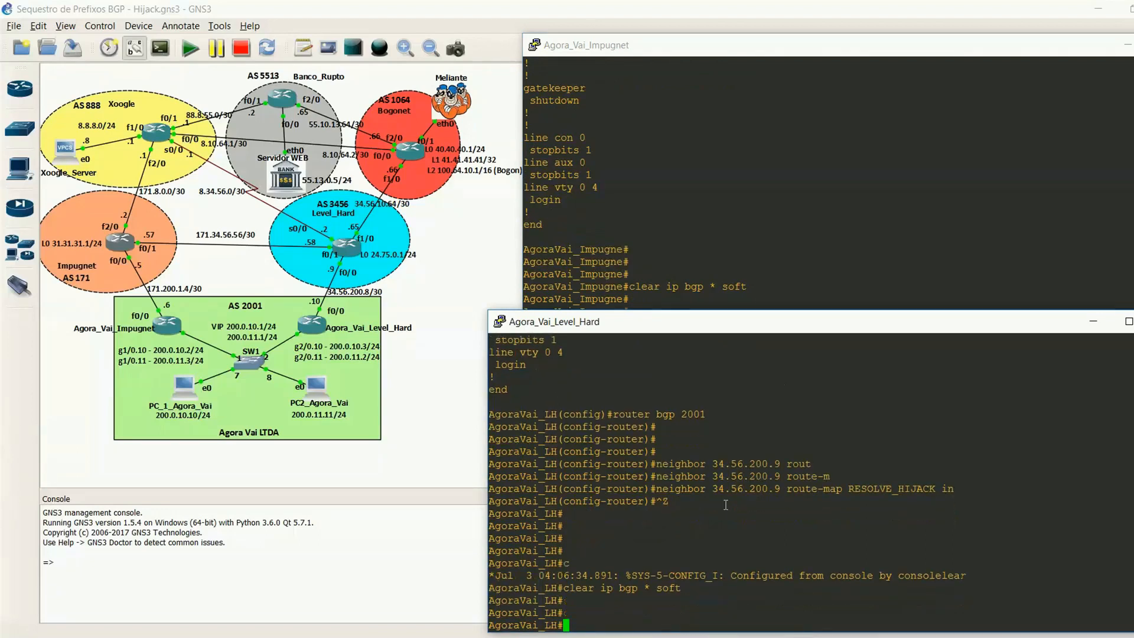
{"action": "key", "text": "Up"}
{"action": "key", "text": "Up"}
{"action": "key", "text": "BackSpace"}
{"action": "key", "text": "BackSpace"}
{"action": "key", "text": "BackSpace"}
{"action": "key", "text": "BackSpace"}
{"action": "key", "text": "BackSpace"}
{"action": "key", "text": "BackSpace"}
{"action": "type", "text": "sh ip bgp"}
{"action": "key", "text": "Return"}
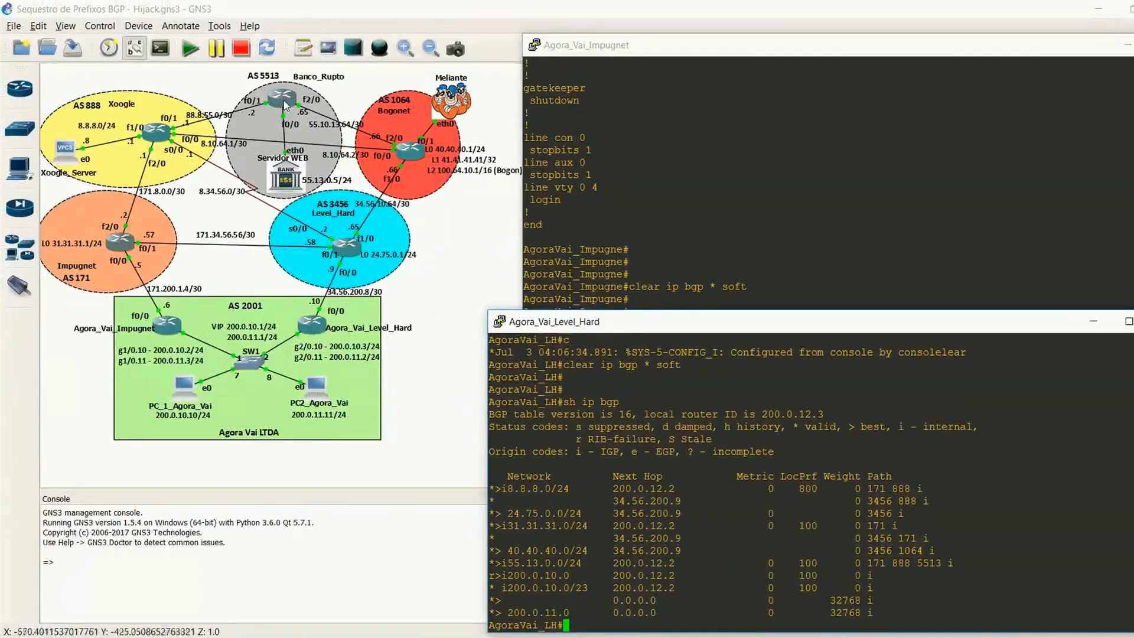
Step: Display the BGP table on Agora_Vai_Impugnet with "sh ip bgp" to check the path to 55.13.0.0/24
{"action": "left_click", "coordinate": [844, 181]}
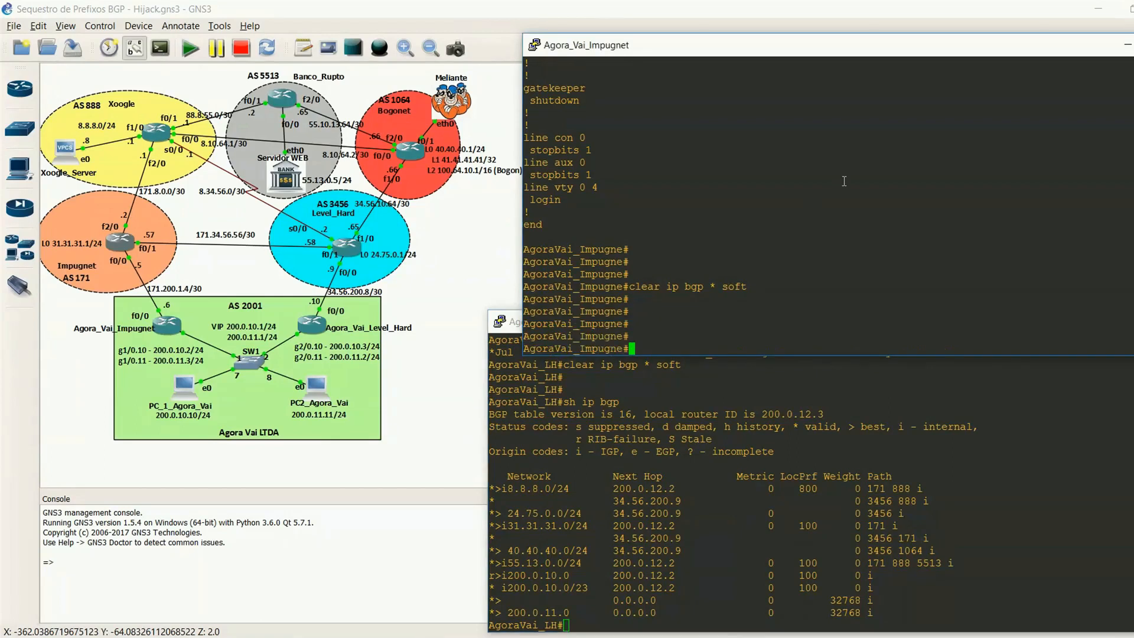
{"action": "key", "text": "Return"}
{"action": "key", "text": "Return"}
{"action": "key", "text": "Return"}
{"action": "type", "text": "sh "}
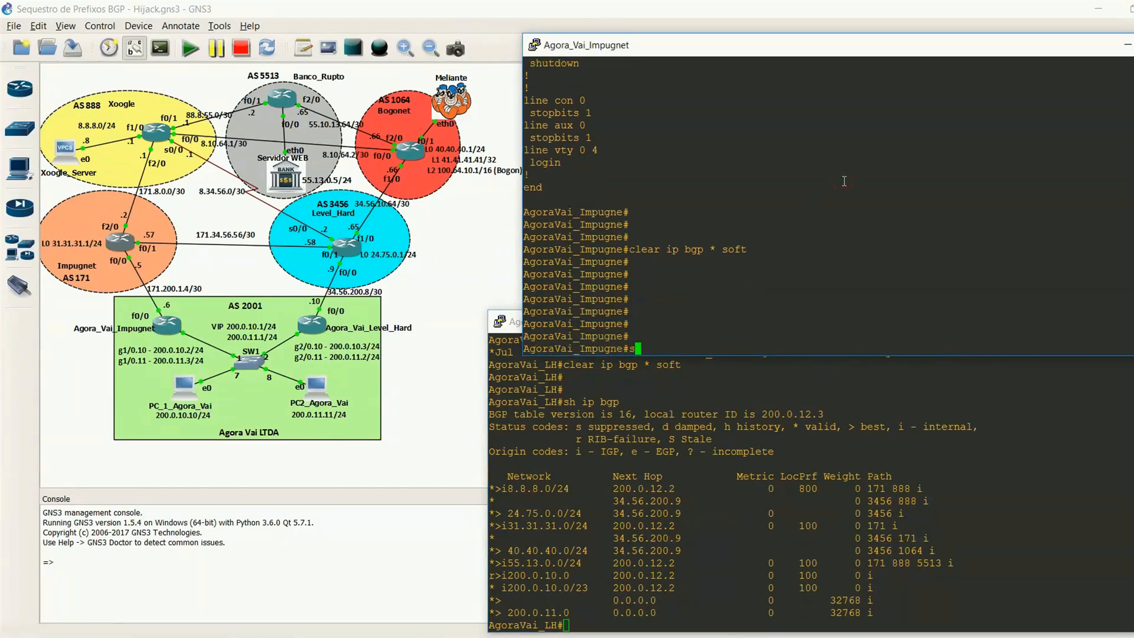
{"action": "type", "text": "ip bgp"}
{"action": "key", "text": "Return"}
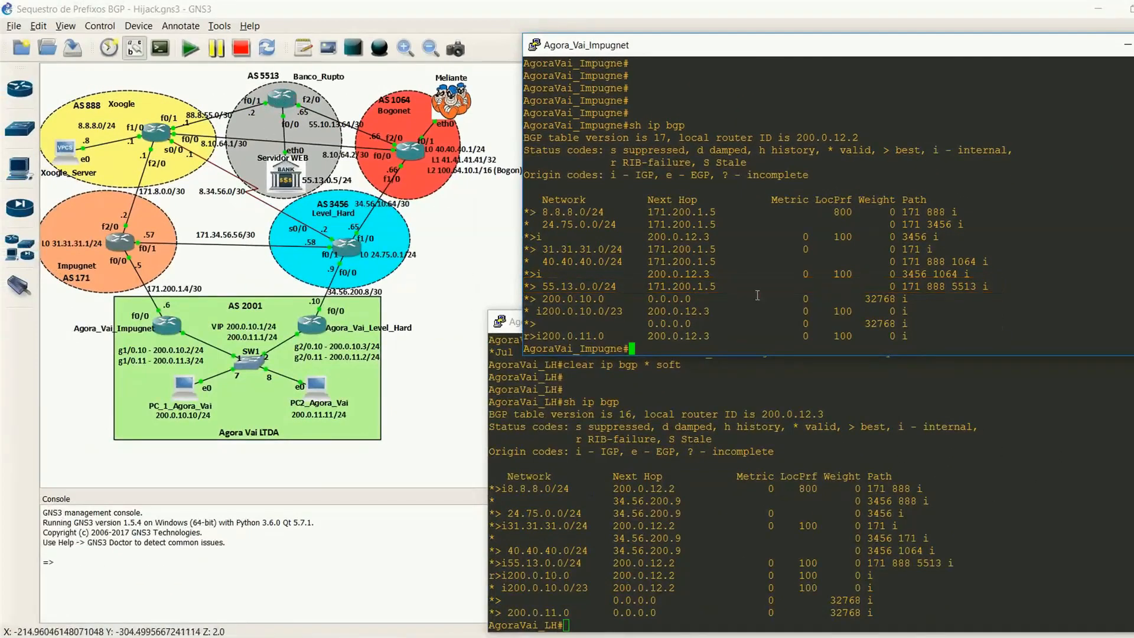
{"action": "key", "text": "Return"}
{"action": "key", "text": "Return"}
{"action": "key", "text": "Return"}
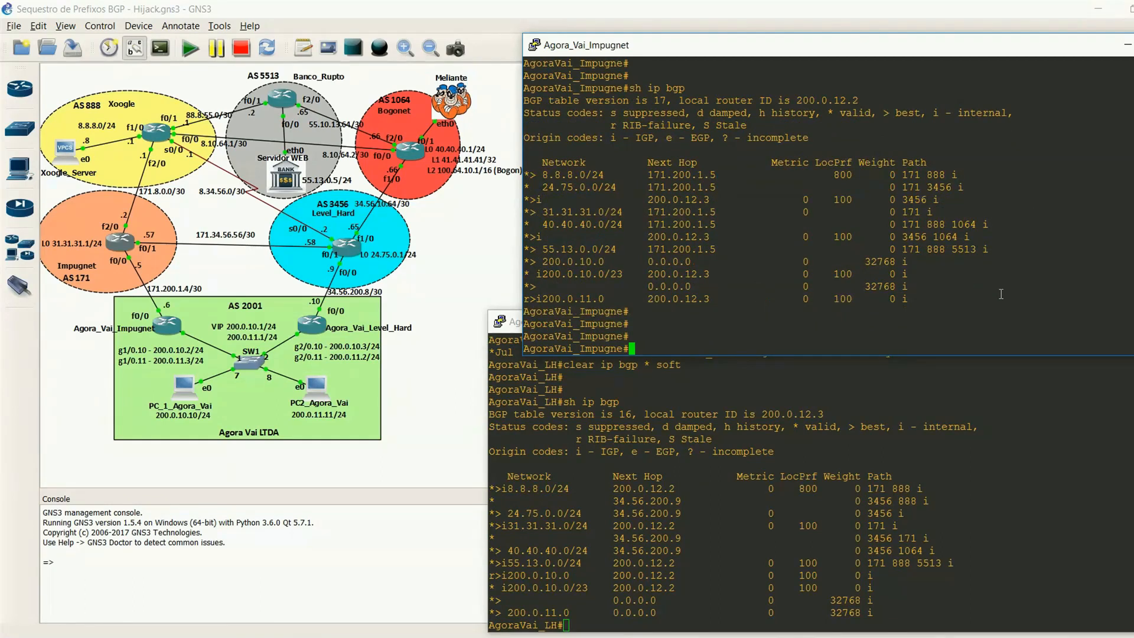
Step: Switch to the PC_1_Agora_Vai viewer and bring its Firefox private window forward, ready for entering an address
{"action": "mouse_move", "coordinate": [720, 637]}
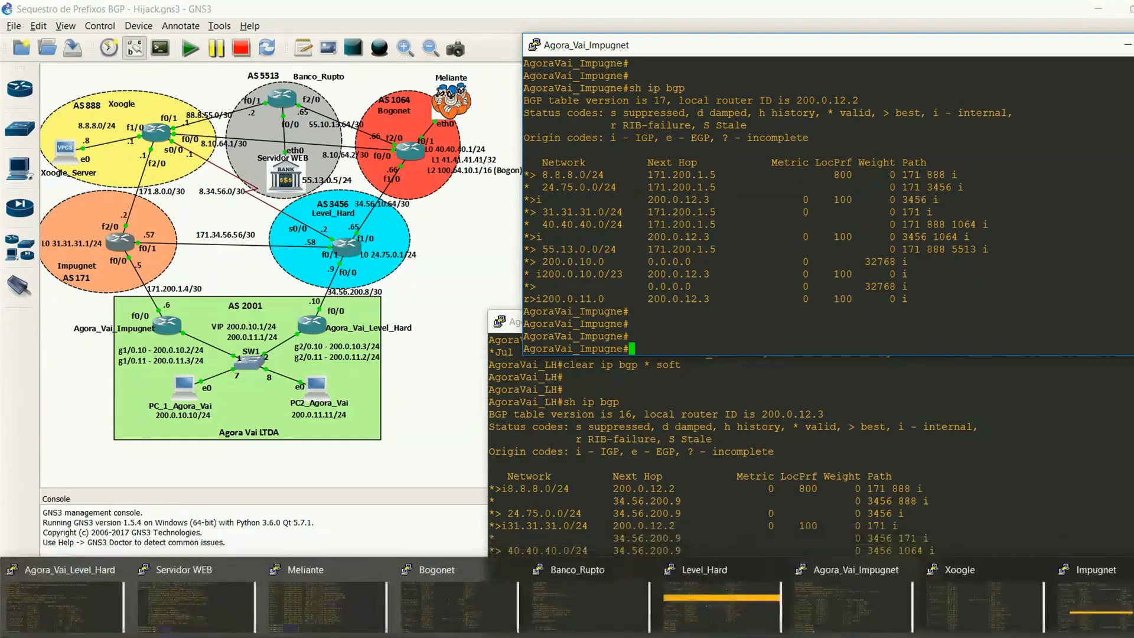
{"action": "mouse_move", "coordinate": [786, 637]}
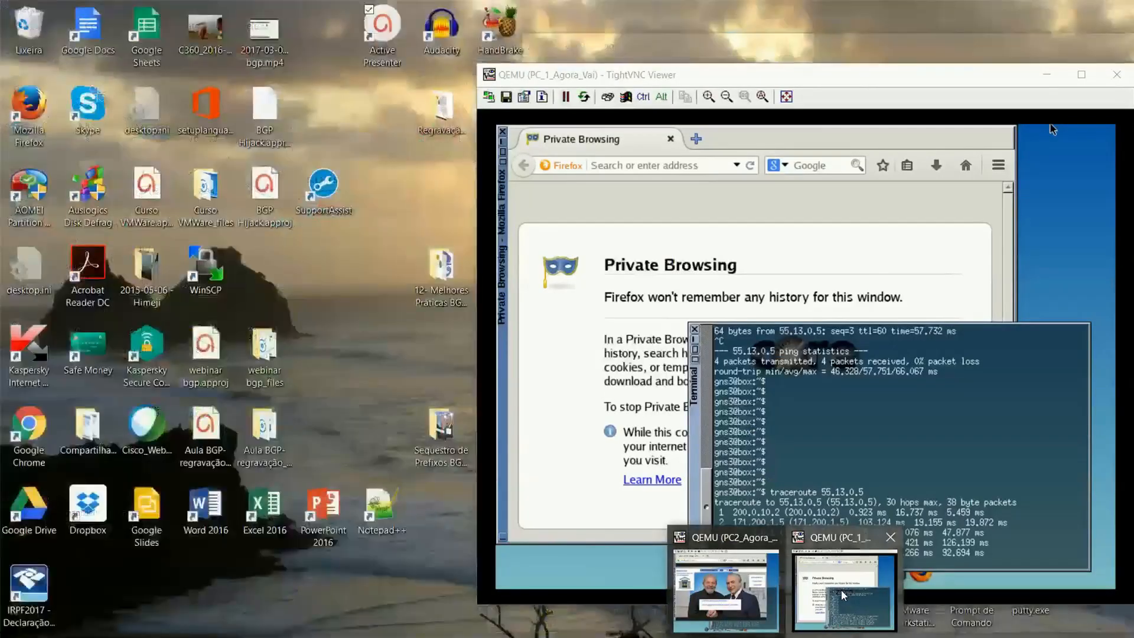
{"action": "left_click", "coordinate": [840, 589]}
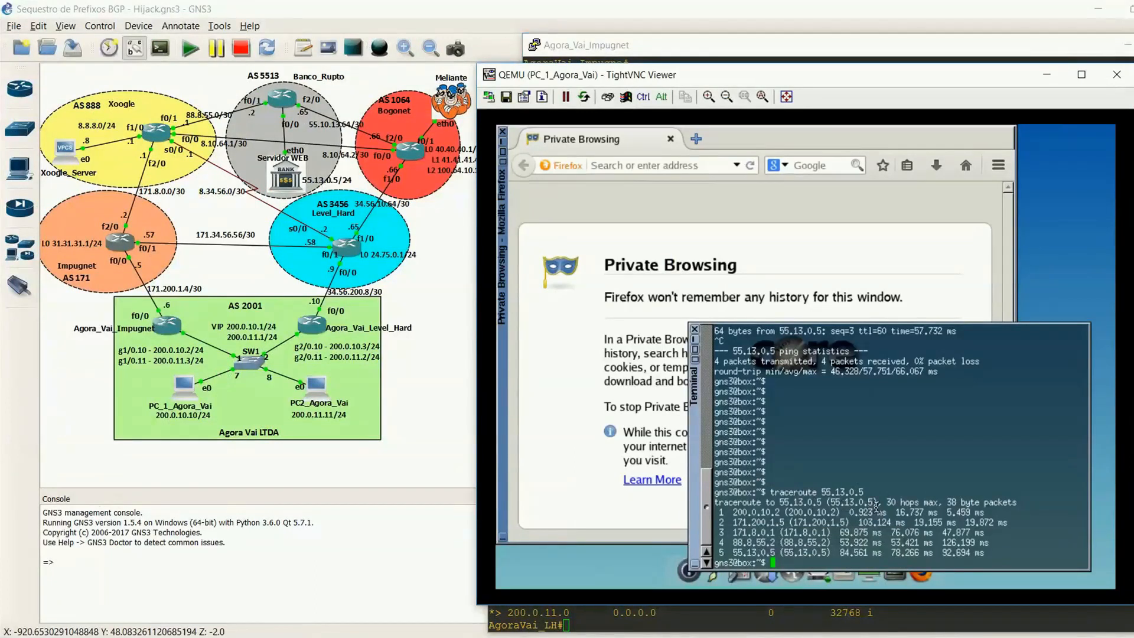
{"action": "left_click", "coordinate": [646, 167]}
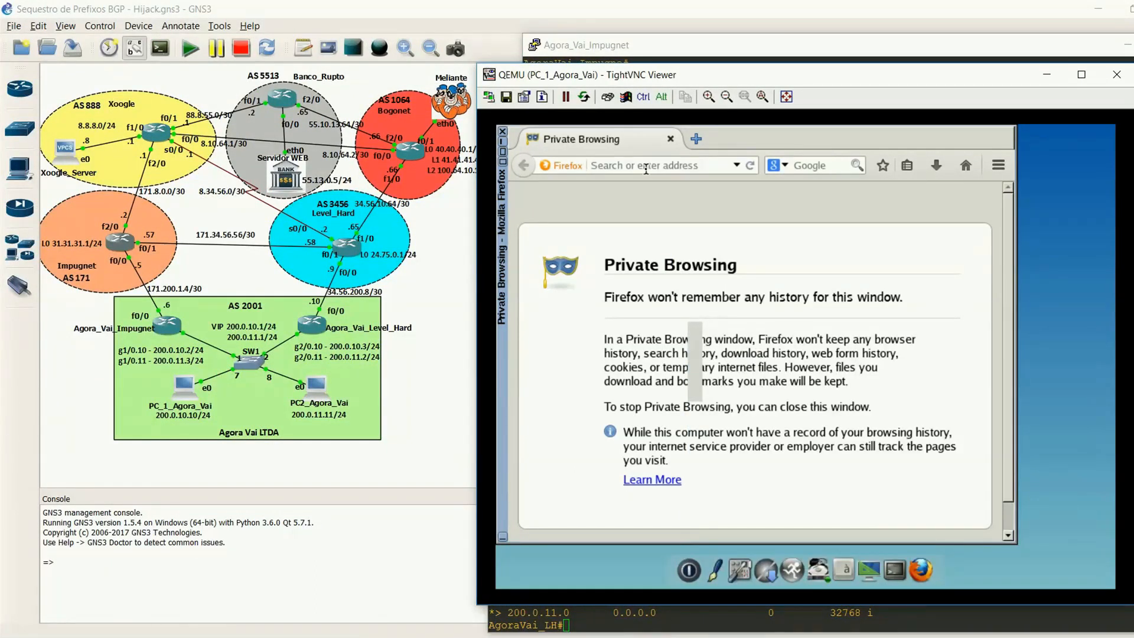
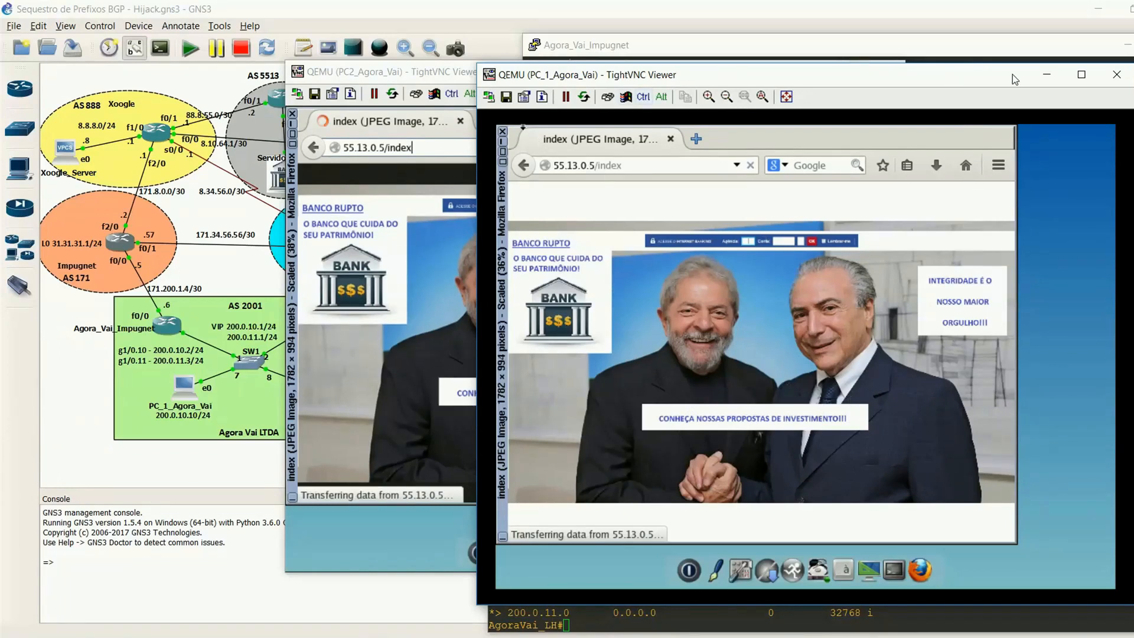
Step: Minimize the PC_1_Agora_Vai and PC2_Agora_Vai viewers to uncover the network topology and the router consoles
{"action": "left_click", "coordinate": [1046, 75]}
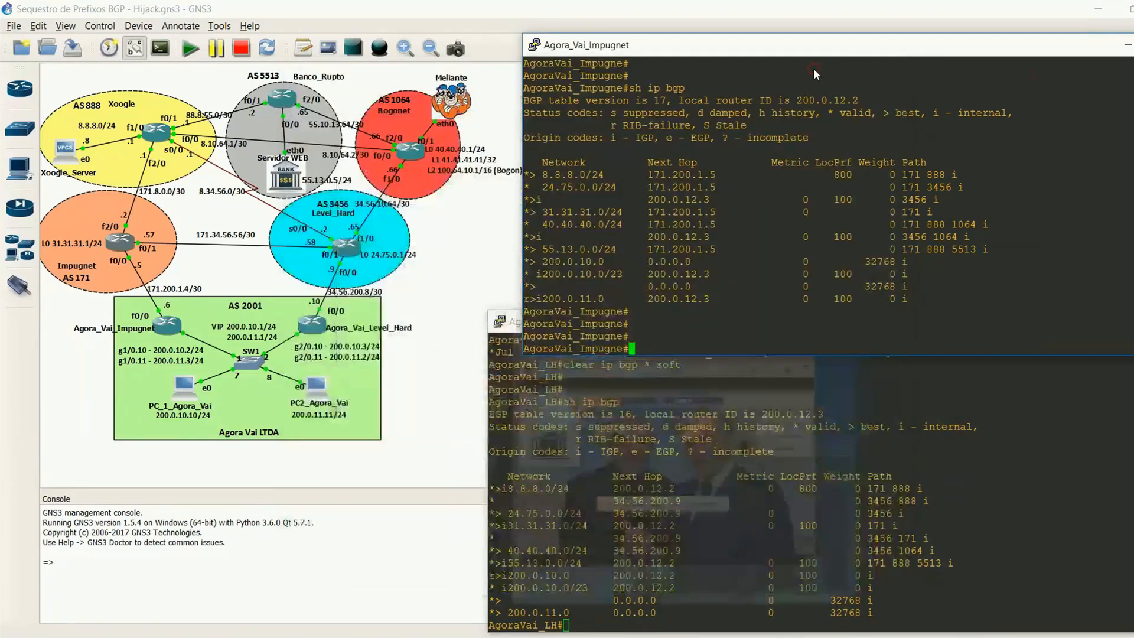
{"action": "left_click", "coordinate": [816, 74]}
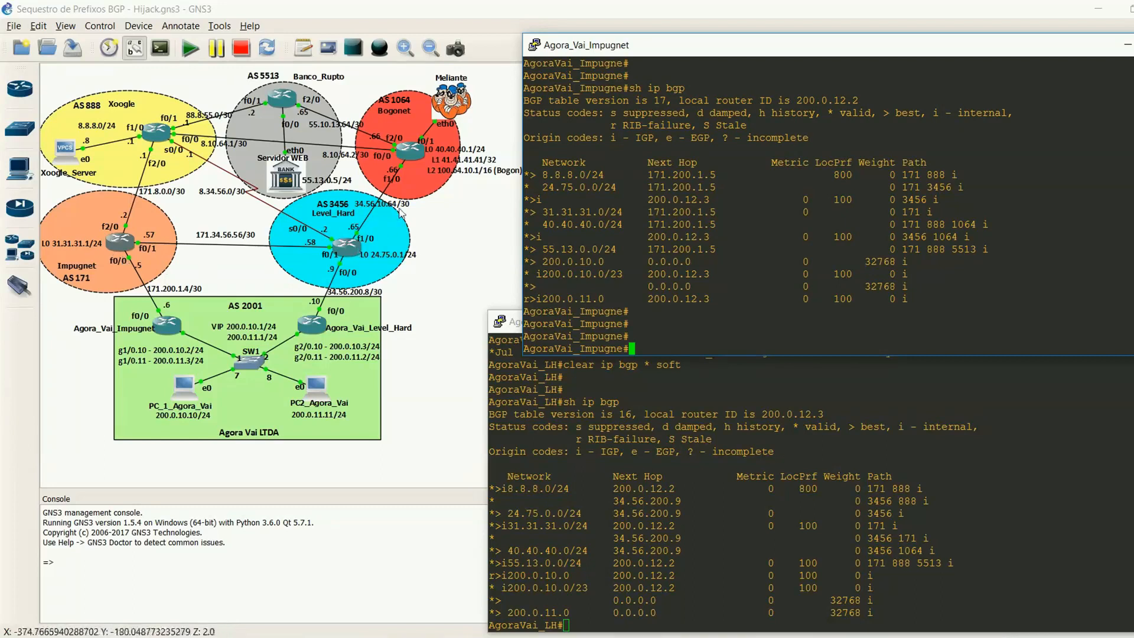
{"action": "mouse_move", "coordinate": [746, 634]}
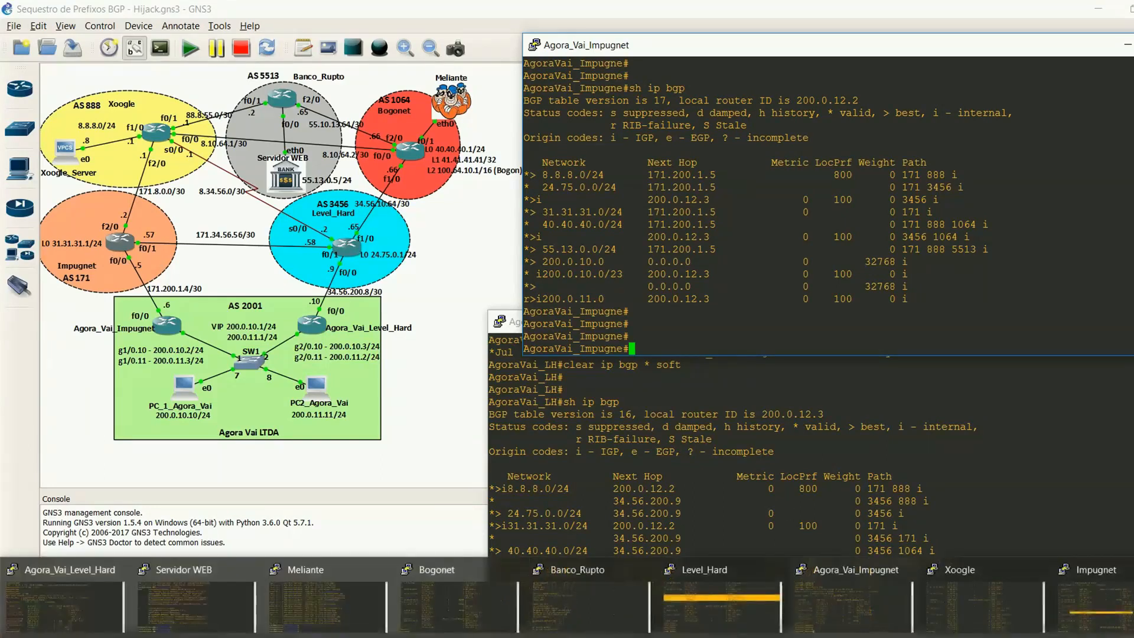